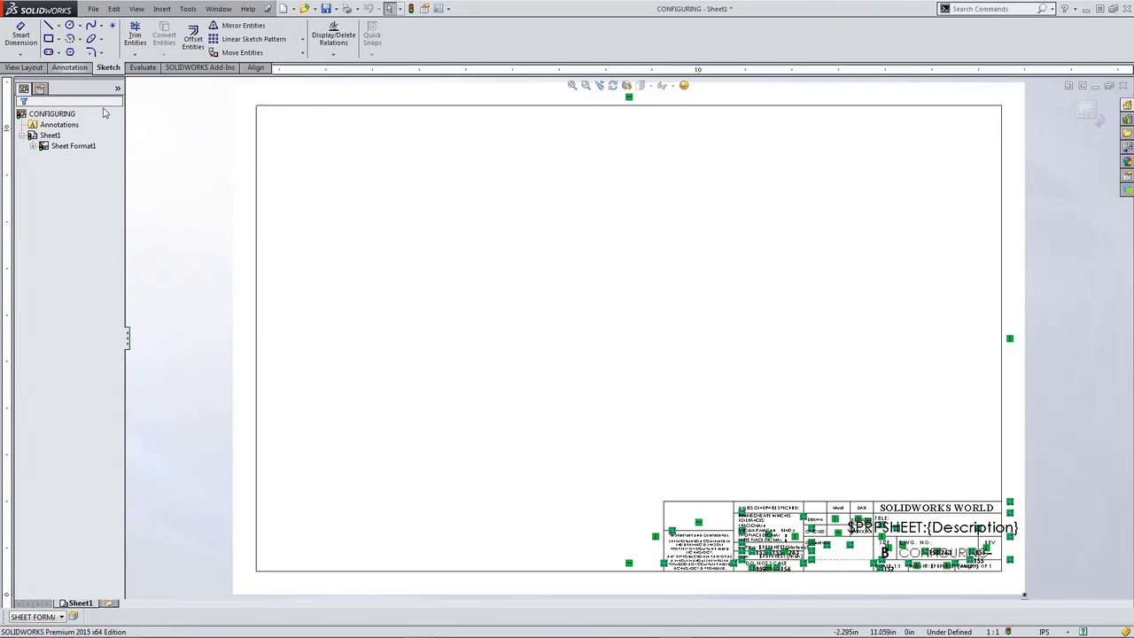
- Add a Vertical relation to the left border line of the sheet format
left_click(257, 247)
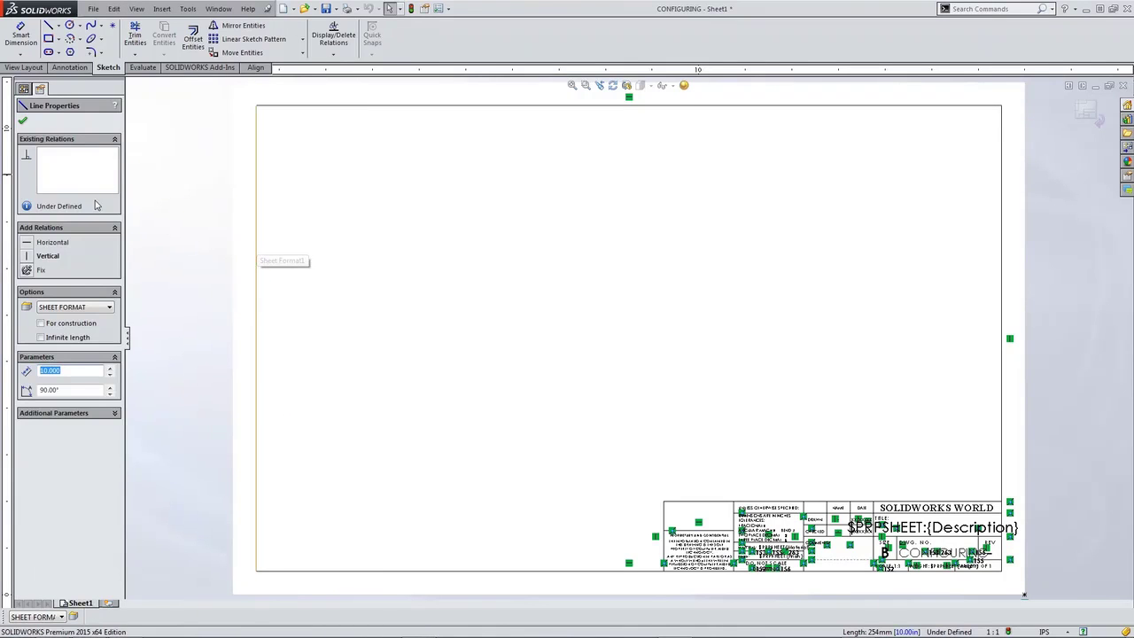
left_click(46, 256)
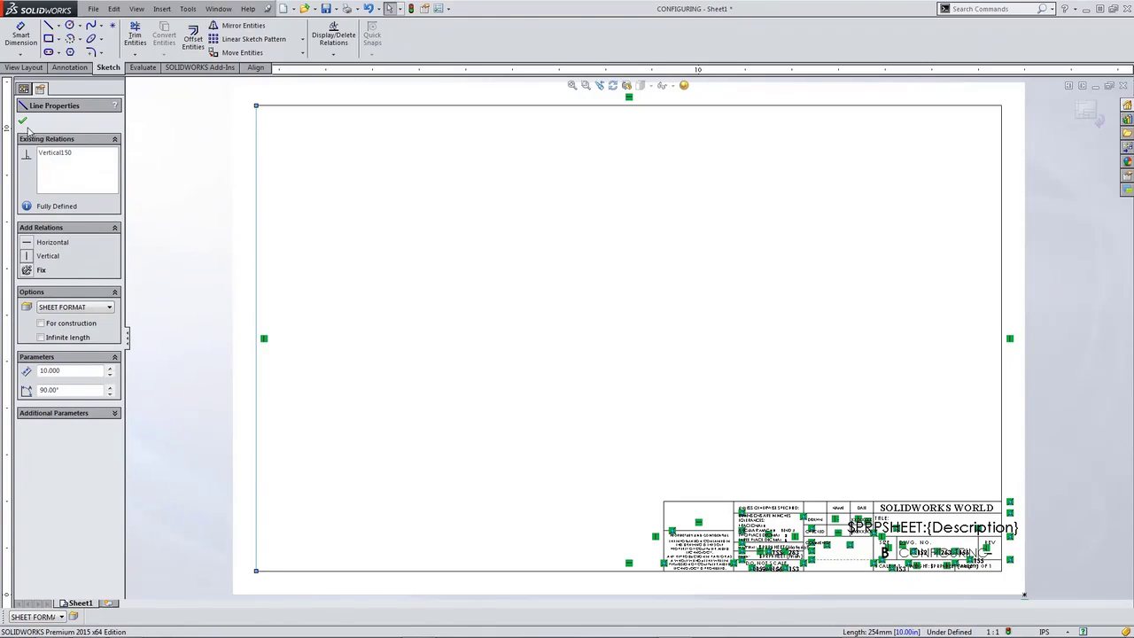
left_click(22, 120)
left_click(381, 227)
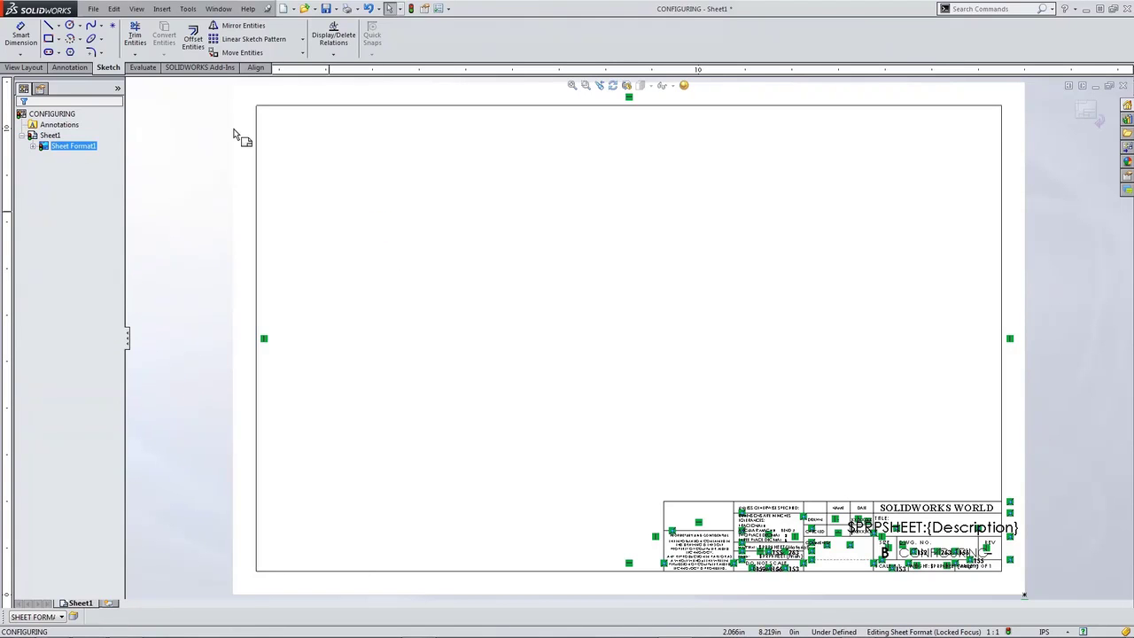
- Use Hide/Show Annotations to examine the hidden dimensions that define the title block and border
left_click(137, 9)
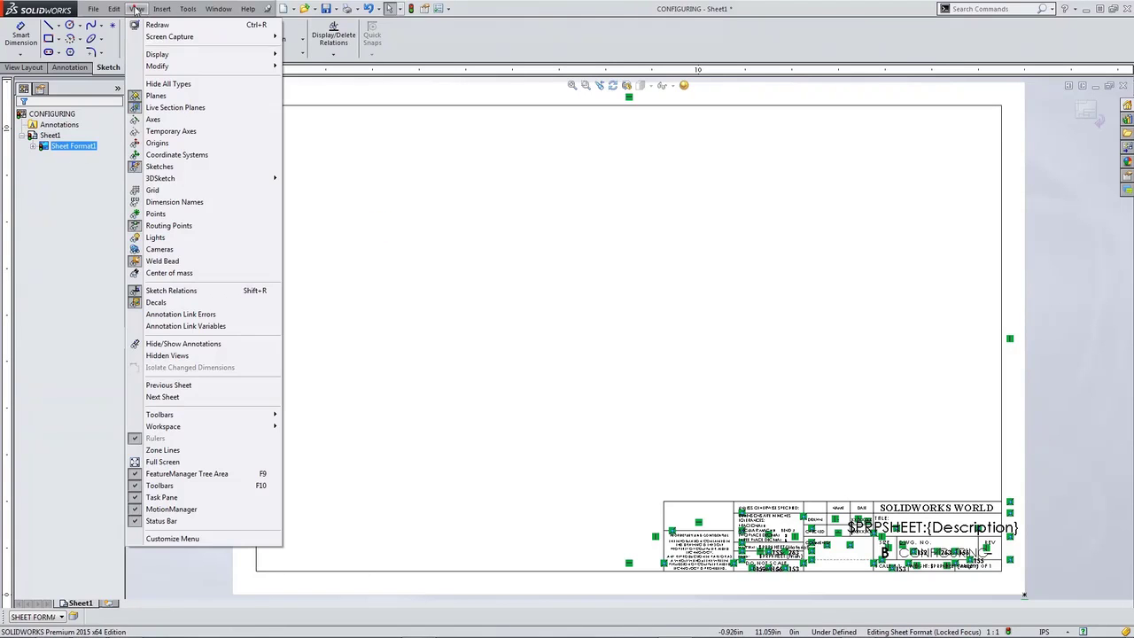
left_click(173, 343)
scroll(965, 607, "down", 4)
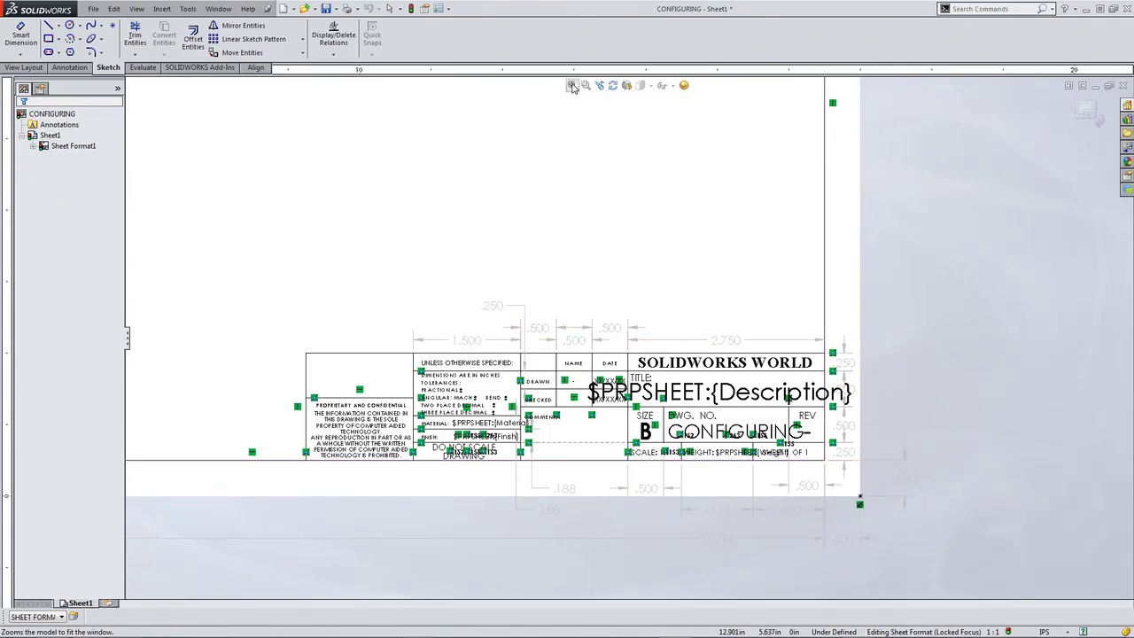
key("f")
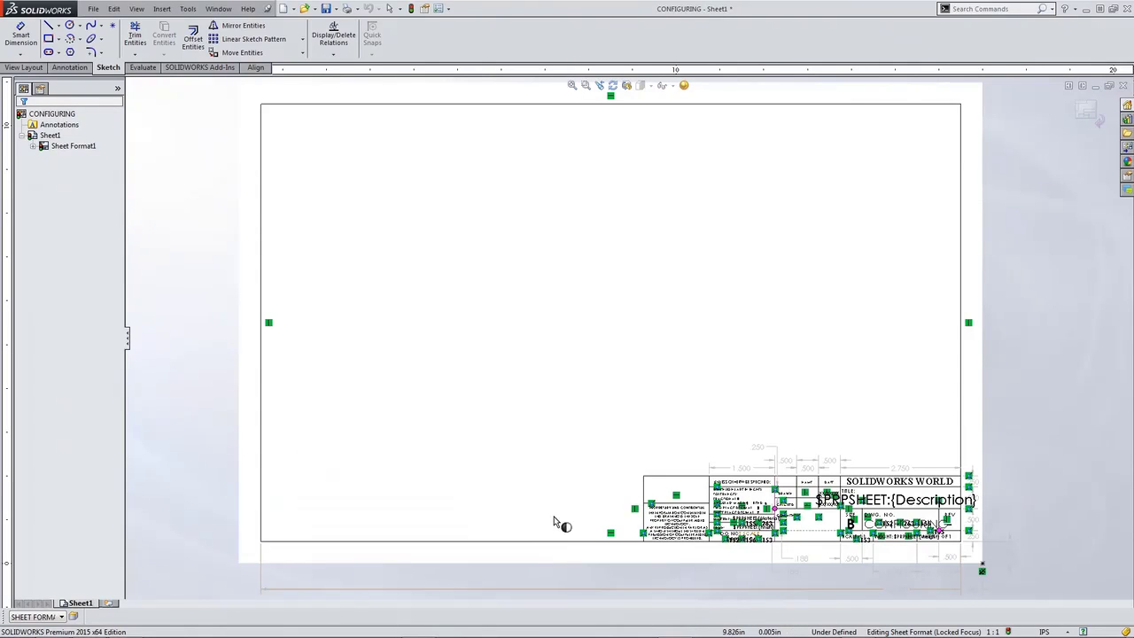
- Dimension the left border line's length, move the dimension inside the border, and finish editing the sheet format
left_click(24, 40)
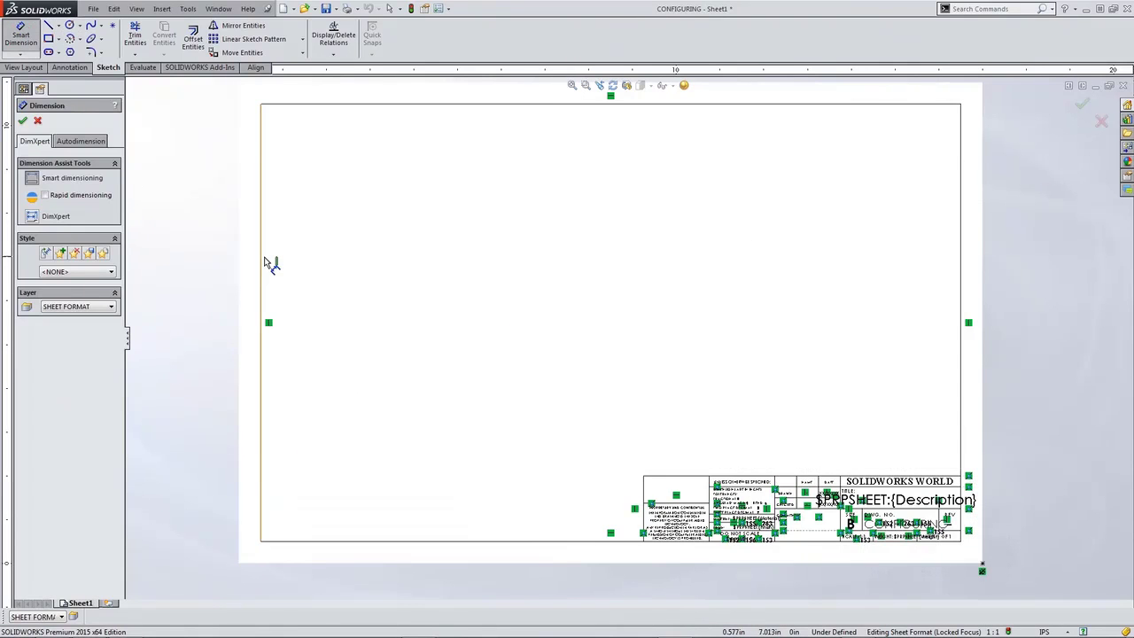
left_click(260, 270)
left_click(236, 311)
left_click(193, 301)
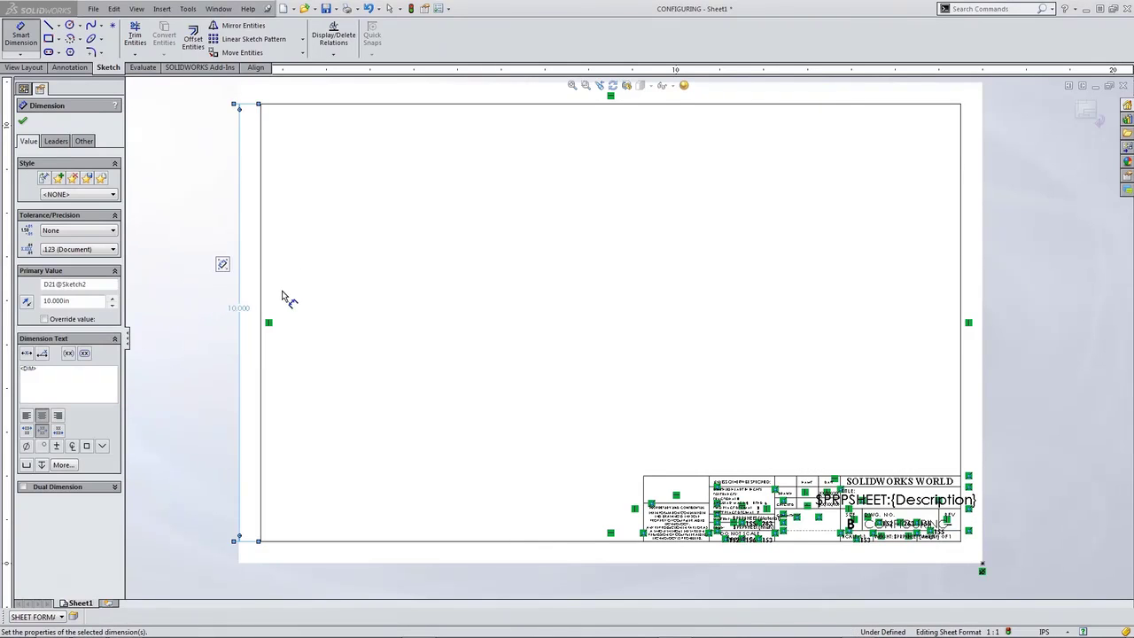
key("Escape")
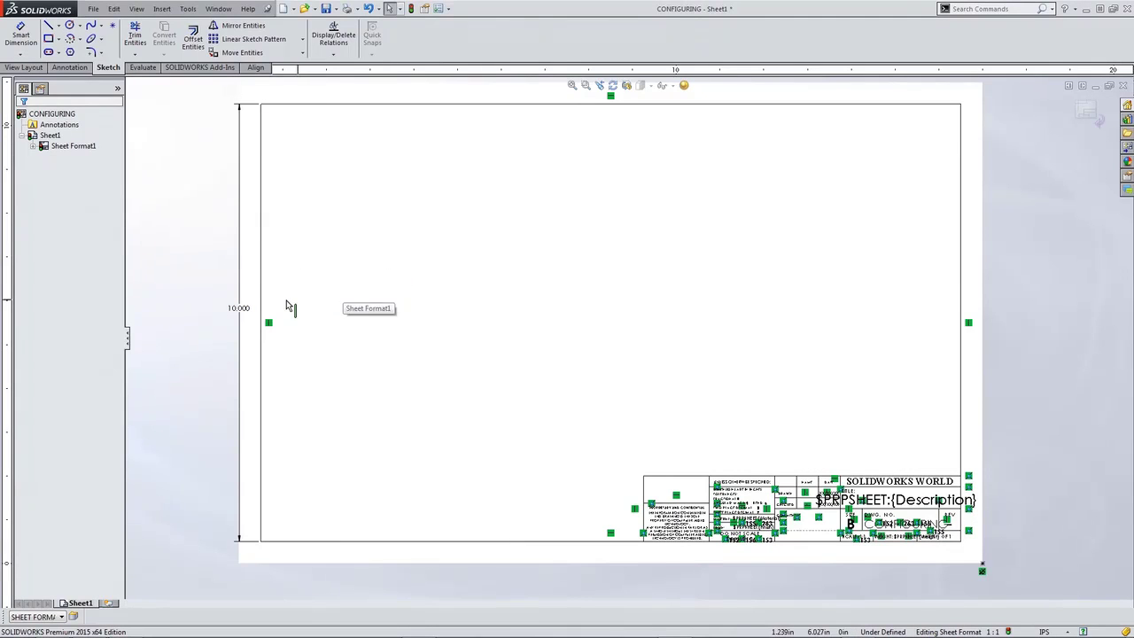
left_click_drag(244, 314, 294, 317)
left_click(1085, 111)
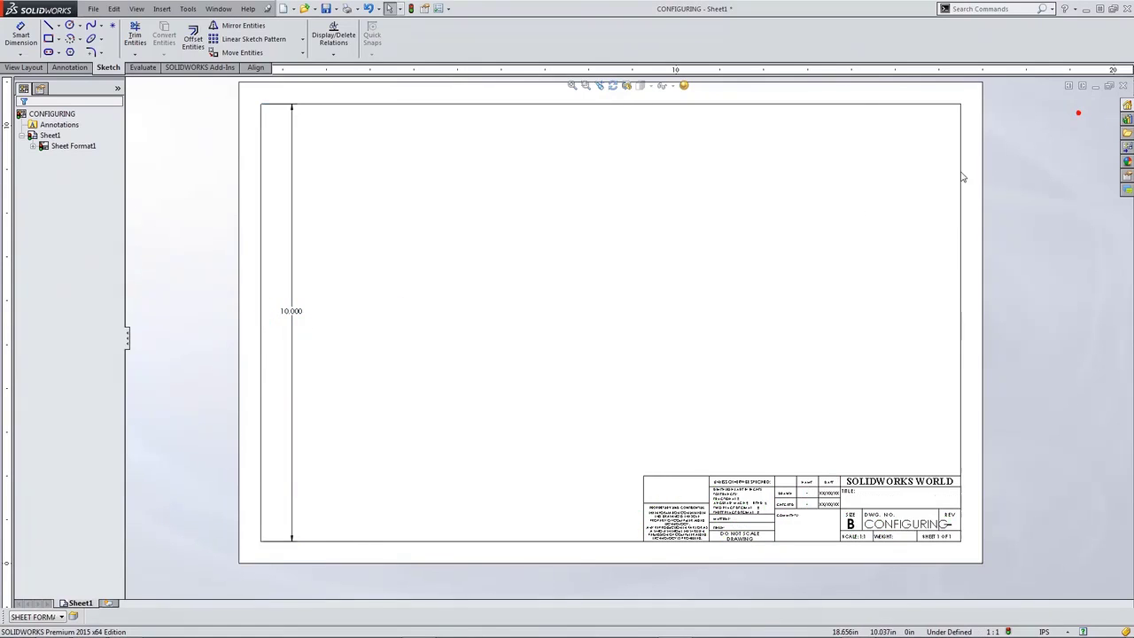
- Edit the sheet format again to hide the left border's length dimension, and return to the sheet
right_click(443, 283)
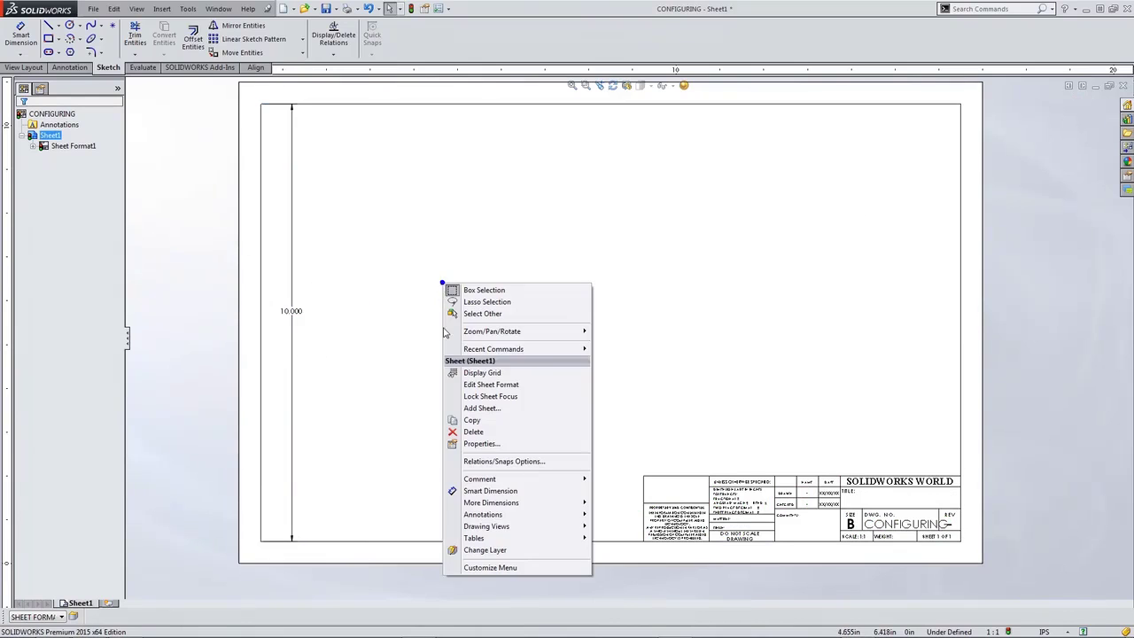
left_click(480, 385)
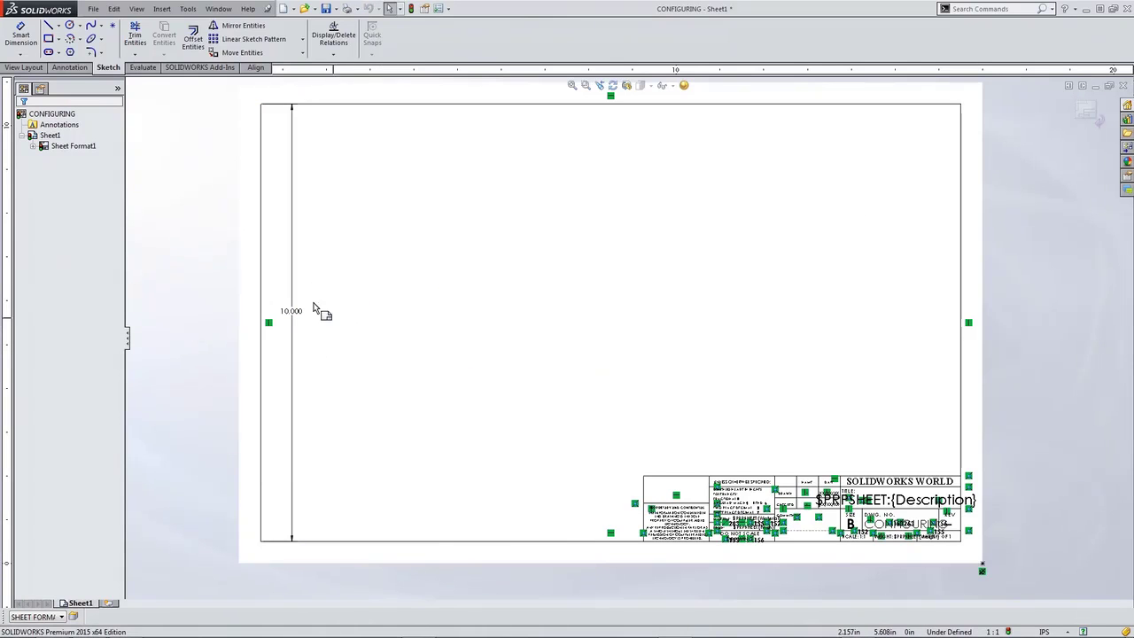
left_click(136, 9)
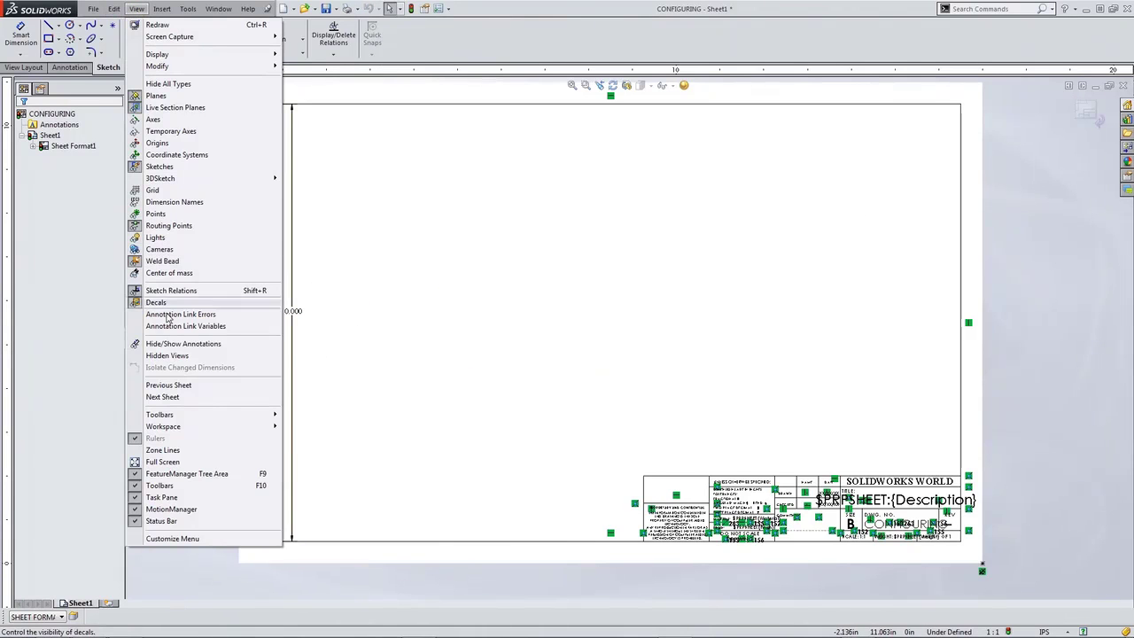
left_click(177, 342)
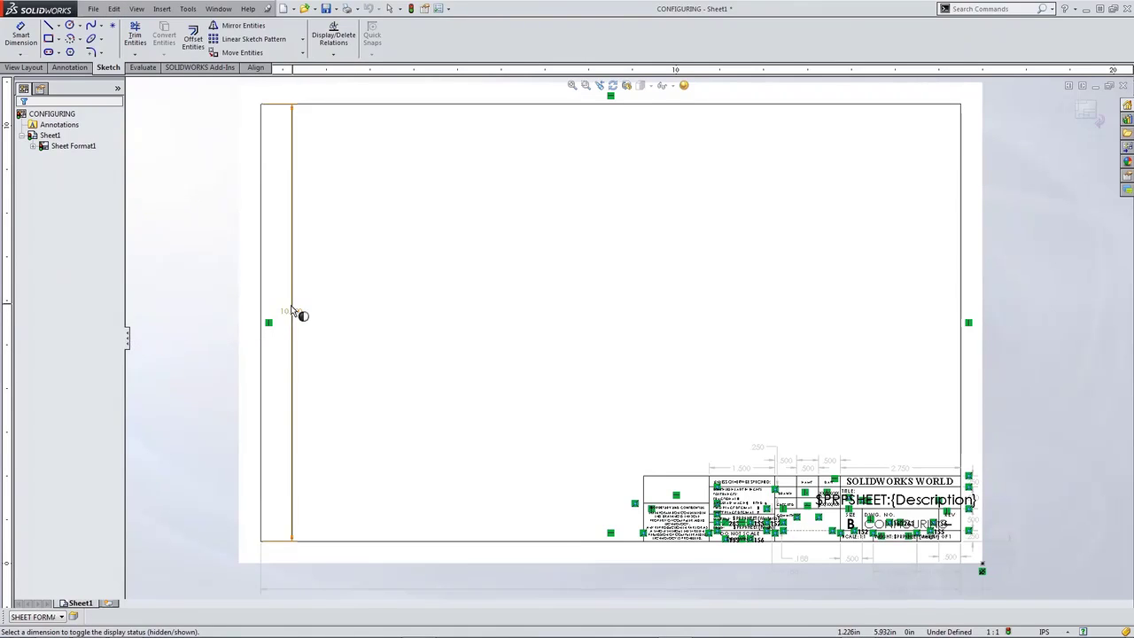
key("Escape")
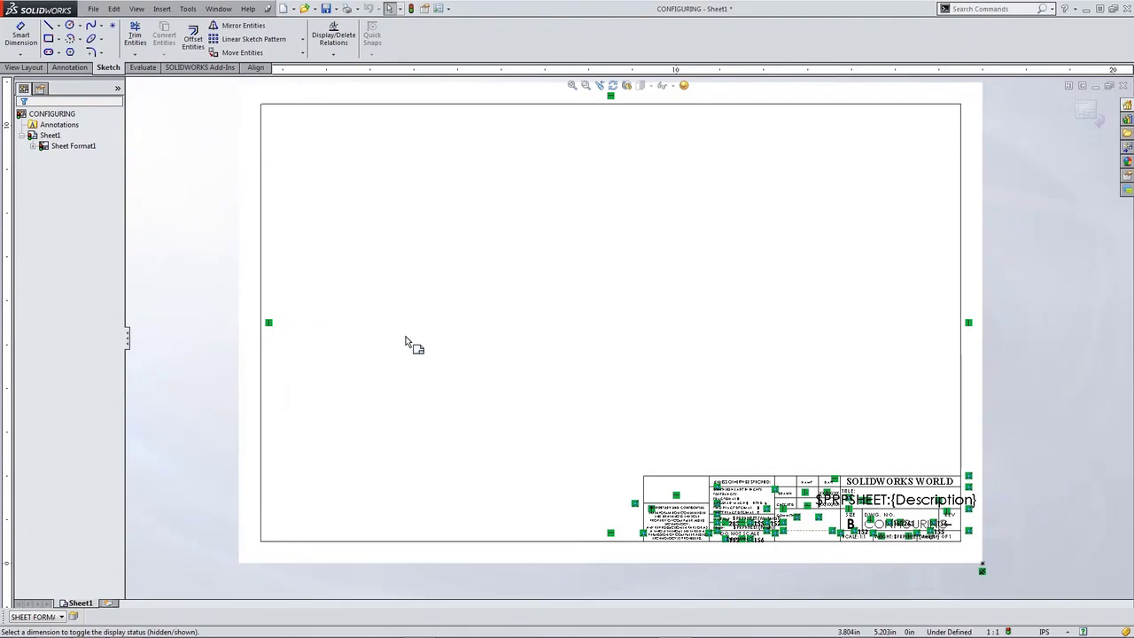
left_click(1103, 112)
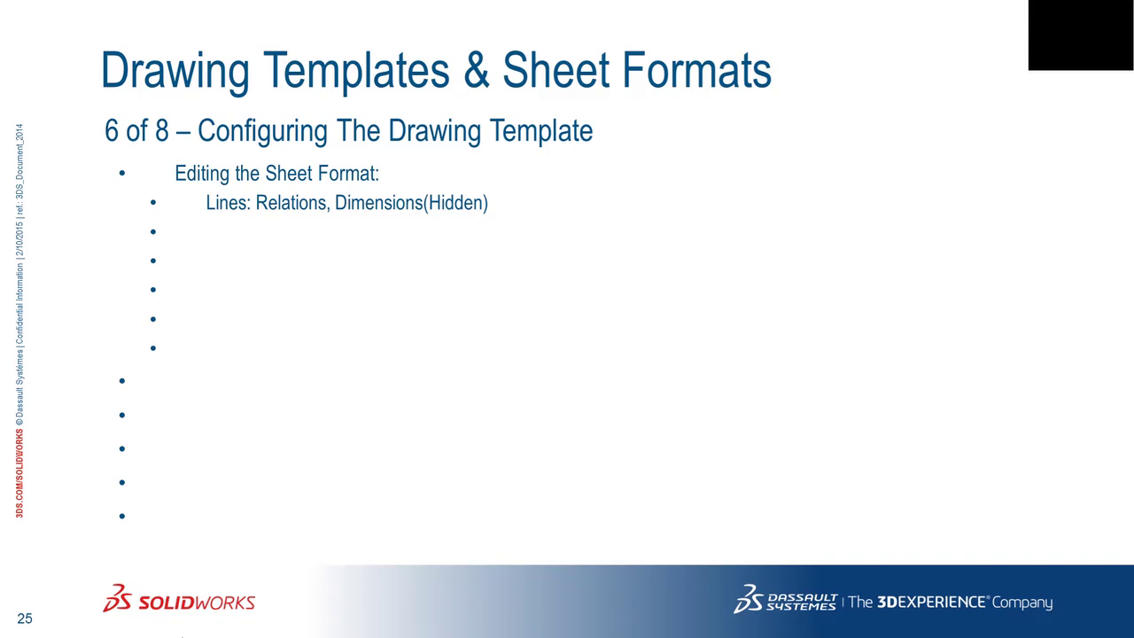
key("Right")
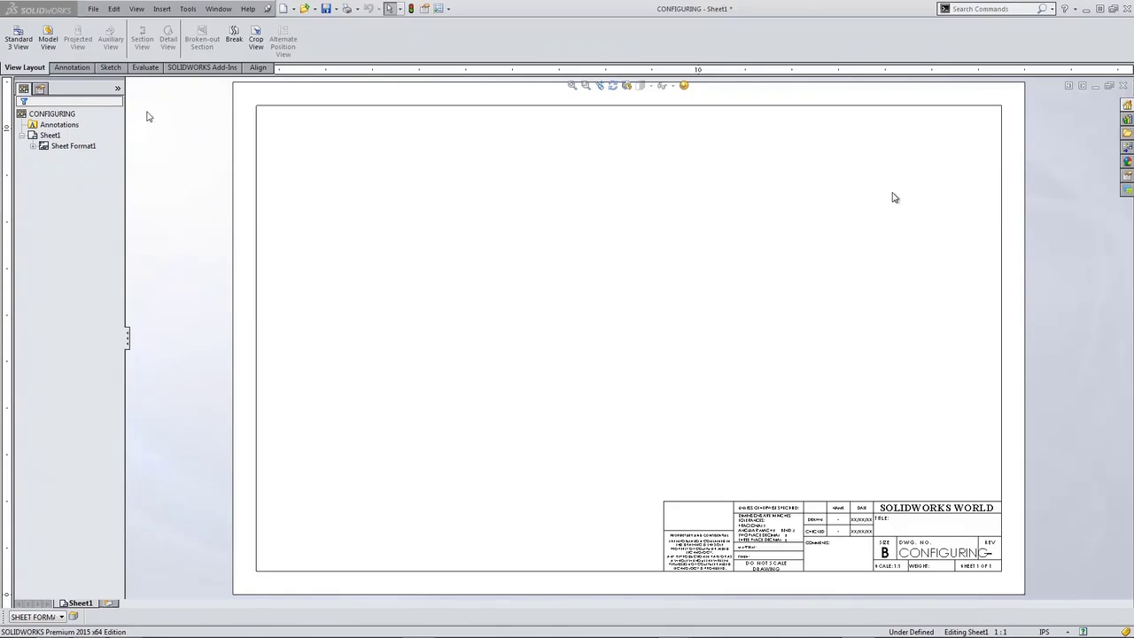
- Insert an isometric model view of the CONFIGURING part with Shaded With Edges display, left of the sheet's centre
left_click(48, 40)
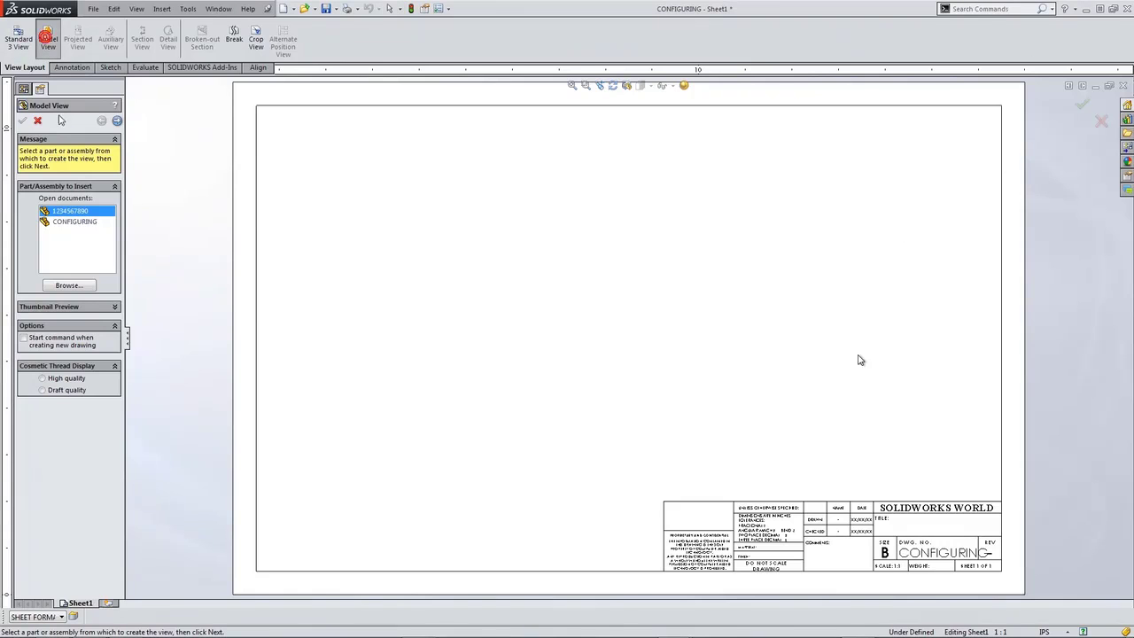
left_click(78, 221)
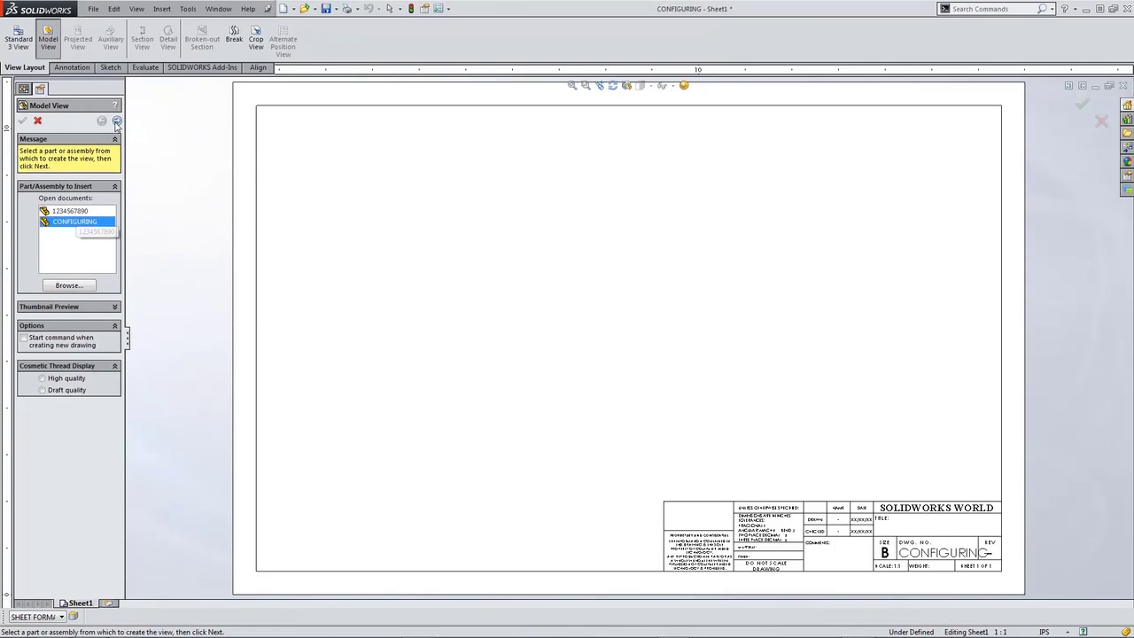
left_click(116, 121)
left_click(93, 316)
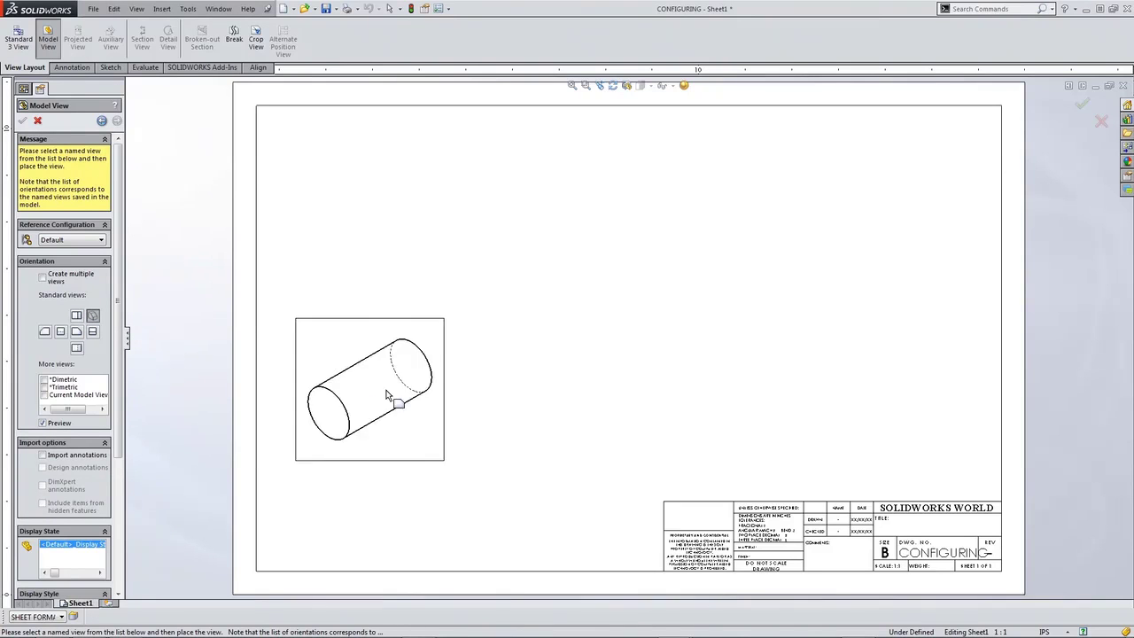
left_click(118, 450)
left_click(89, 469)
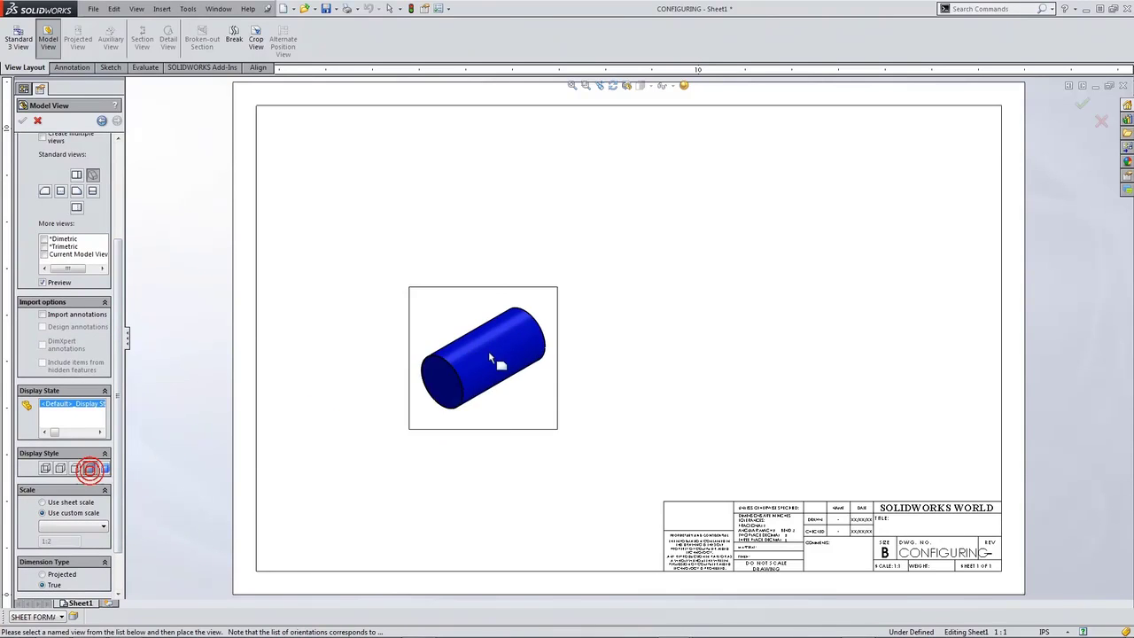
left_click(523, 319)
left_click(373, 294)
left_click(481, 268)
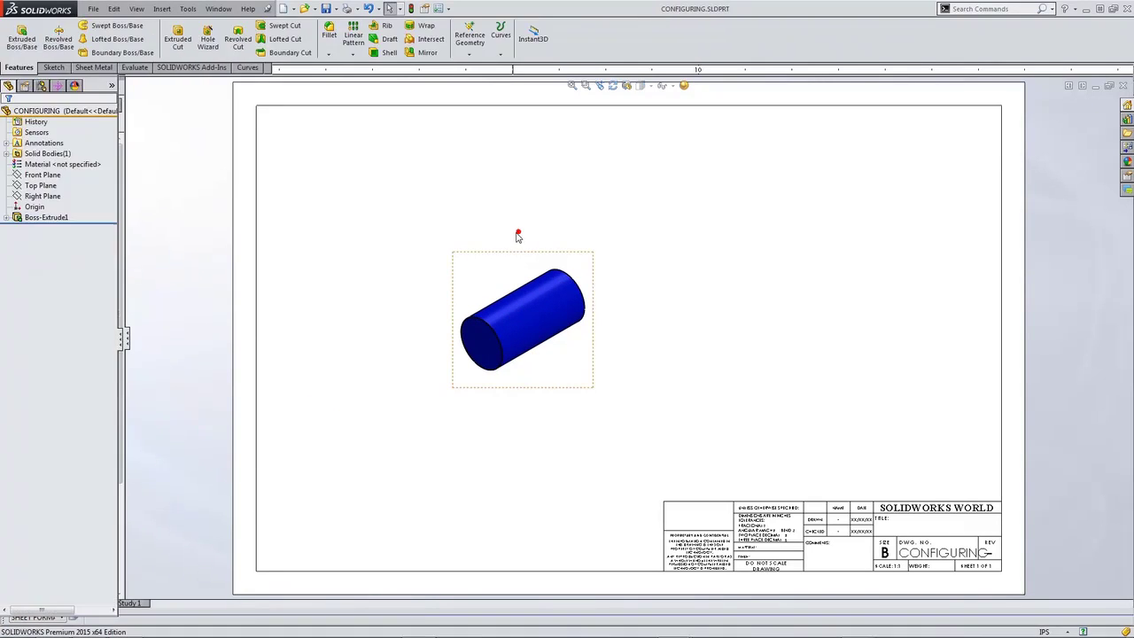
key("ctrl+Tab")
left_click(93, 9)
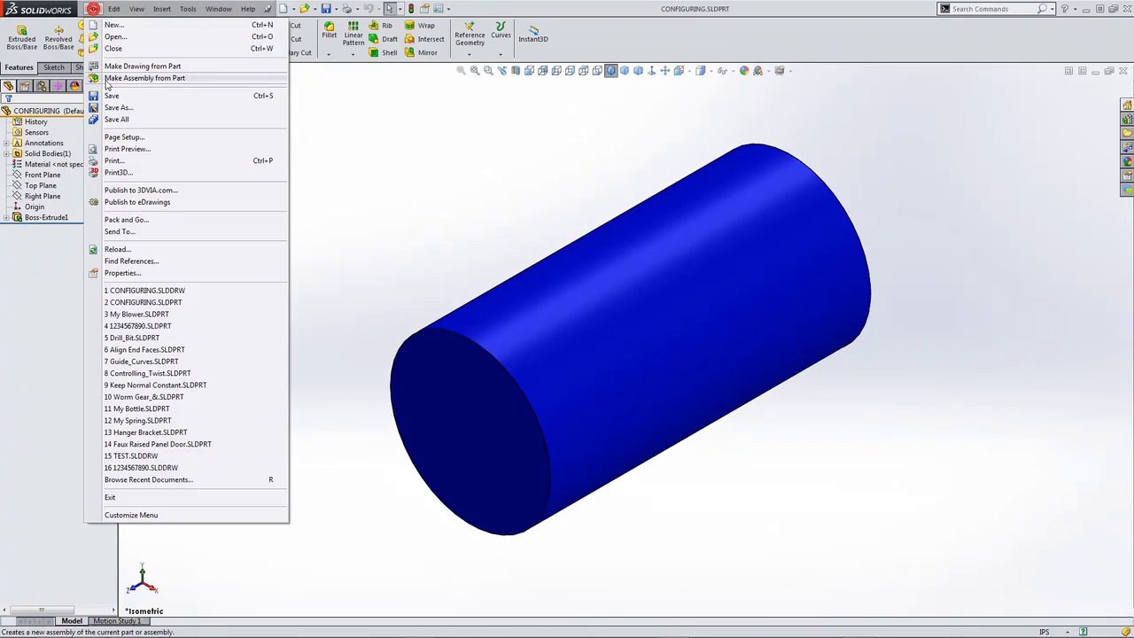
left_click(127, 276)
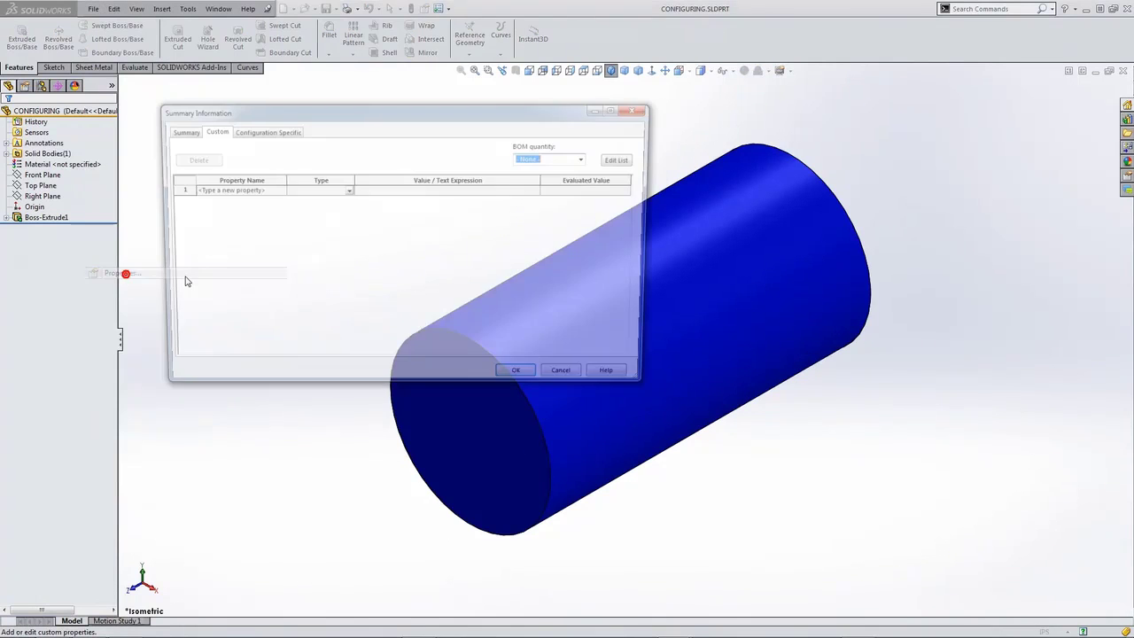
left_click(277, 190)
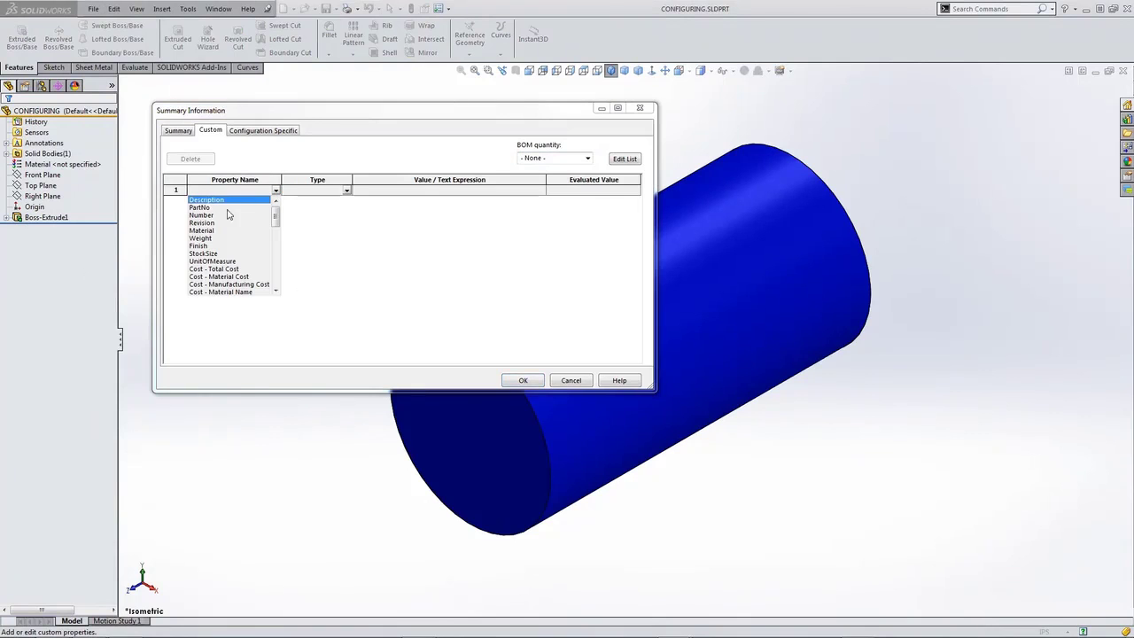
left_click(204, 231)
left_click(364, 191)
left_click(541, 191)
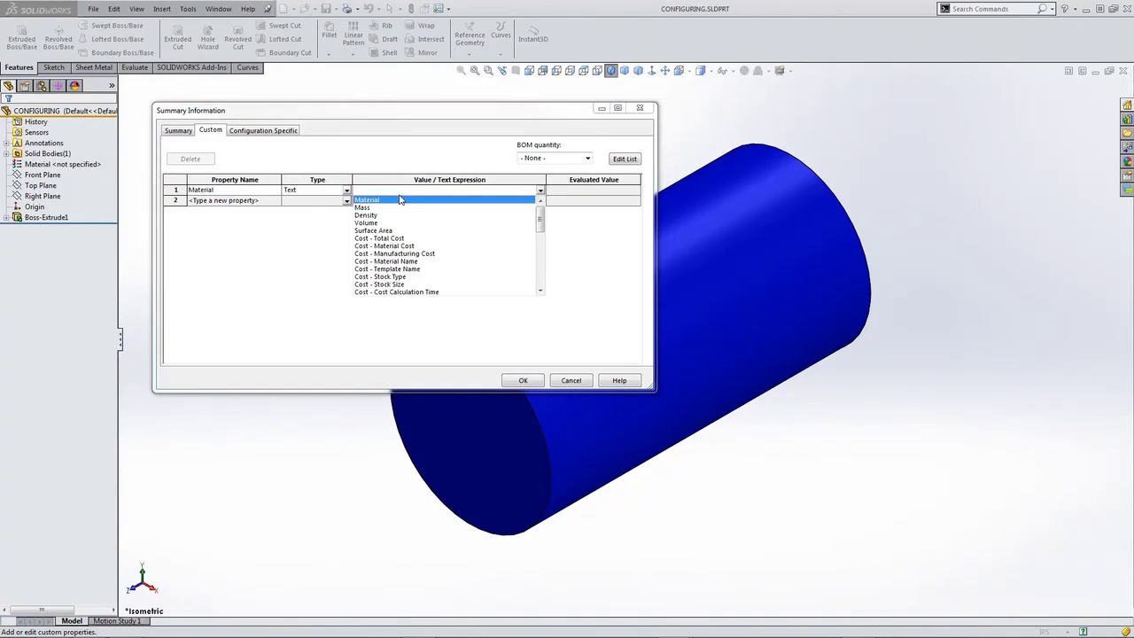
left_click(369, 200)
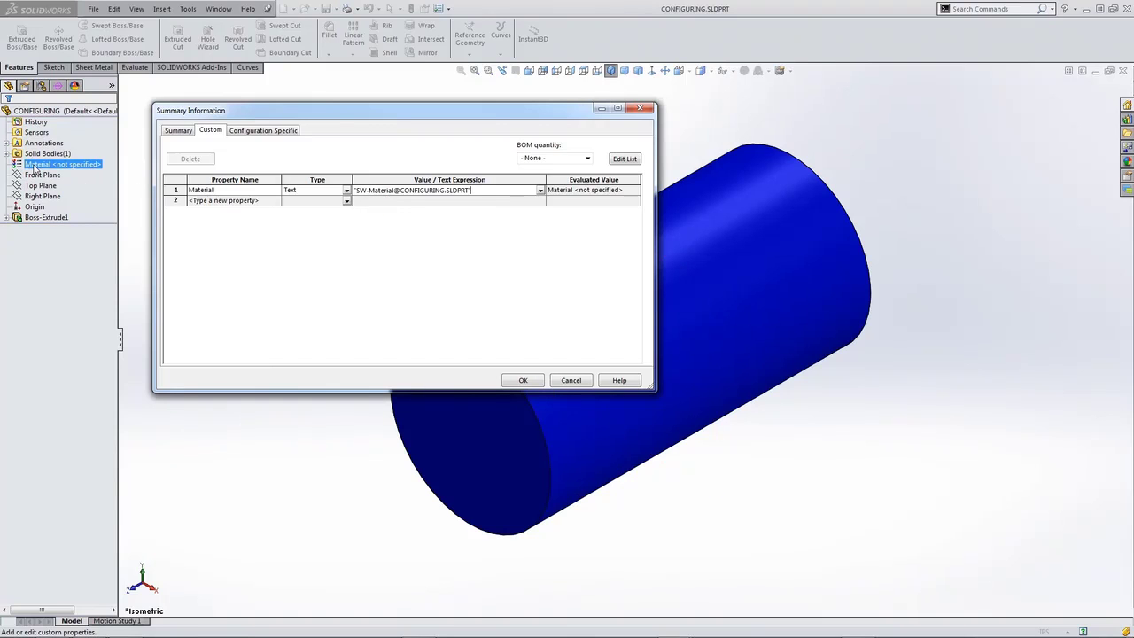
left_click(525, 380)
- Assign Alloy Steel as the part's material
left_click(80, 166)
right_click(79, 166)
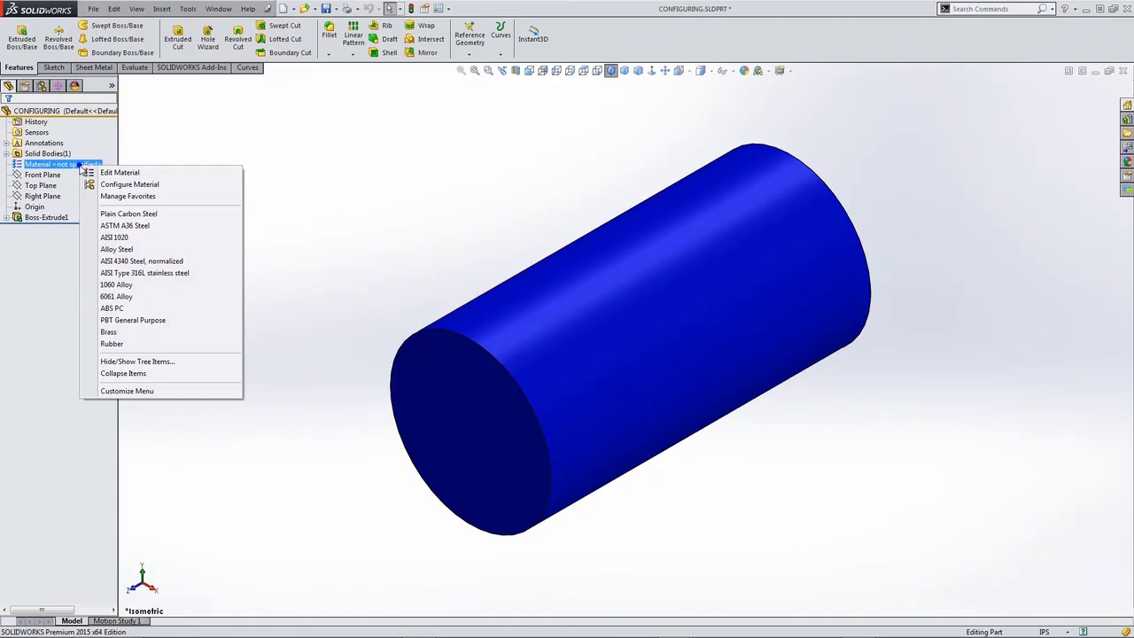
left_click(202, 256)
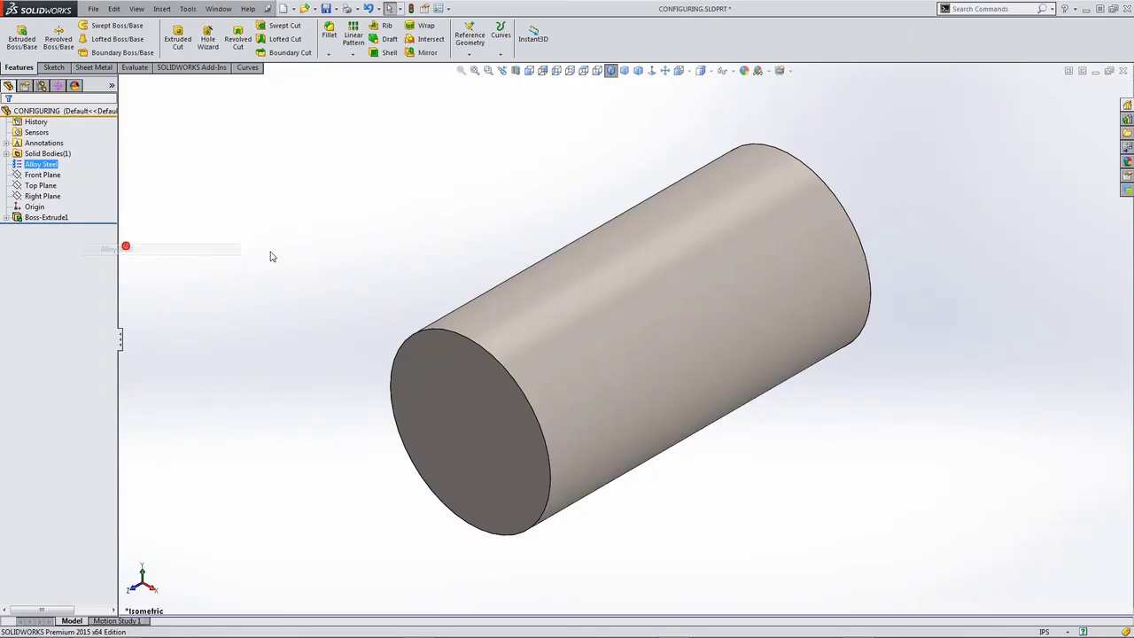
left_click(346, 219)
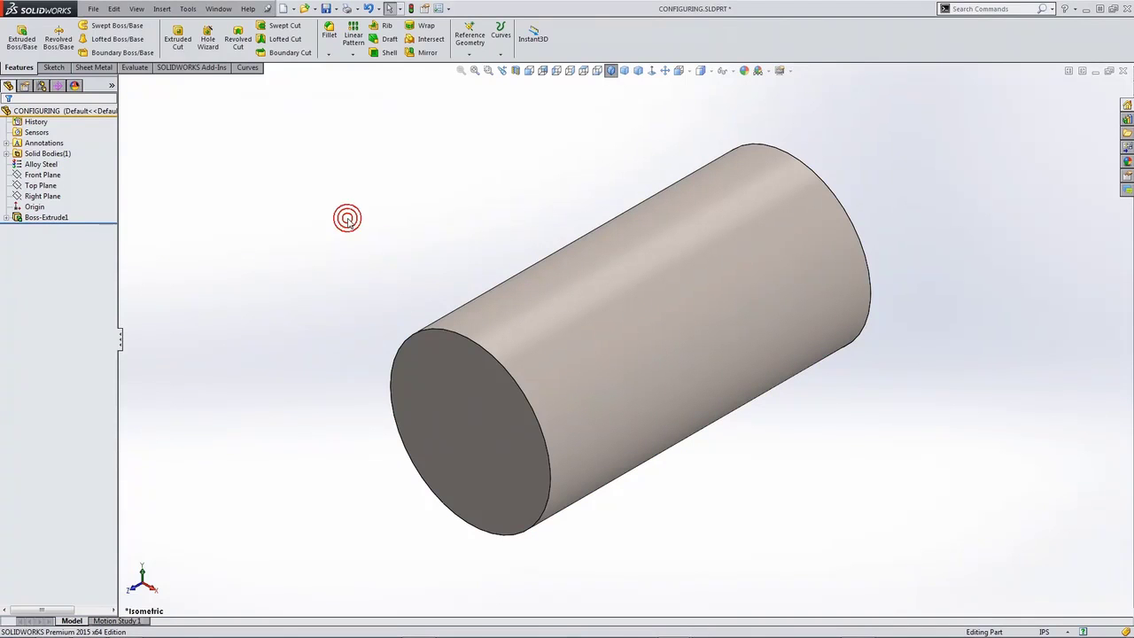
- Check the evaluated value of the Material property in the part's custom properties
left_click(93, 9)
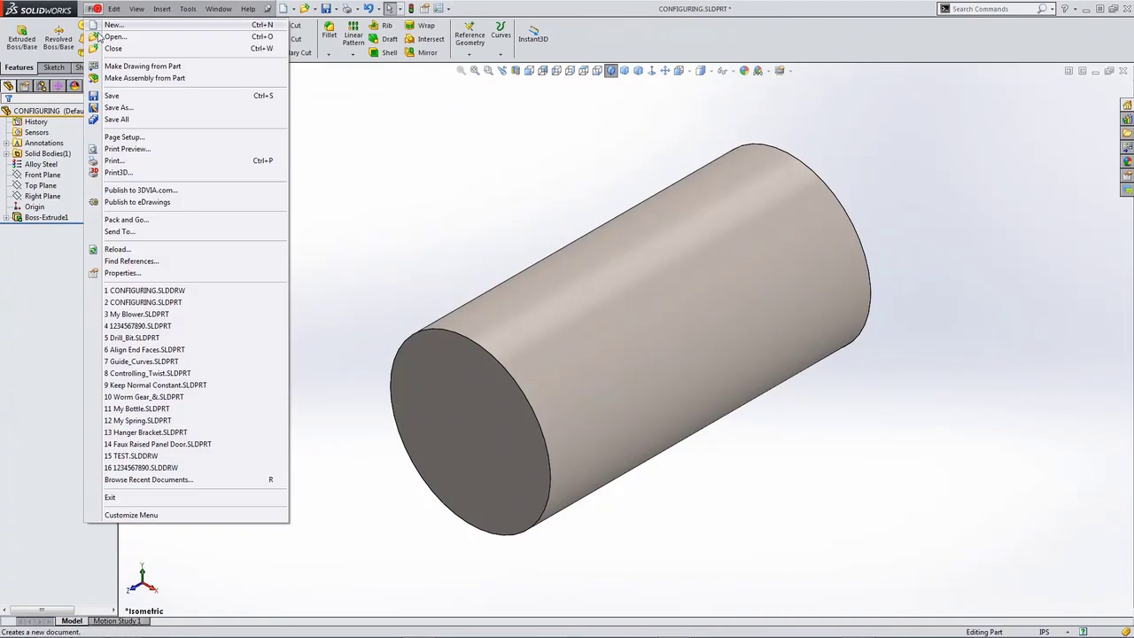
left_click(121, 273)
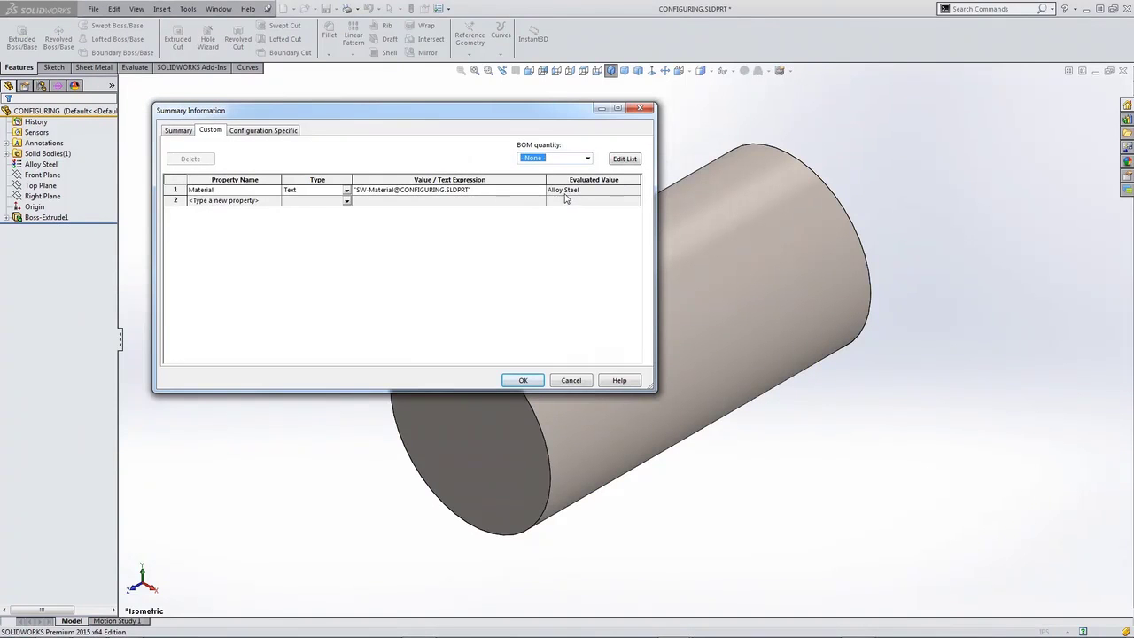
left_click(522, 380)
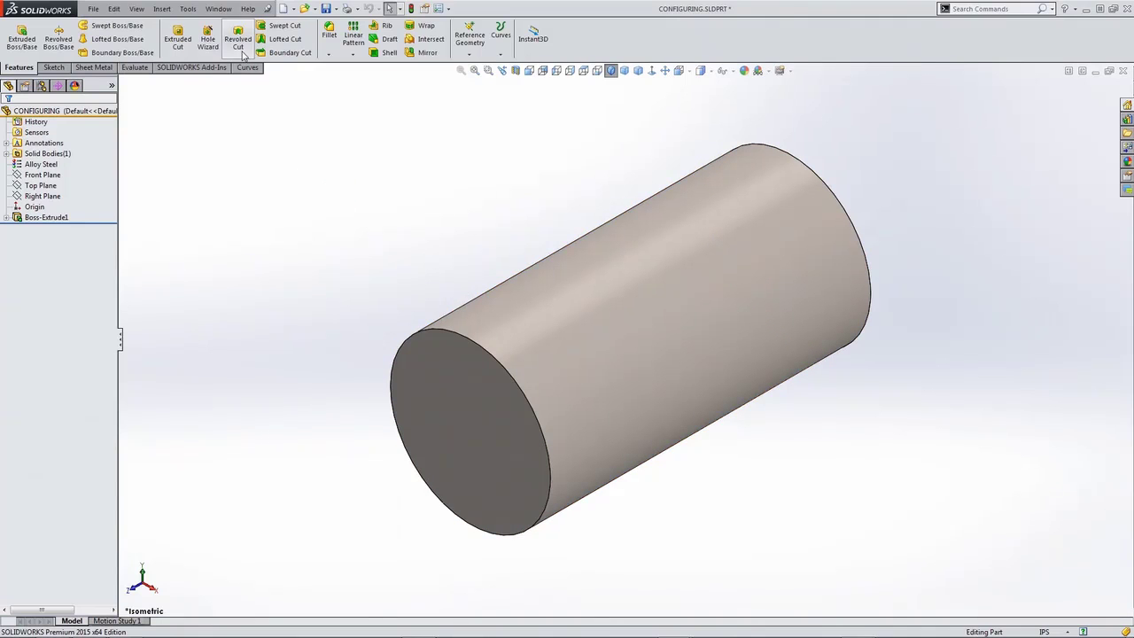
- Switch back to Sheet1 of the CONFIGURING drawing
left_click(218, 9)
left_click(234, 143)
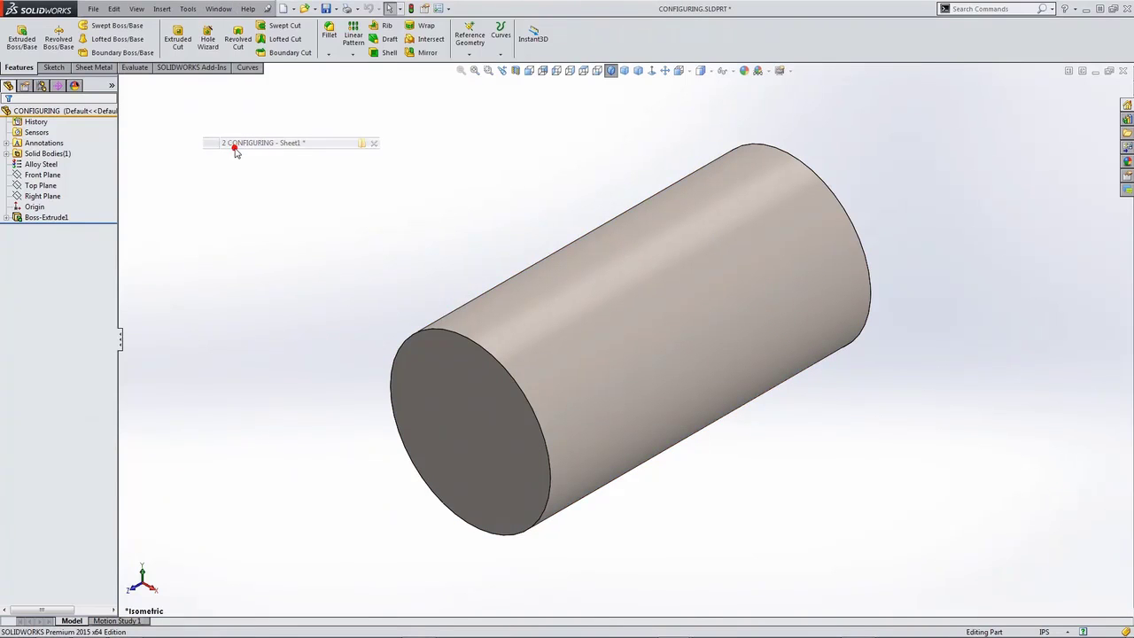
left_click(346, 280)
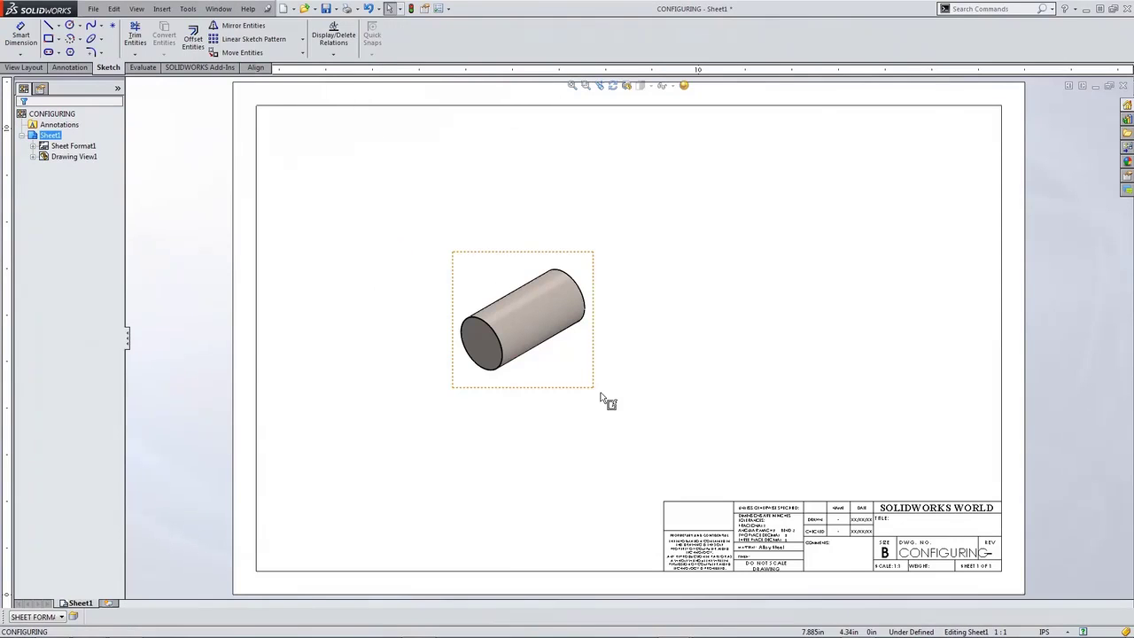
- Edit the sheet format and add a note reading "Material Is:" above the title block
scroll(861, 536, "down", 4)
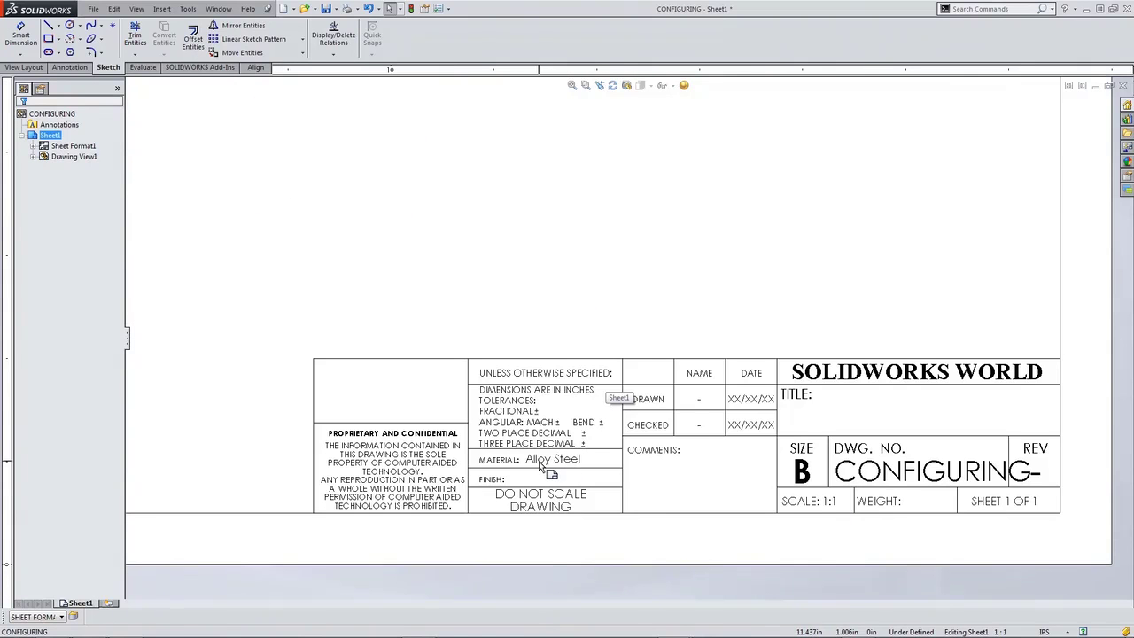
right_click(628, 260)
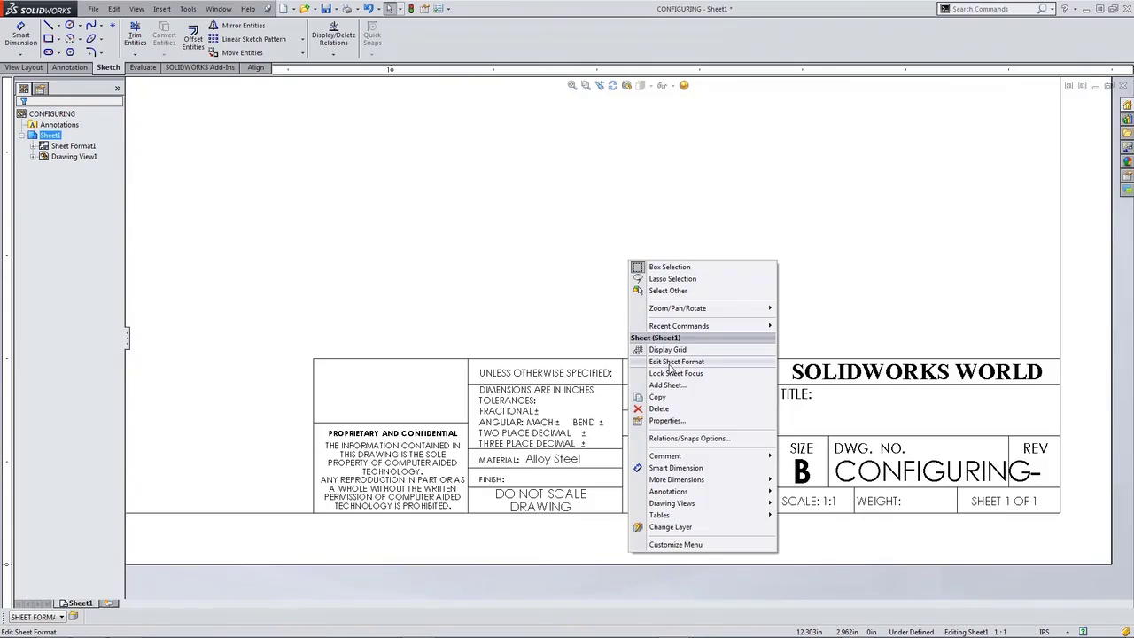
left_click(675, 362)
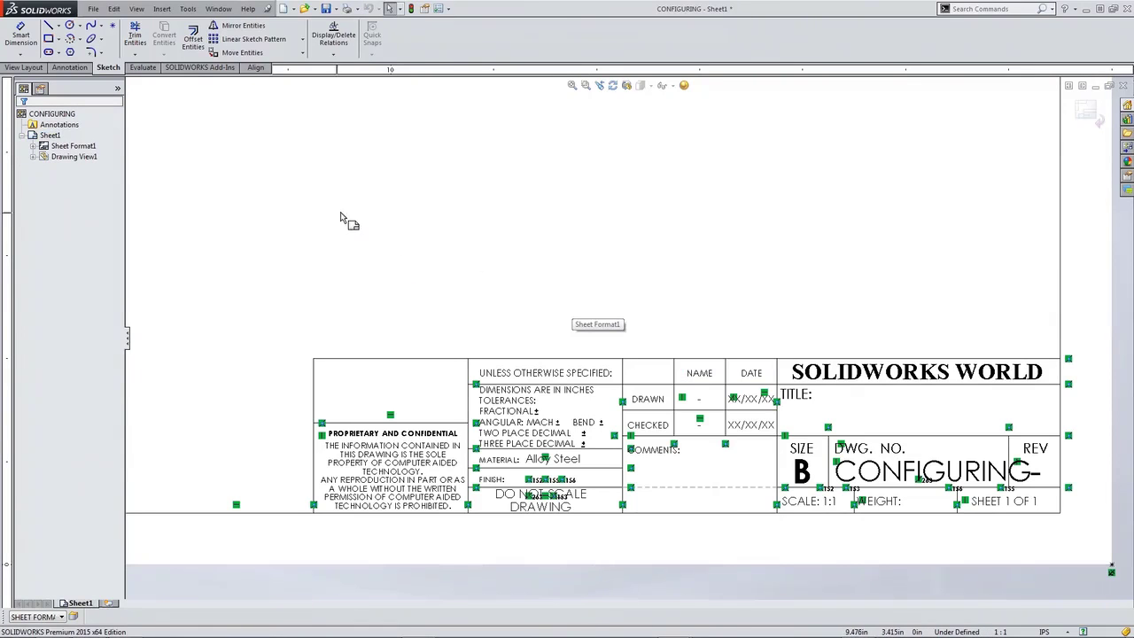
left_click(71, 68)
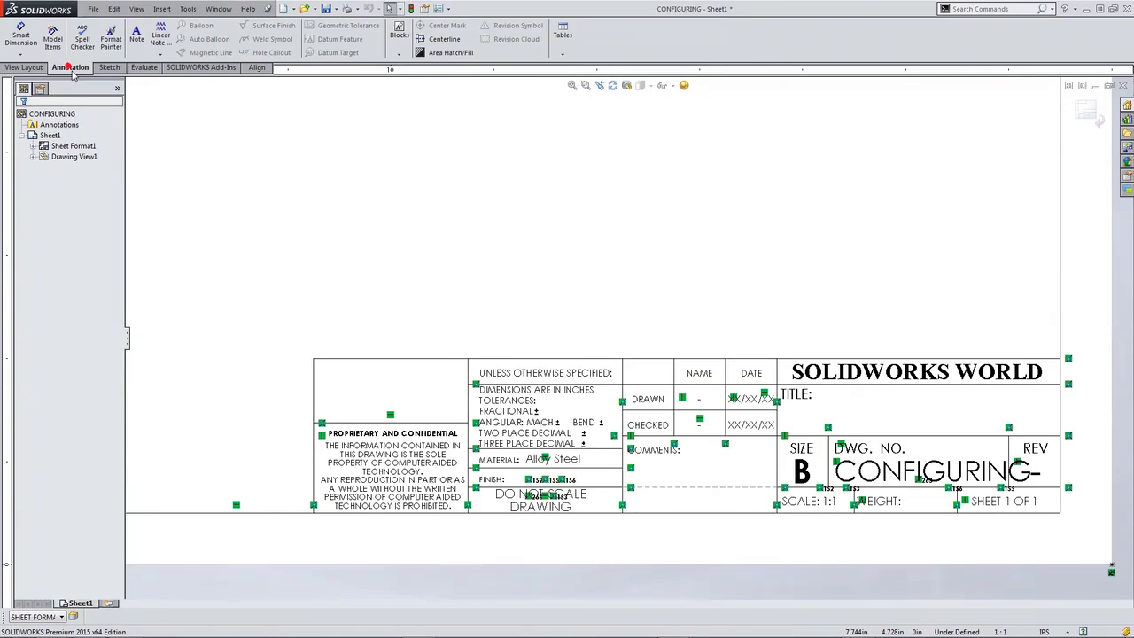
left_click(137, 36)
left_click(550, 312)
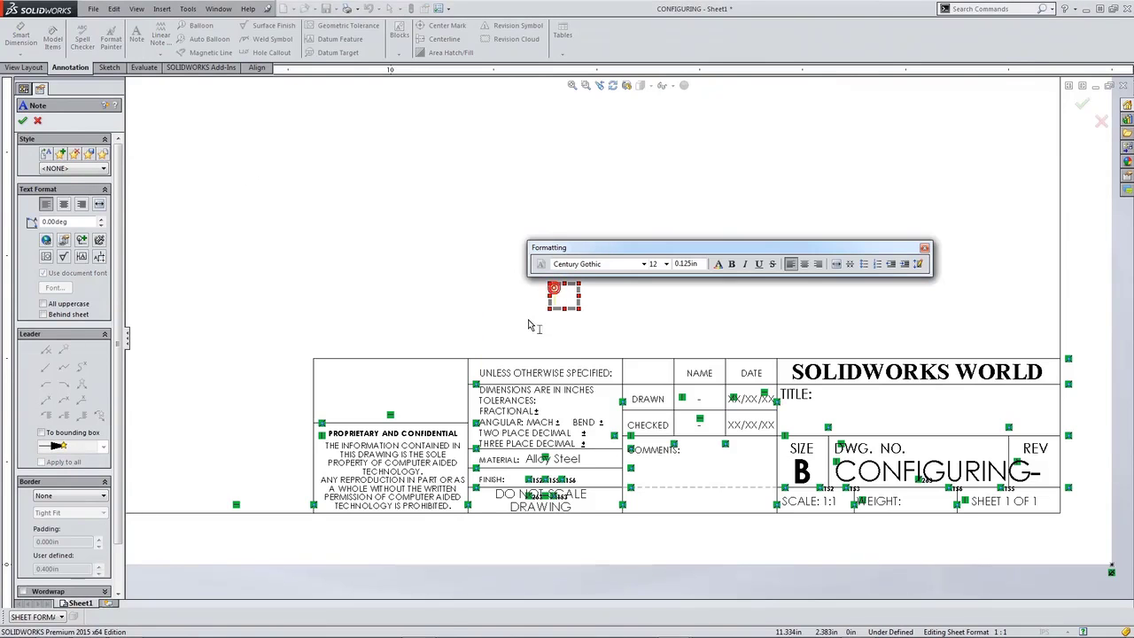
type("Materia")
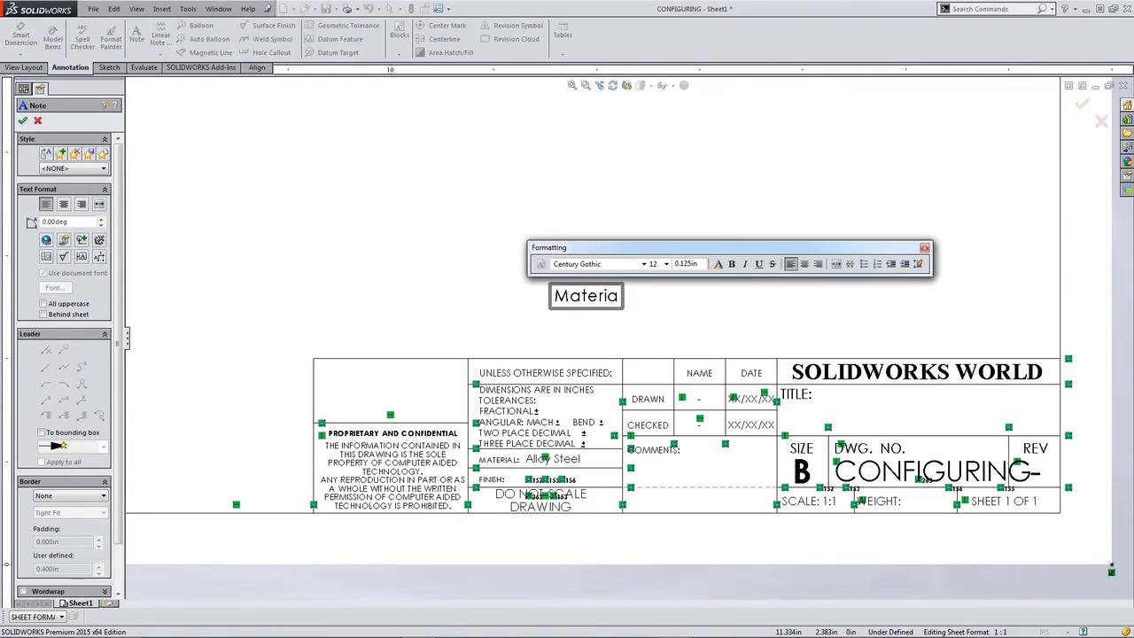
type("l Is:")
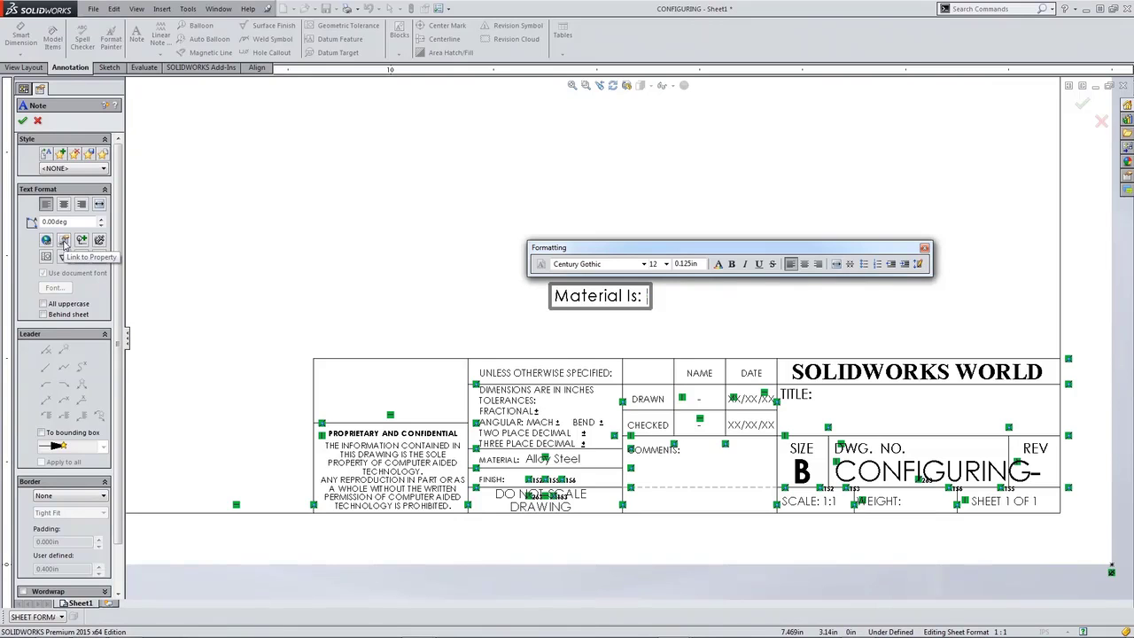
- Link the note to the Material property of the model in view specified in sheet properties, and finish editing the sheet format
left_click(64, 241)
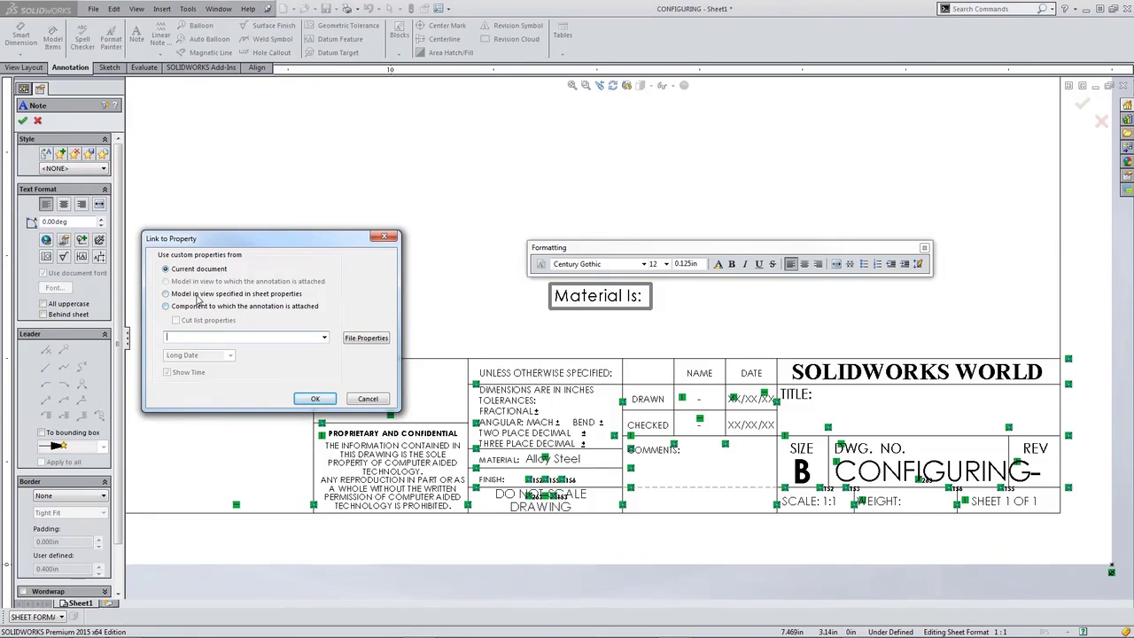
left_click(166, 293)
left_click(324, 338)
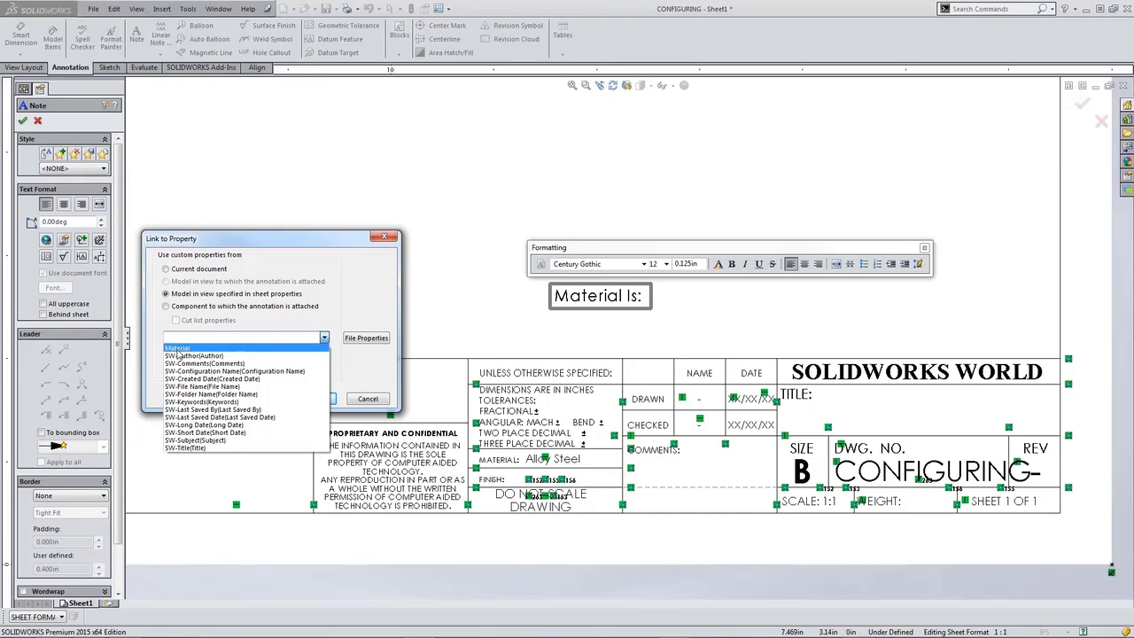
left_click(178, 351)
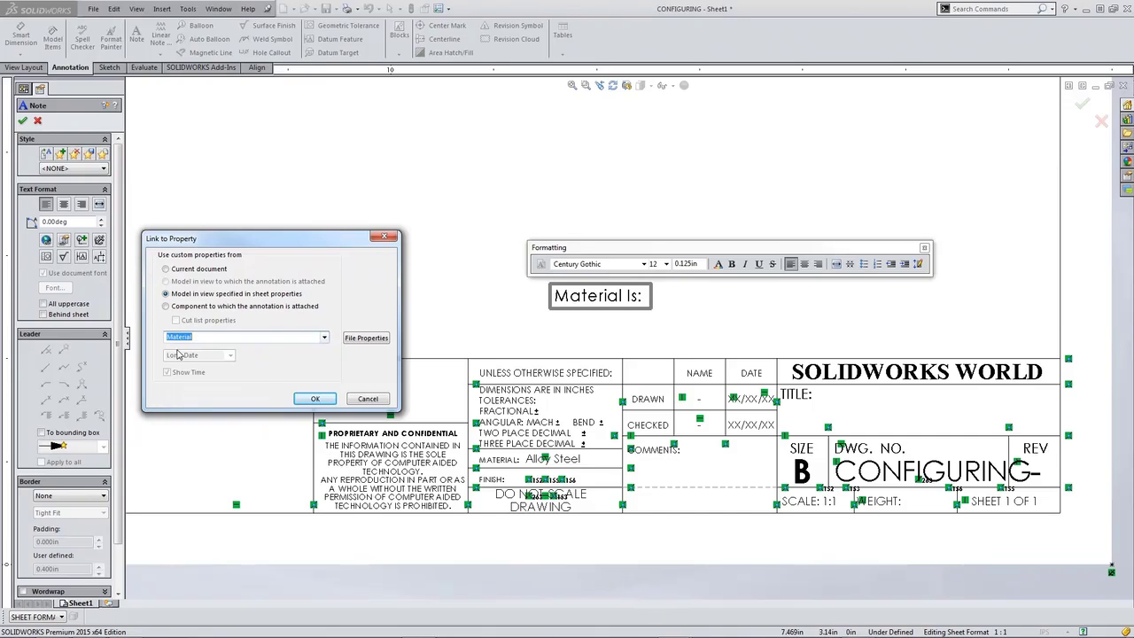
left_click(310, 399)
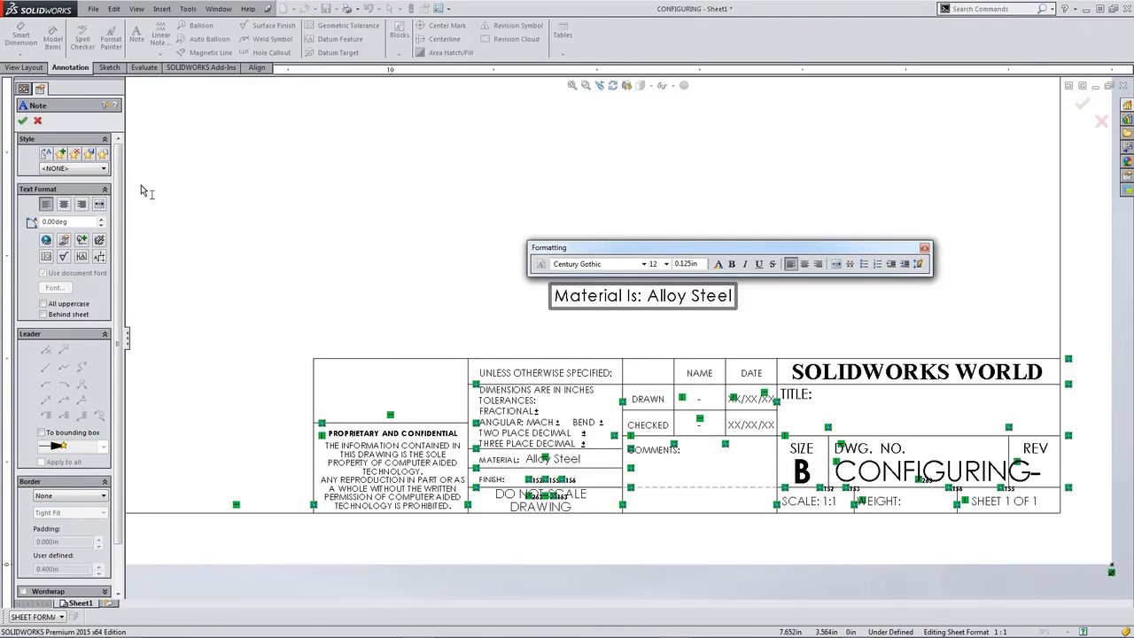
left_click(23, 121)
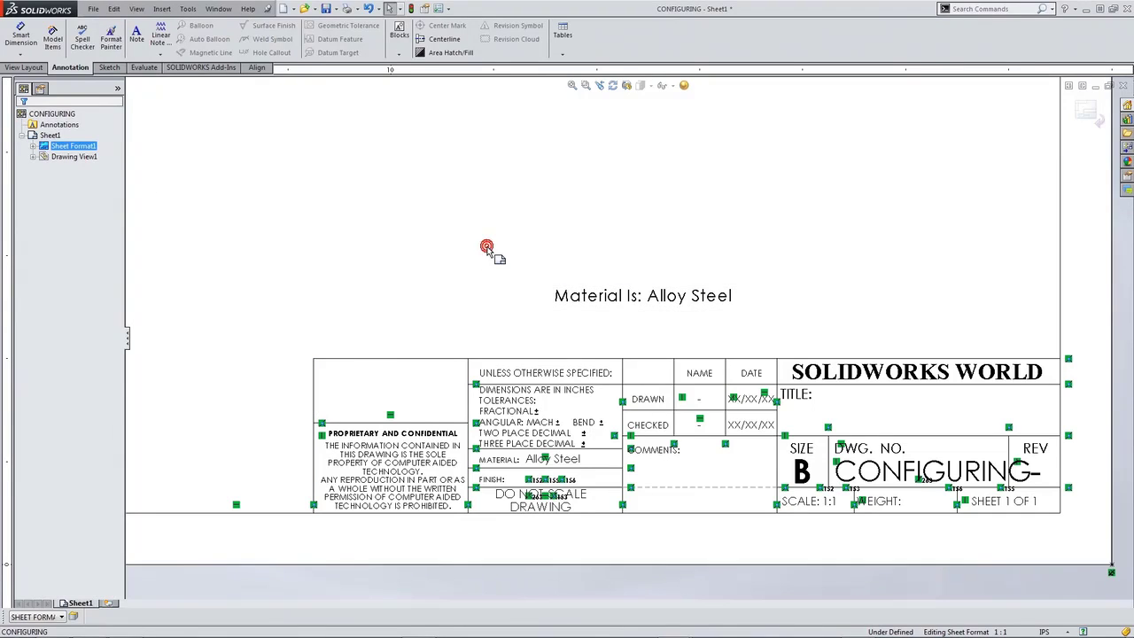
left_click(1088, 108)
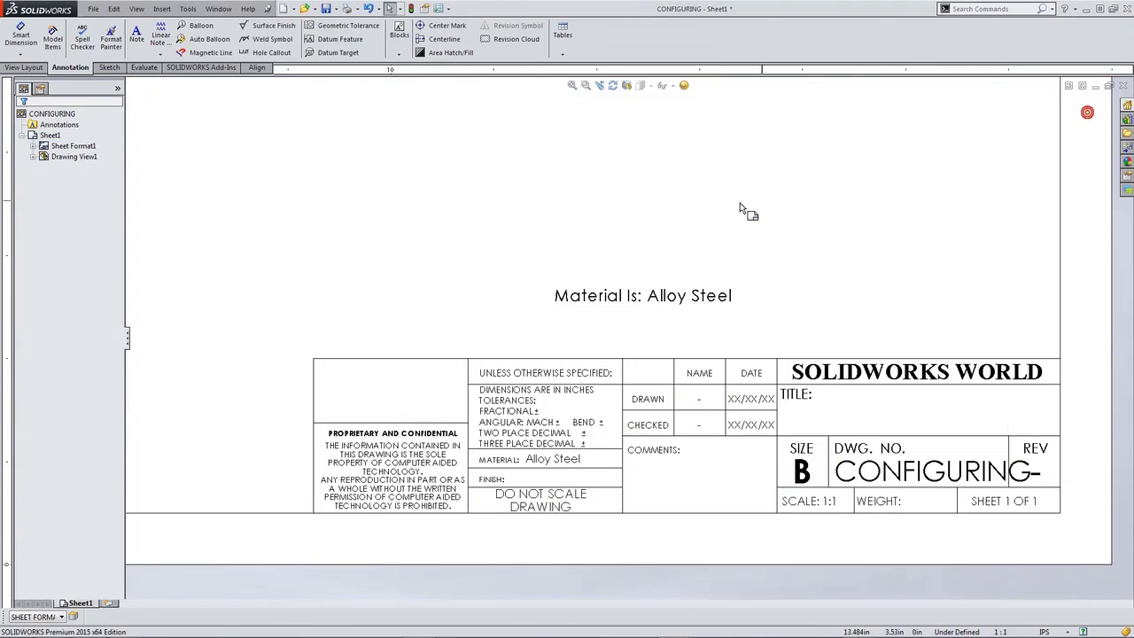
left_click(593, 211)
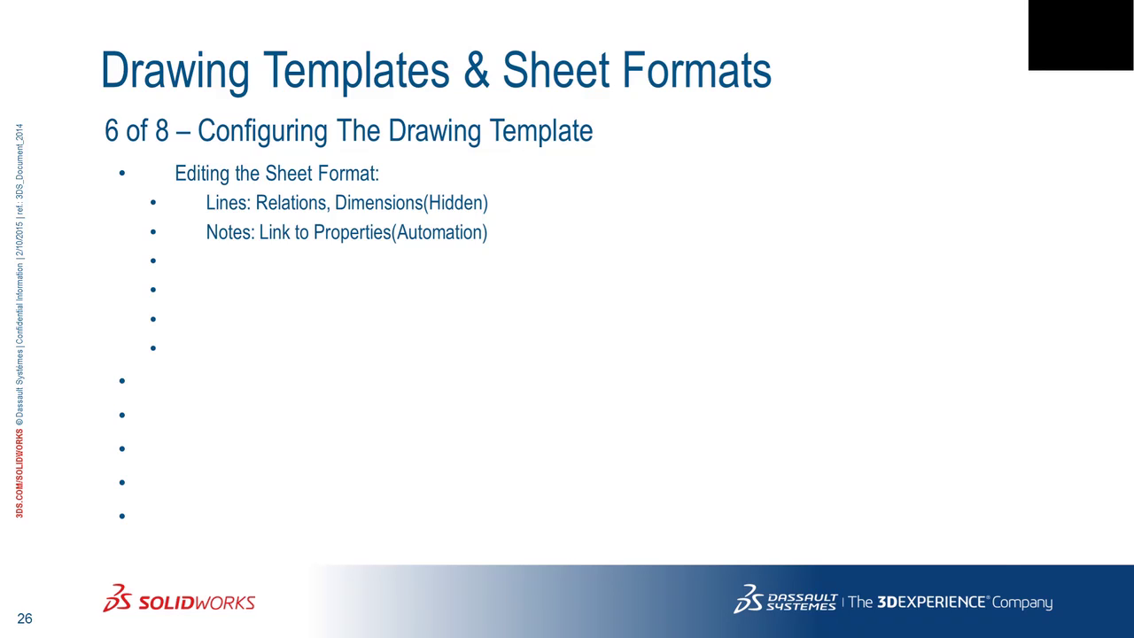
key("Right")
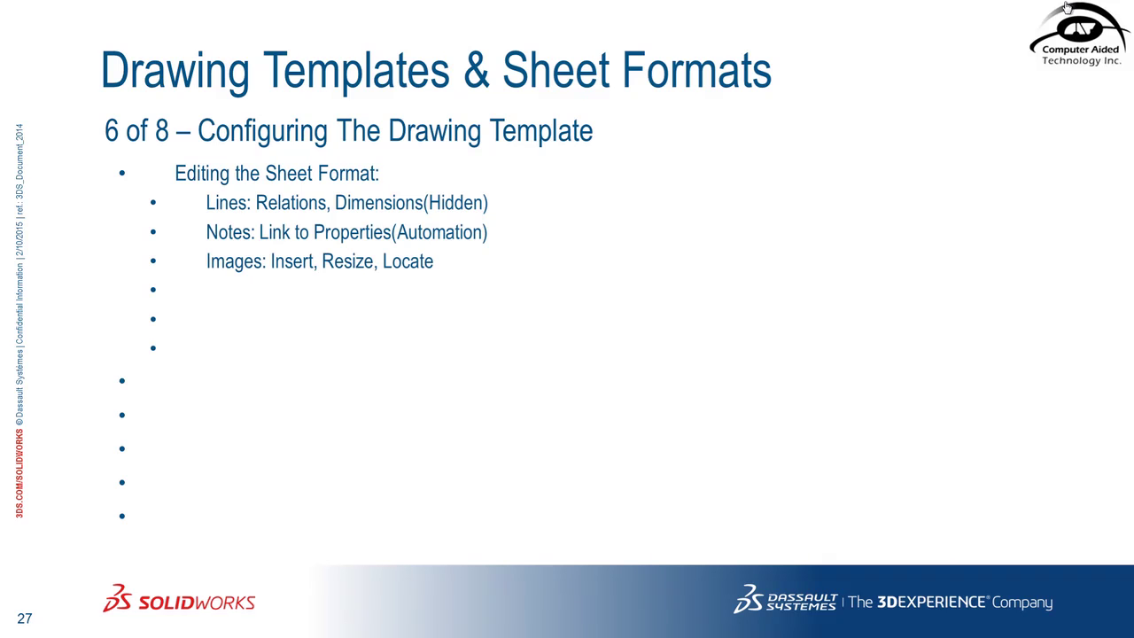
left_click(1054, 49)
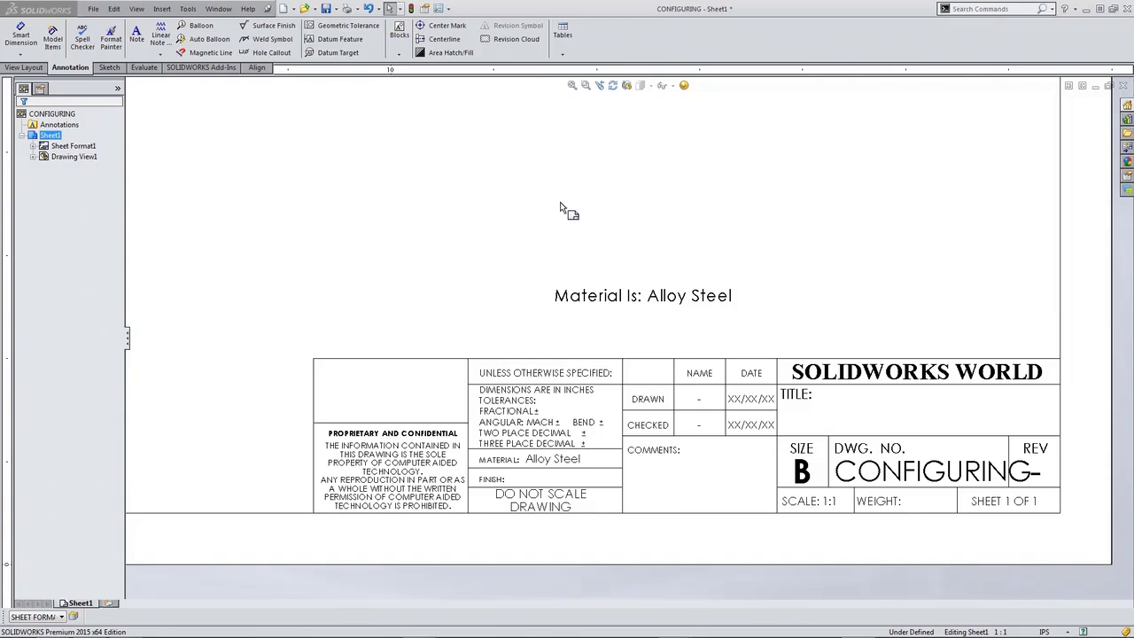
- Edit the sheet format and insert the Computer Aided Technology logo picture as an object created from file
right_click(543, 206)
left_click(581, 235)
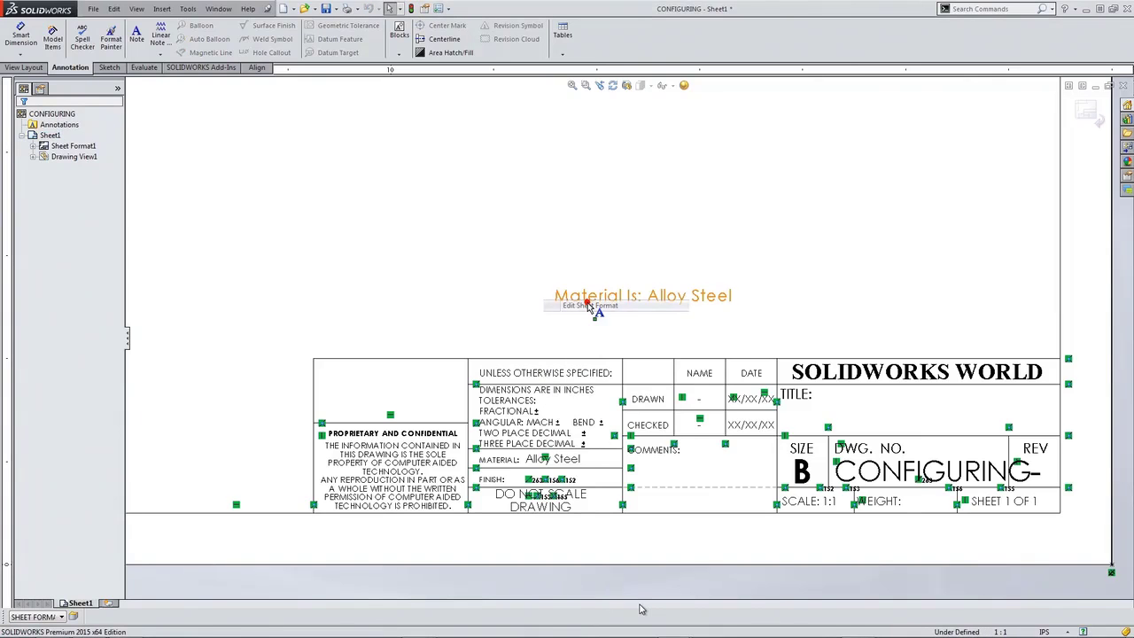
left_click(162, 9)
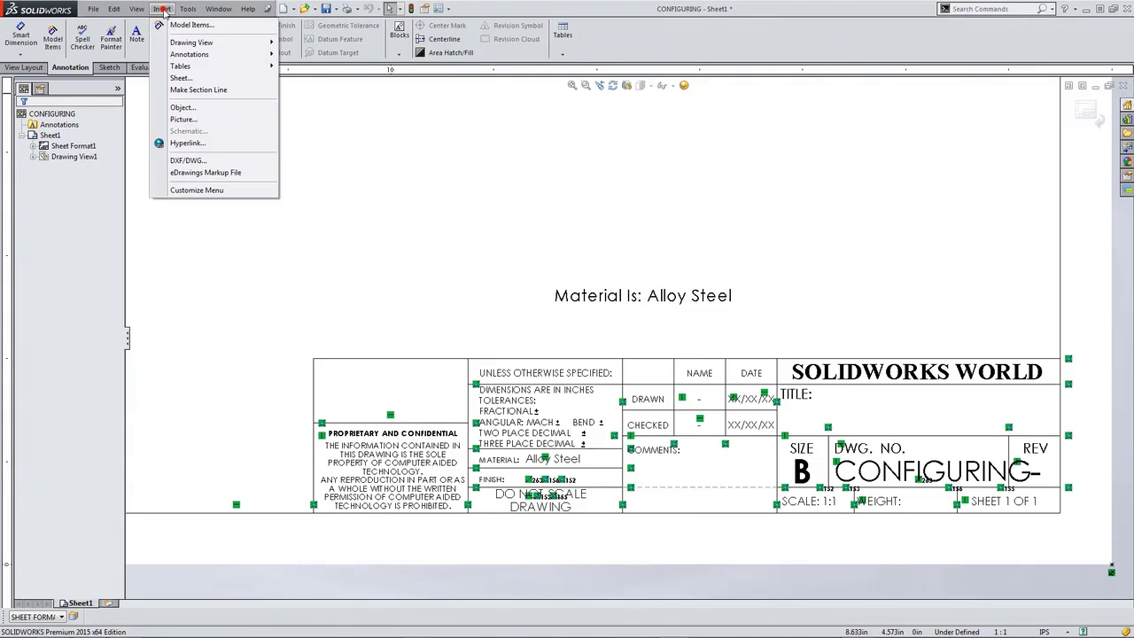
mouse_move(187, 44)
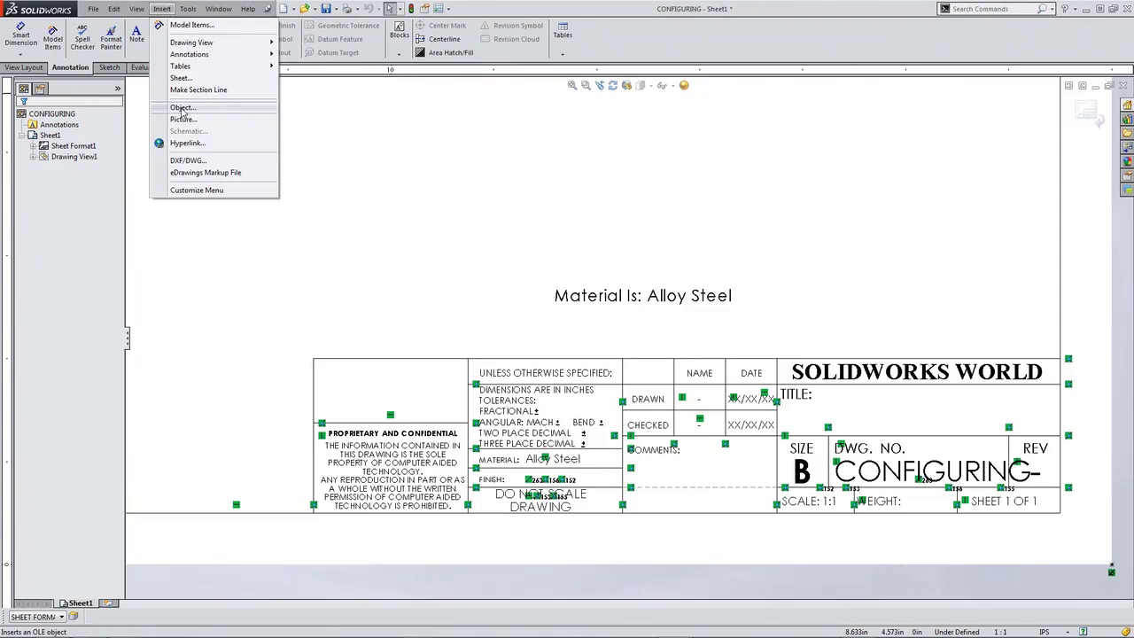
left_click(181, 108)
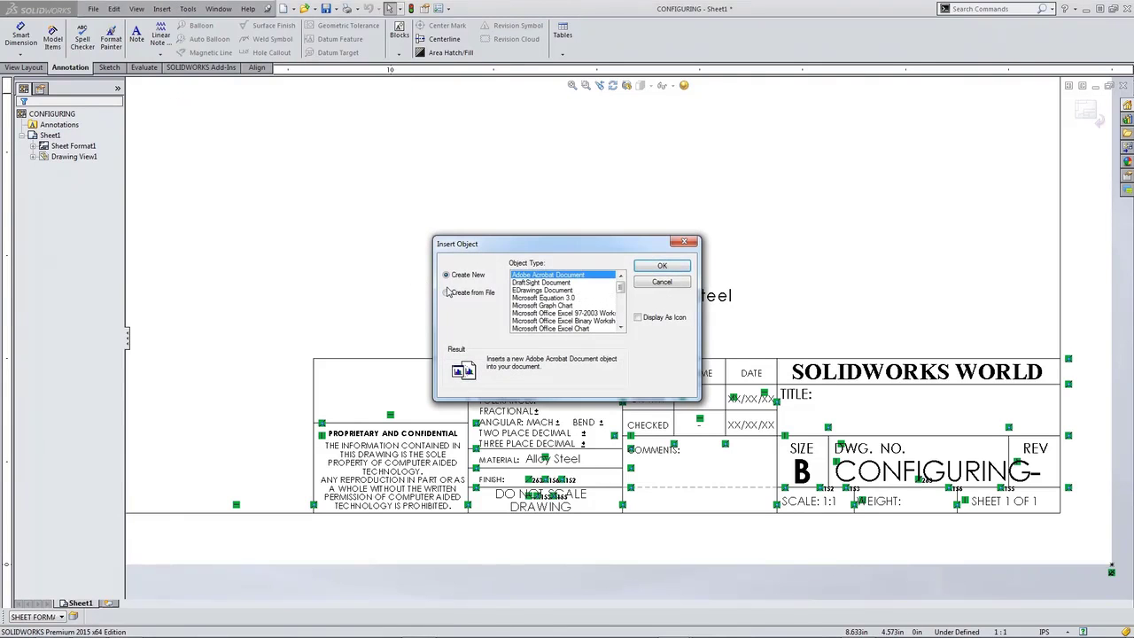
left_click(447, 293)
left_click(538, 308)
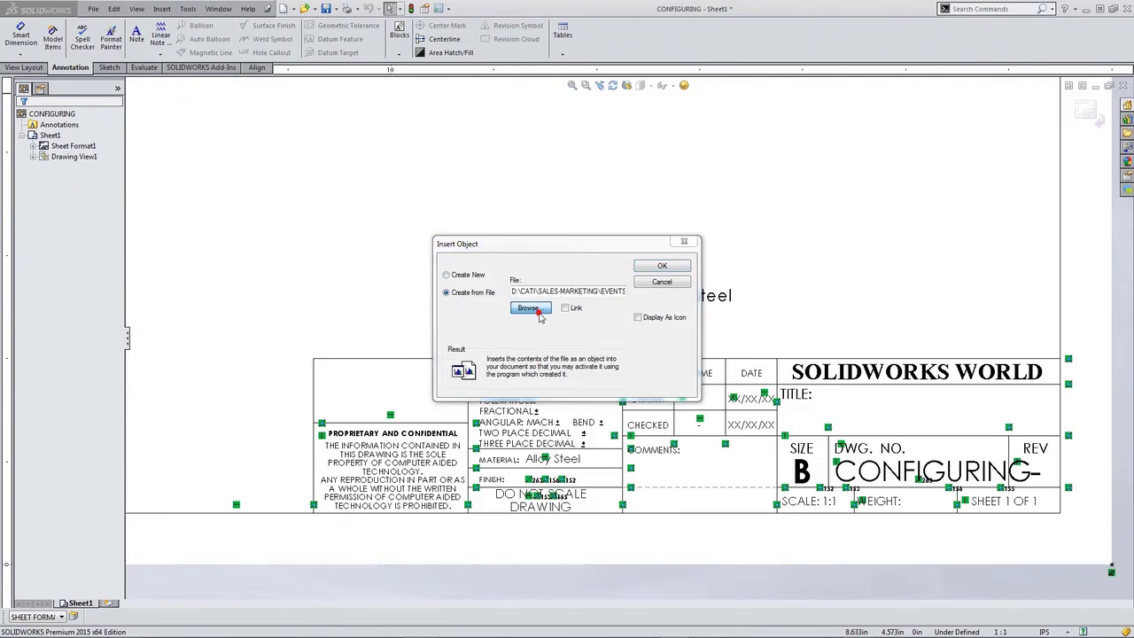
left_click(627, 261)
left_click(836, 471)
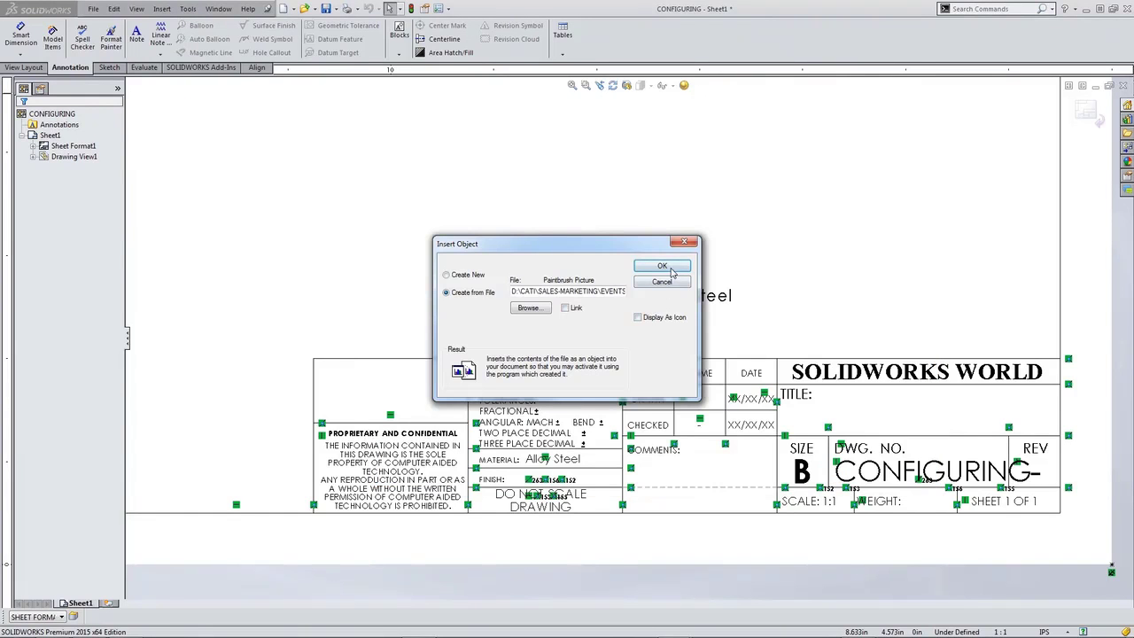
left_click(663, 267)
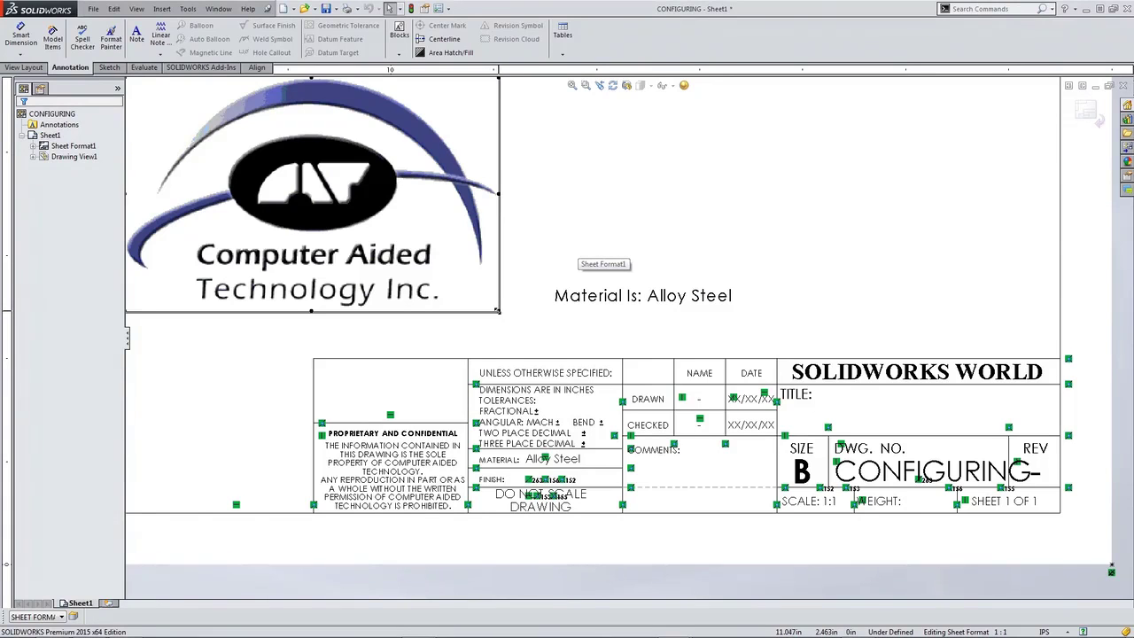
- Shrink the logo to fit centred in the title block cell above PROPRIETARY AND CONFIDENTIAL, and finish editing the sheet format
left_click_drag(500, 315, 382, 404)
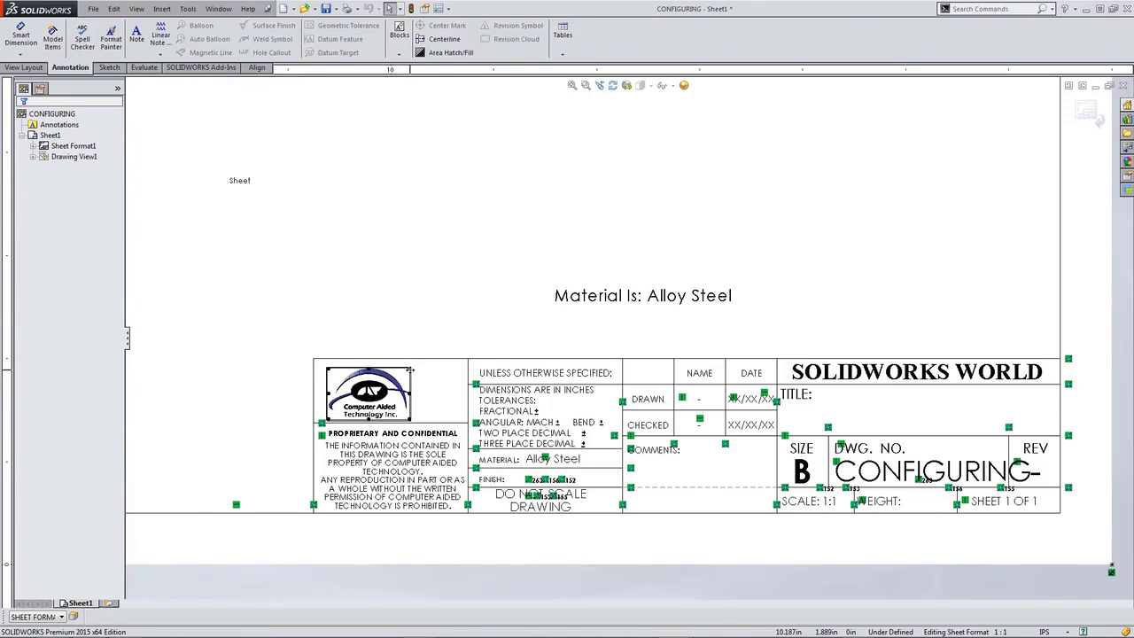
left_click_drag(408, 367, 421, 358)
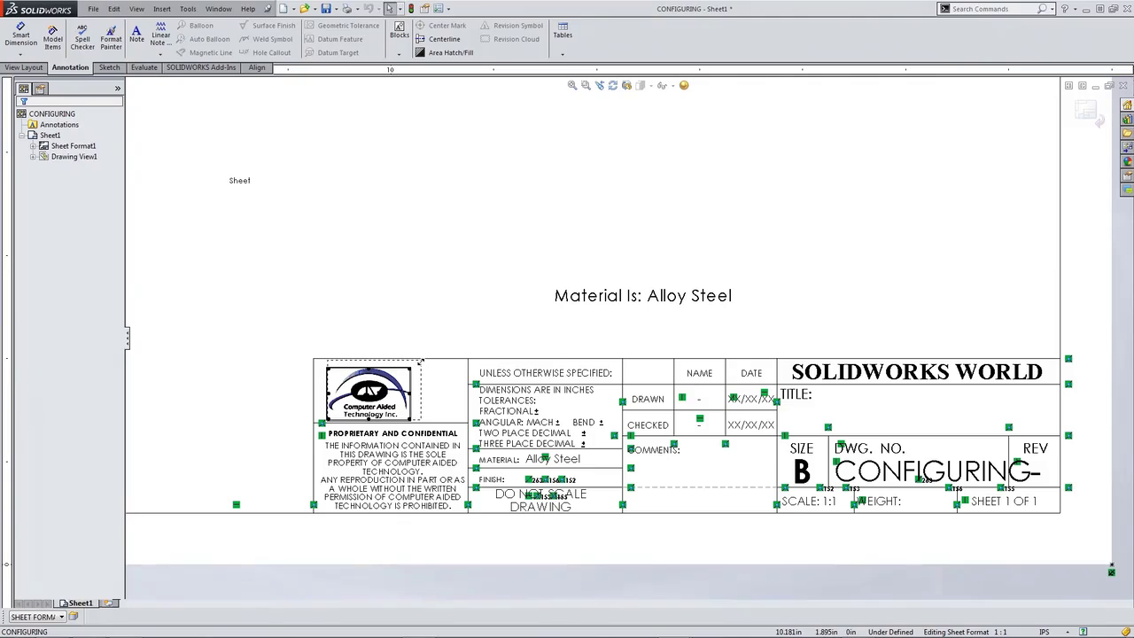
left_click_drag(395, 395, 415, 398)
left_click(399, 309)
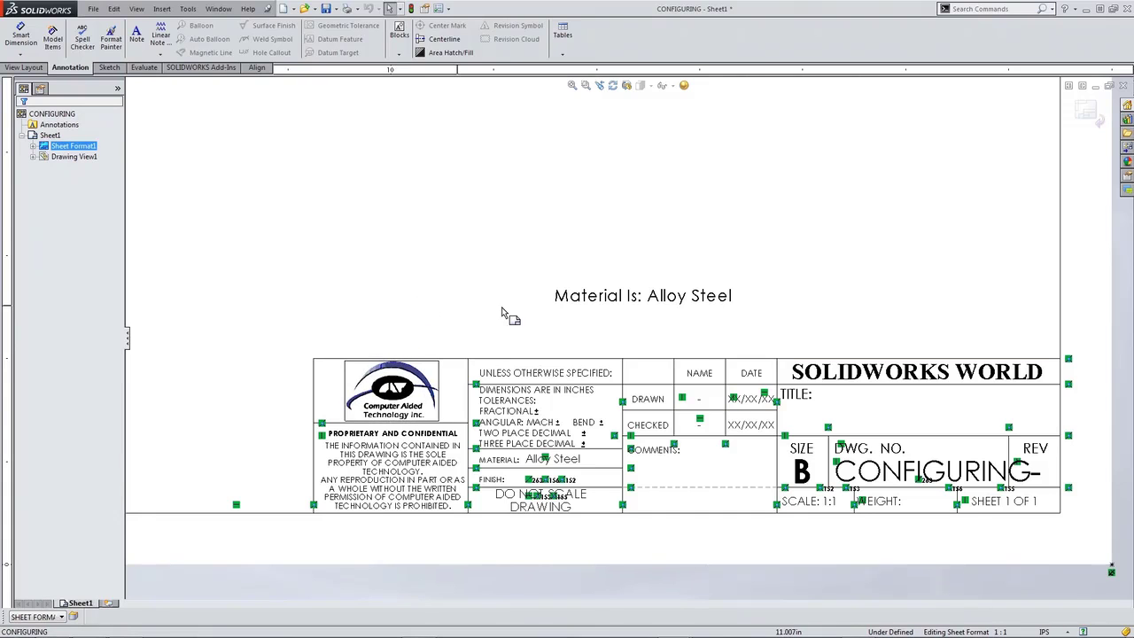
left_click(1085, 113)
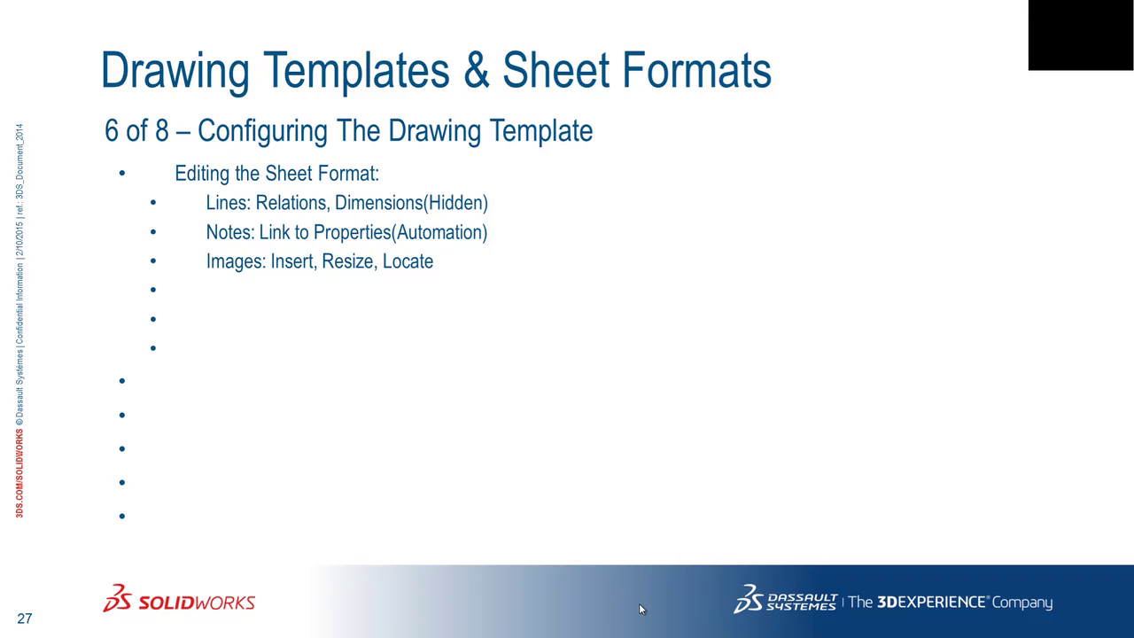
key("Right")
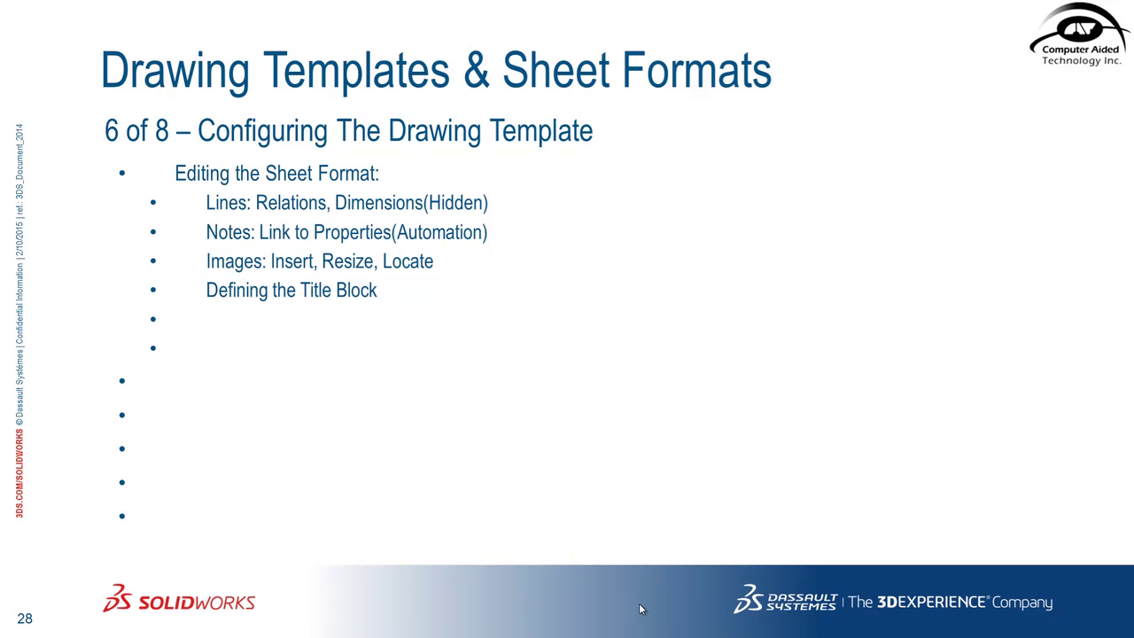
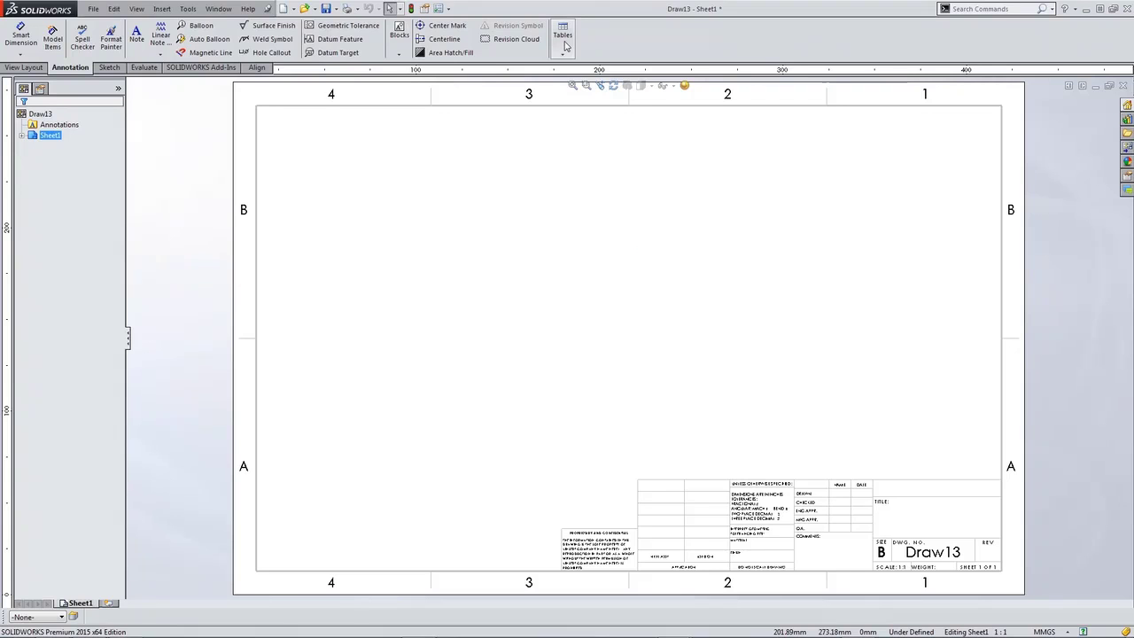
- Insert a revision table in the Draw13 sheet's upper-right corner, using the standard revision template and circular revision symbols
left_click(562, 36)
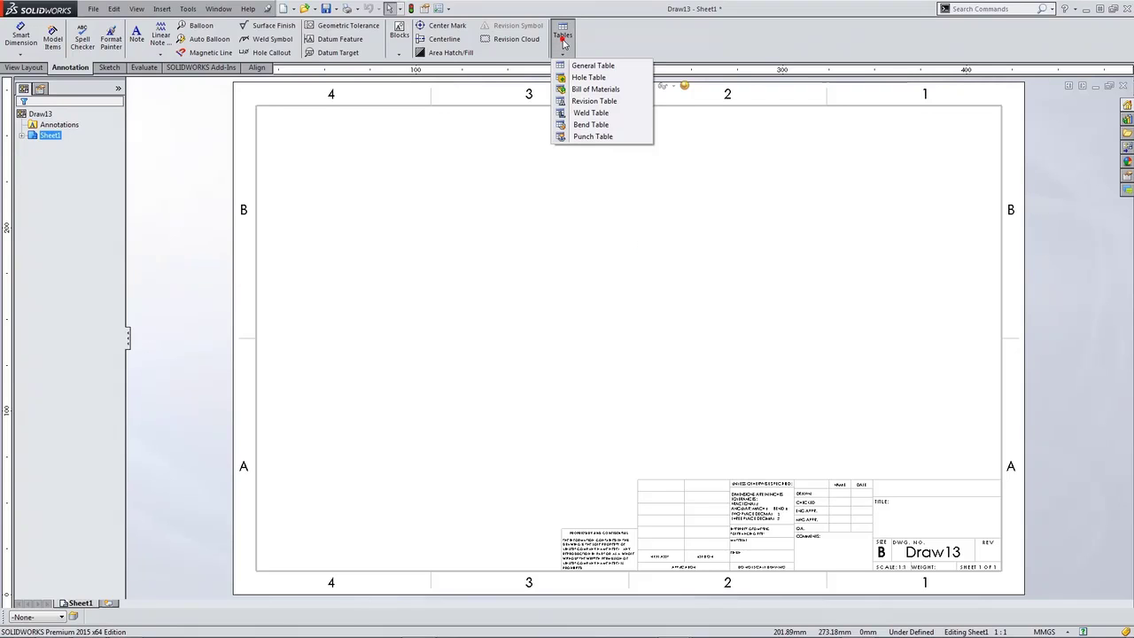
left_click(585, 103)
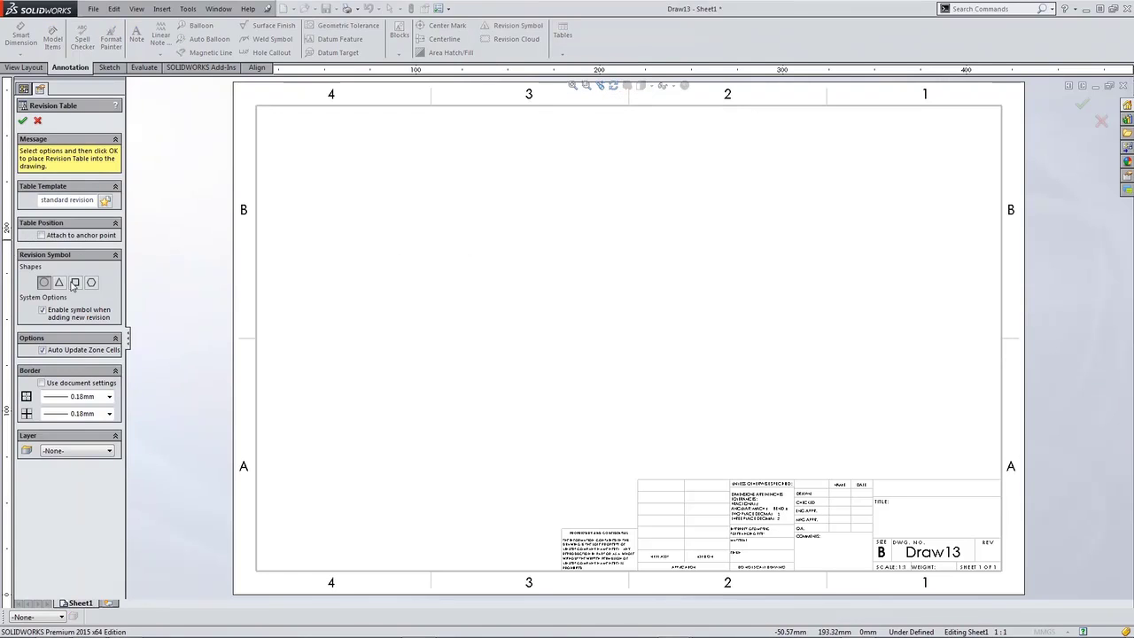
left_click(24, 122)
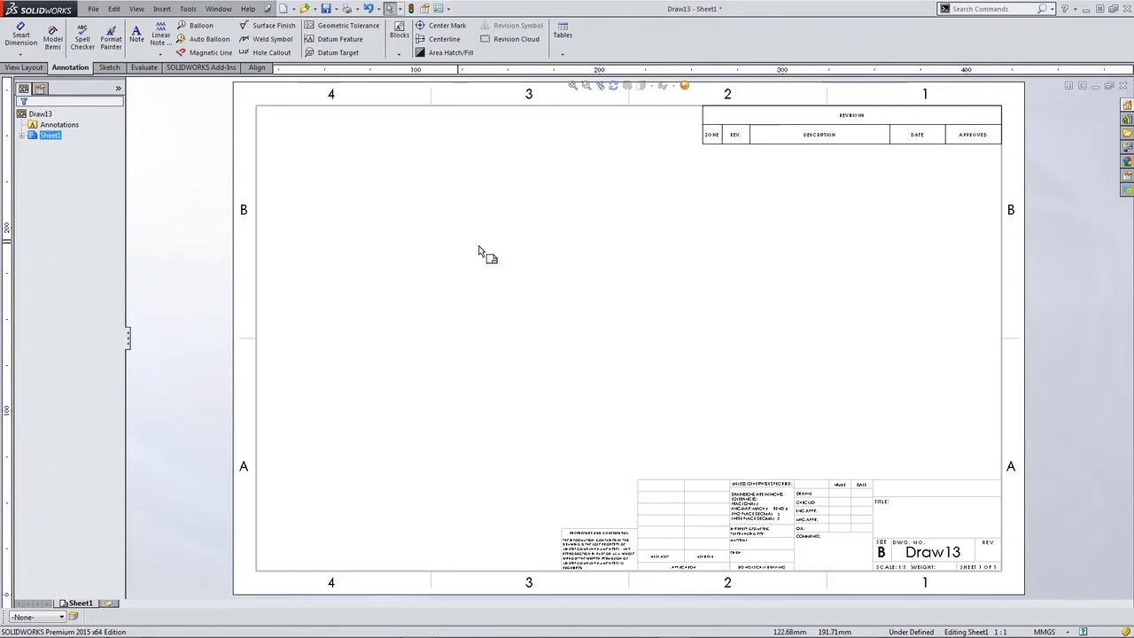
- Add a revision to the revision table and place its circular symbol on the sheet just below the table
right_click(777, 136)
left_click(810, 218)
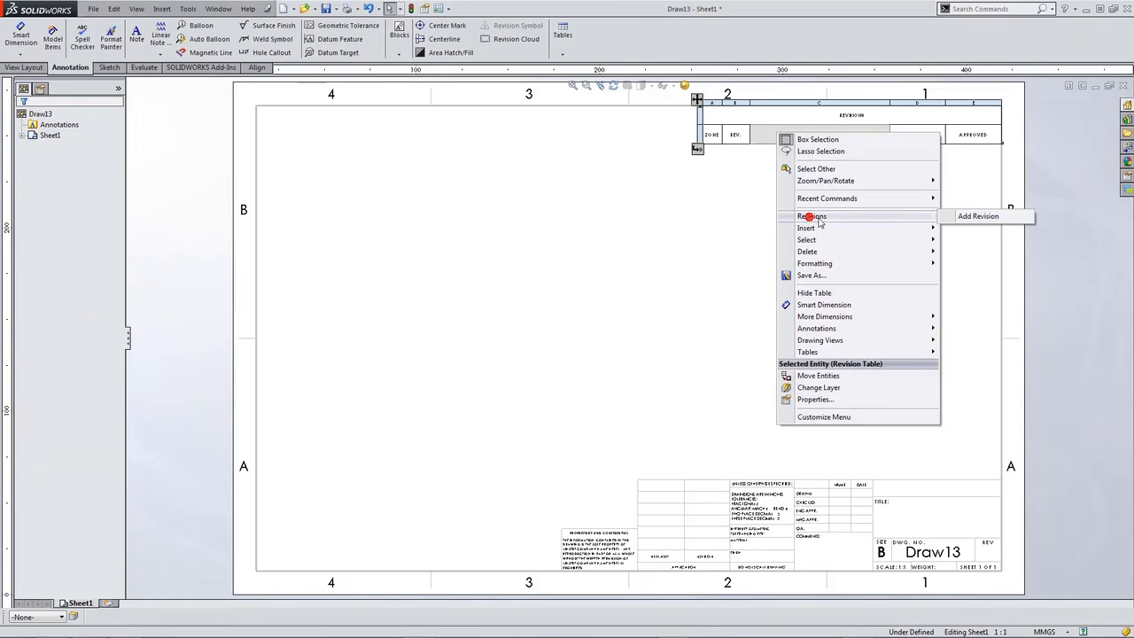
left_click(951, 218)
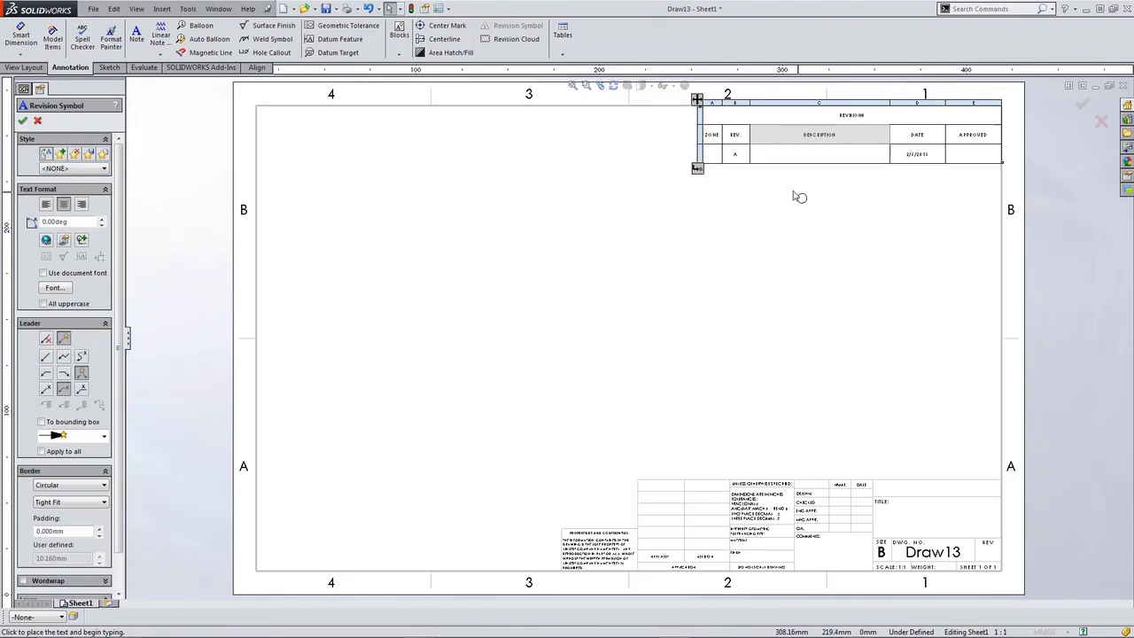
left_click(726, 203)
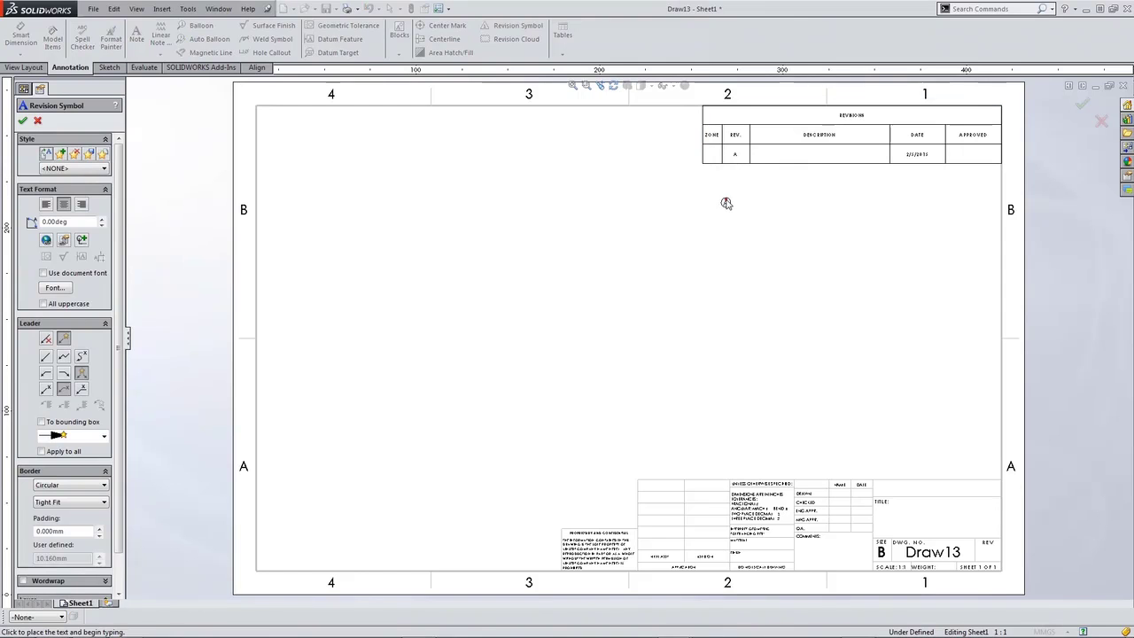
- Place a second revision symbol in the sheet's lower half and move the upper symbol a little down and to the left
left_click(728, 367)
key("Escape")
scroll(727, 207, "down", 3)
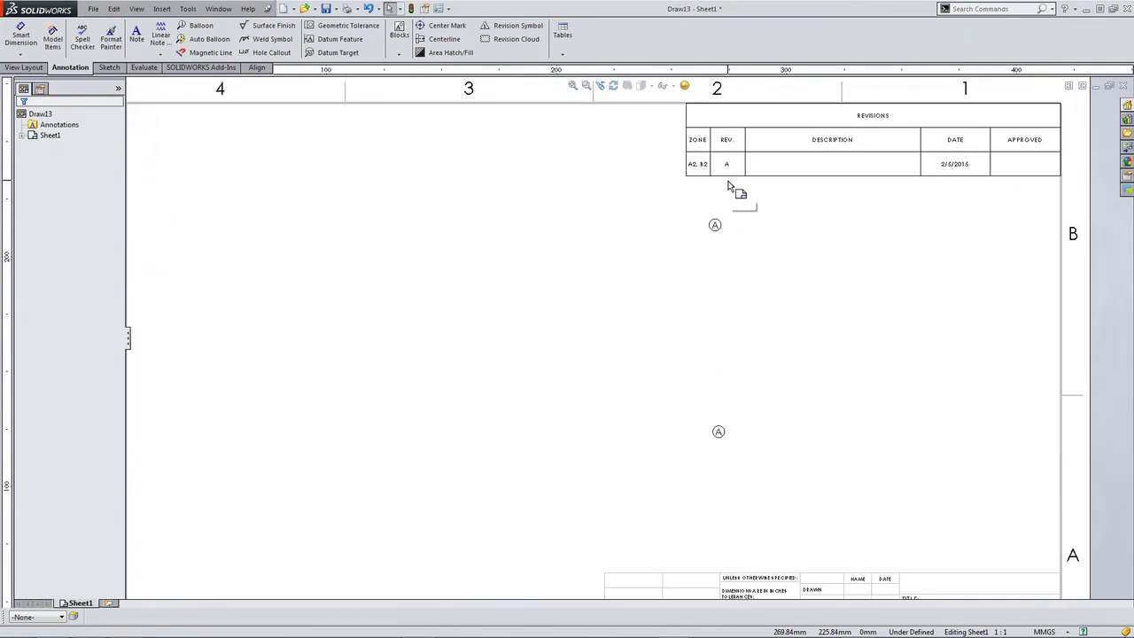
left_click_drag(712, 240, 674, 276)
left_click(614, 226)
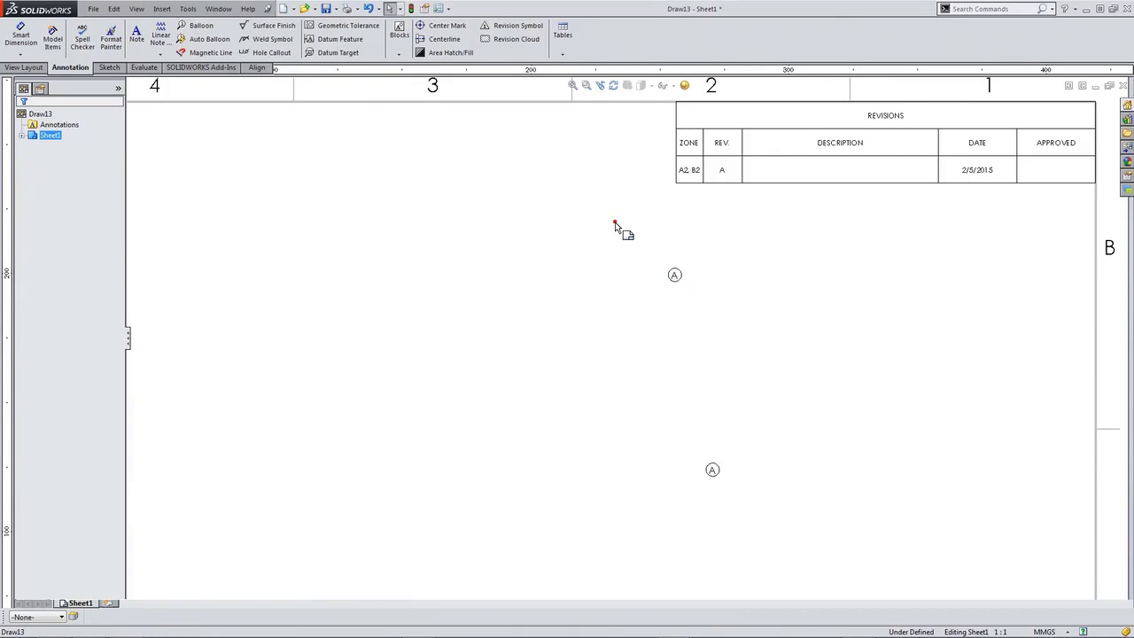
key("f")
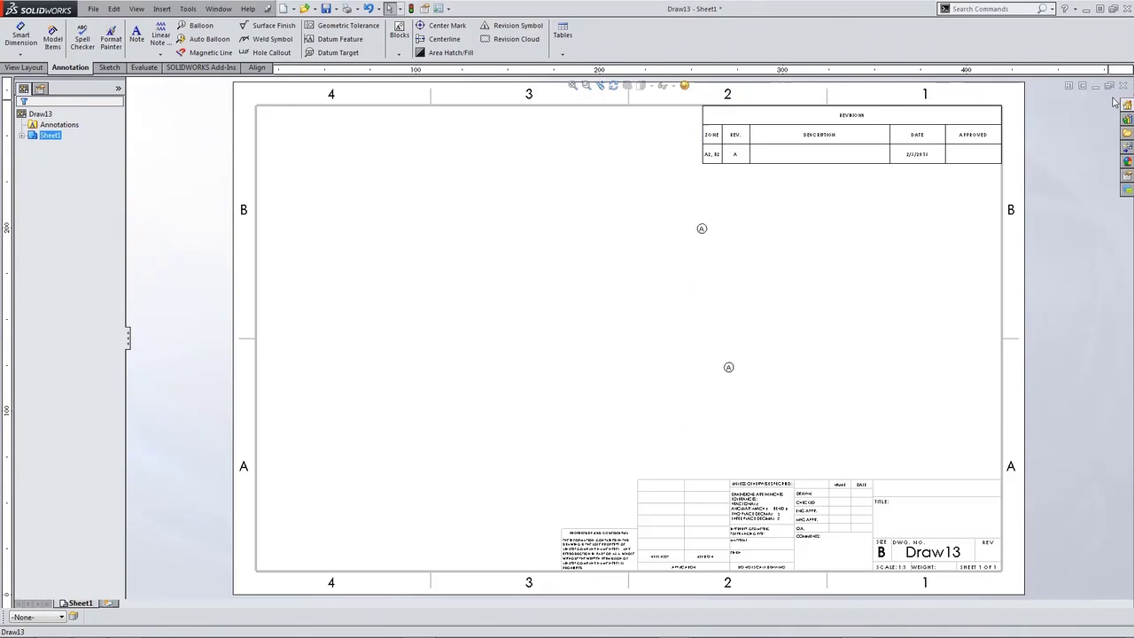
- Close the Draw13 drawing without saving its changes
left_click(1123, 86)
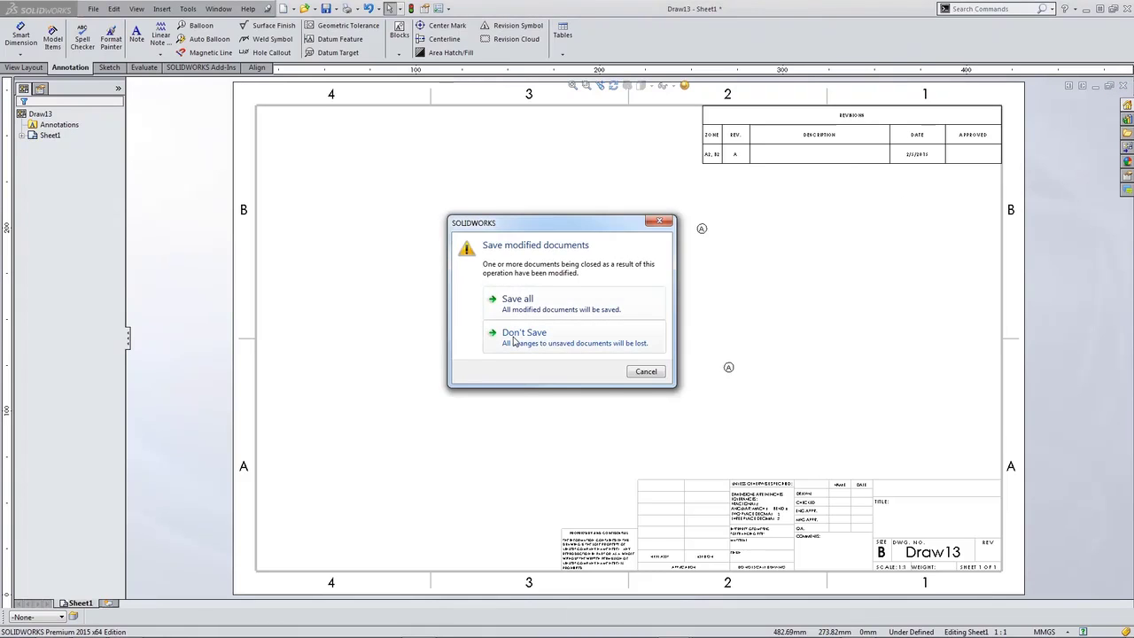
left_click(518, 335)
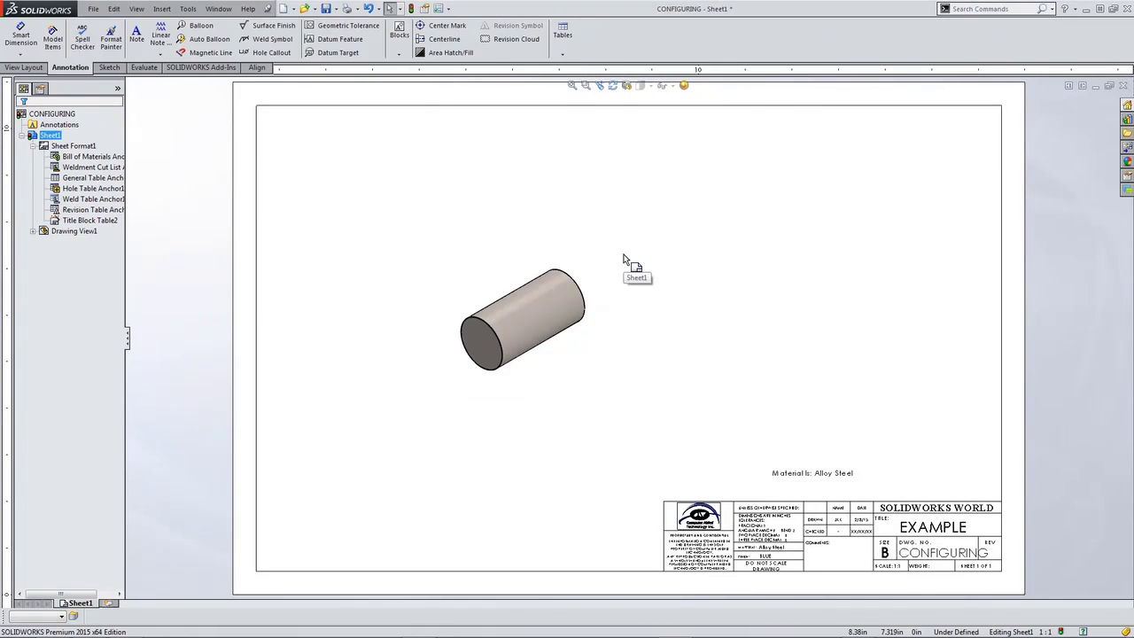
- Examine the zone origin and letter layout settings for drawing sheets in the document properties, leaving them as they are
left_click(437, 8)
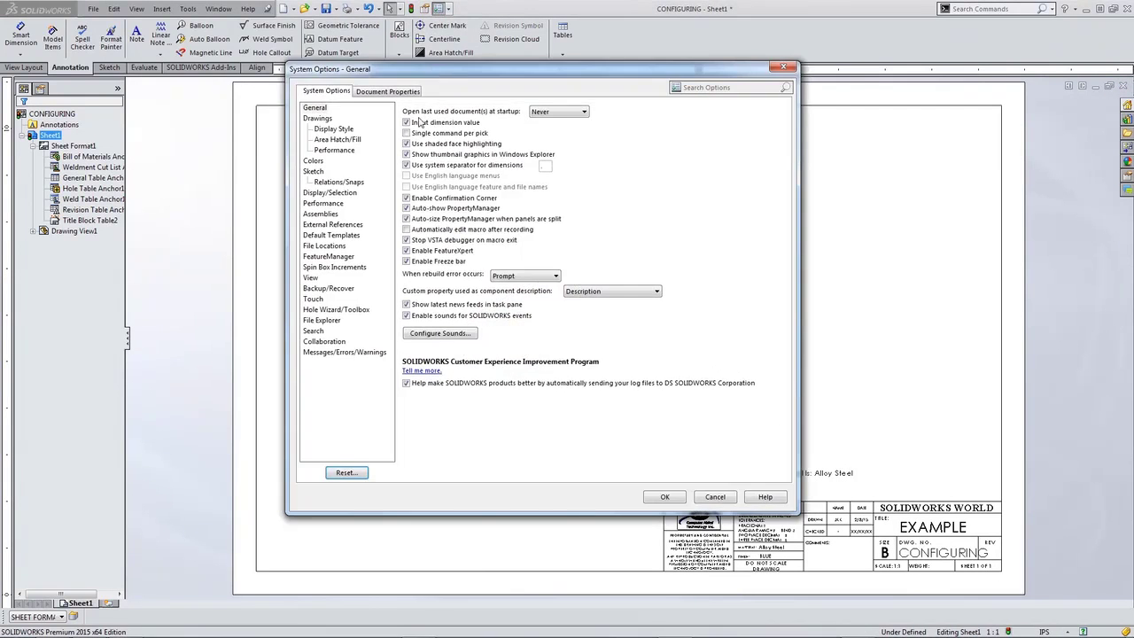
left_click(397, 94)
left_click(324, 204)
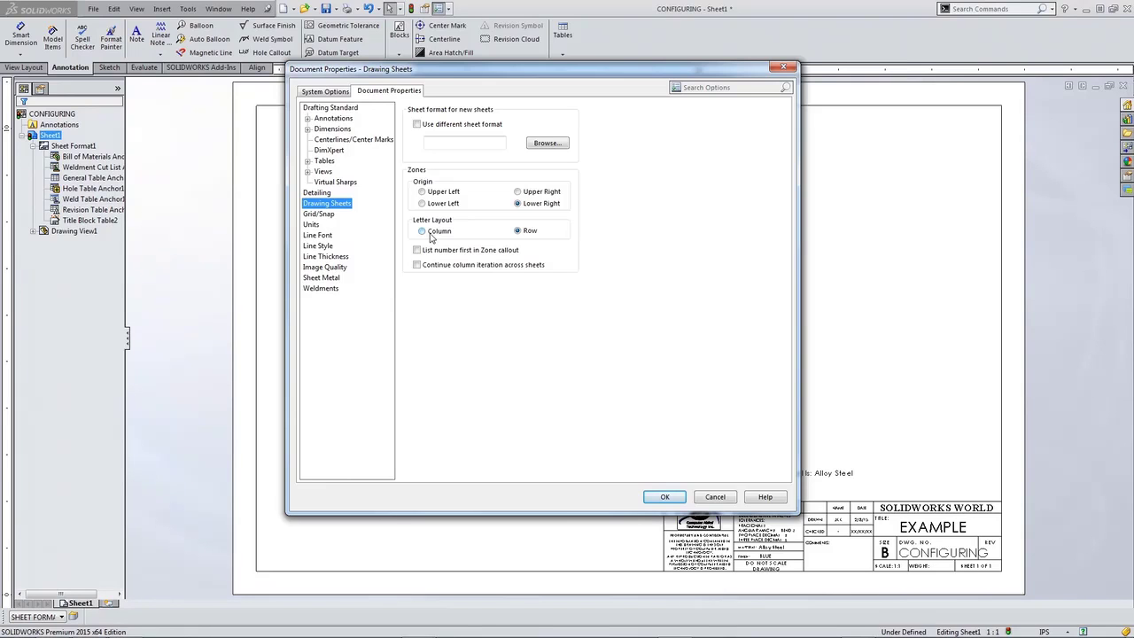
left_click(715, 496)
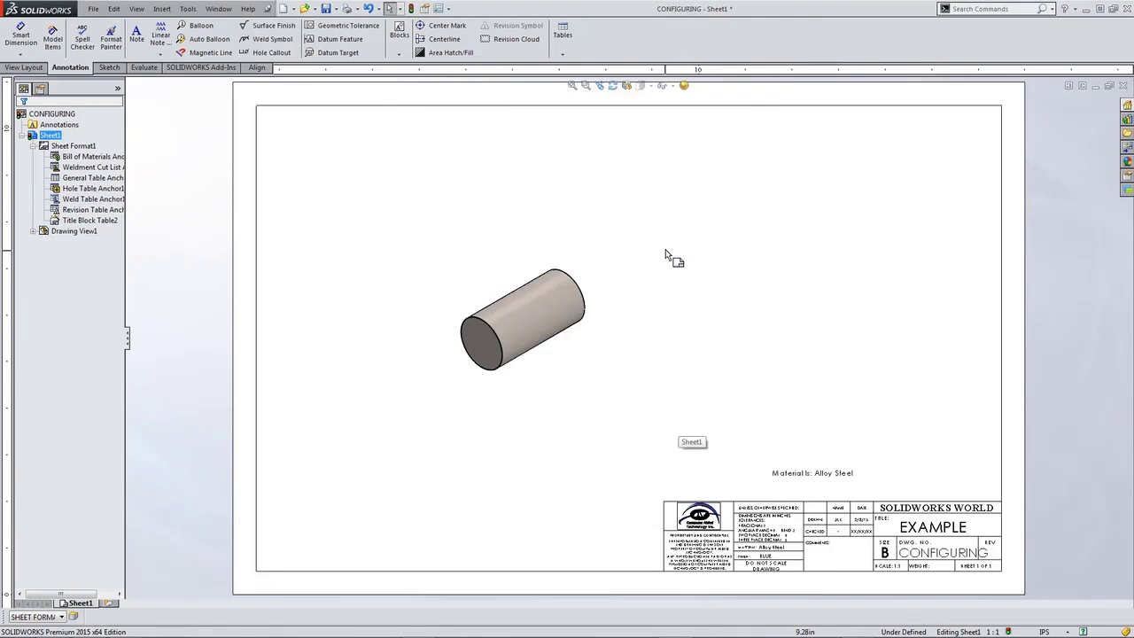
- Edit the CONFIGURING drawing's sheet format and review the Zone Tag Editor's zone size, region and margin properties without changing them
right_click(666, 212)
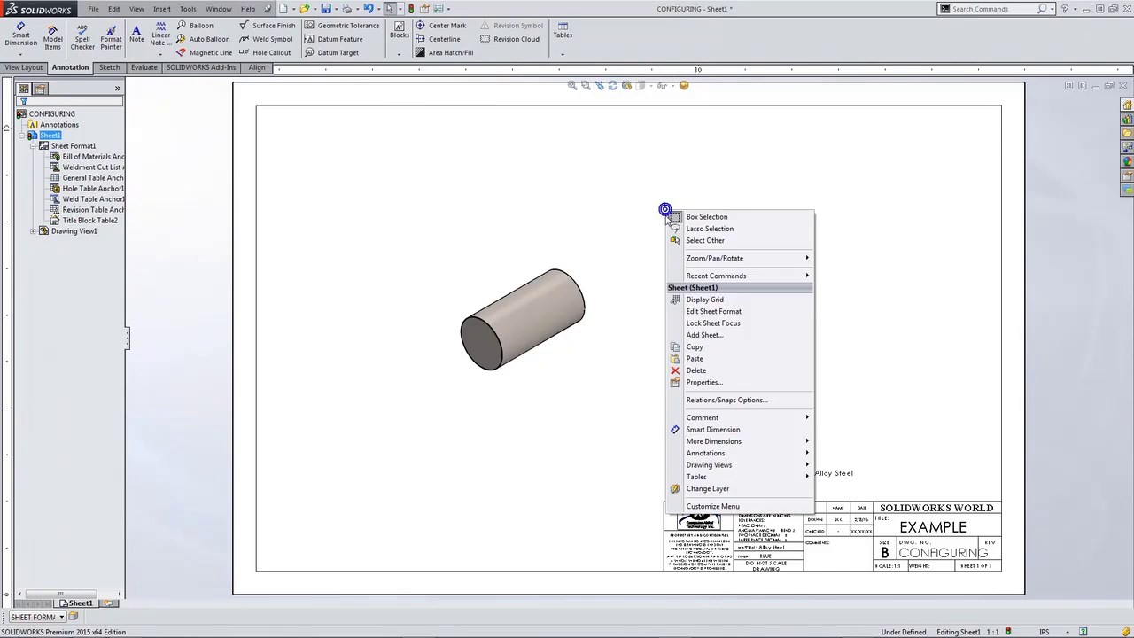
left_click(713, 311)
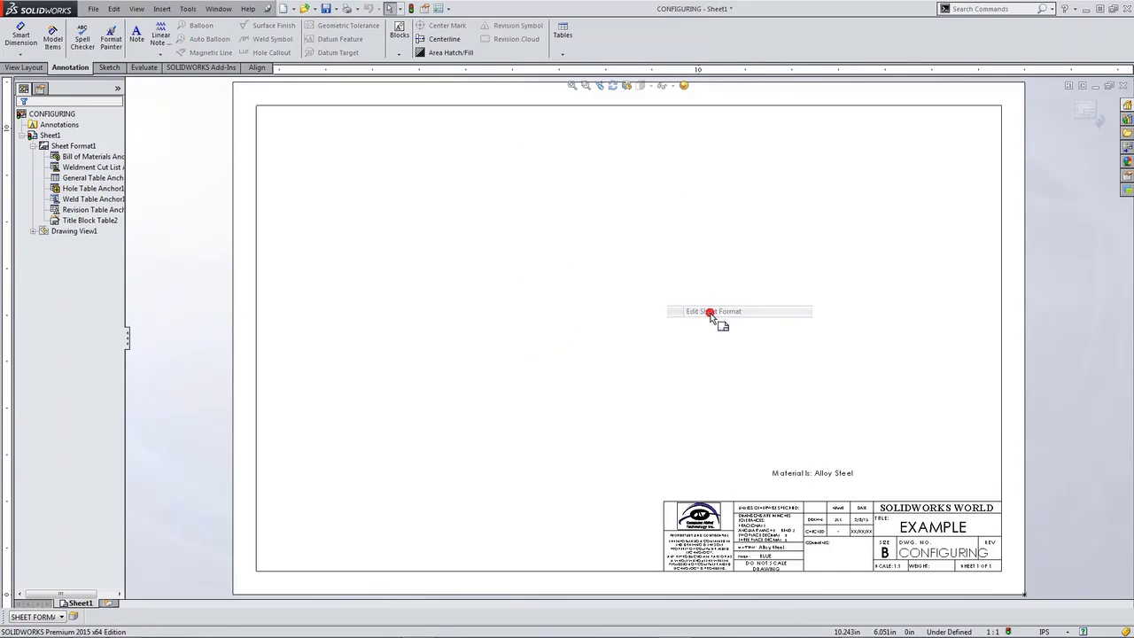
right_click(552, 236)
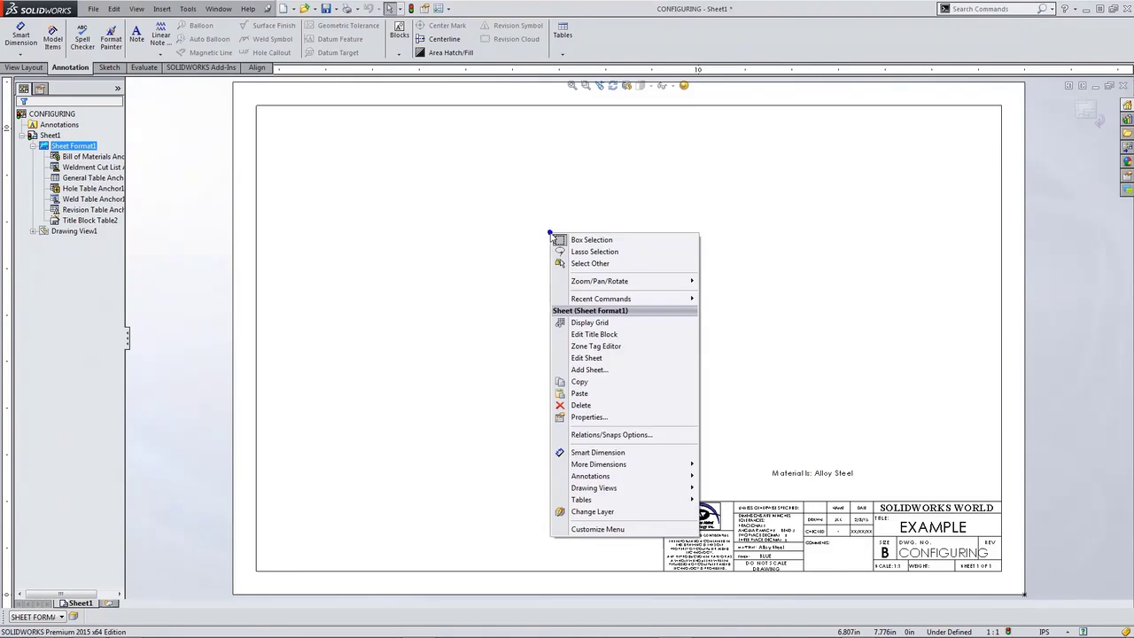
left_click(600, 347)
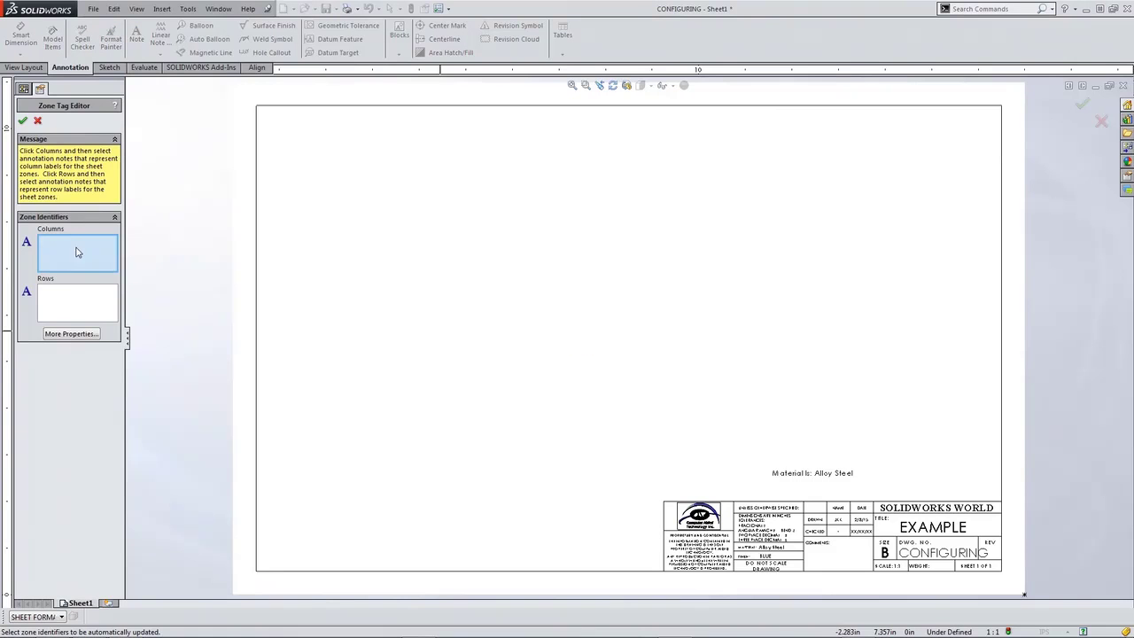
left_click(63, 339)
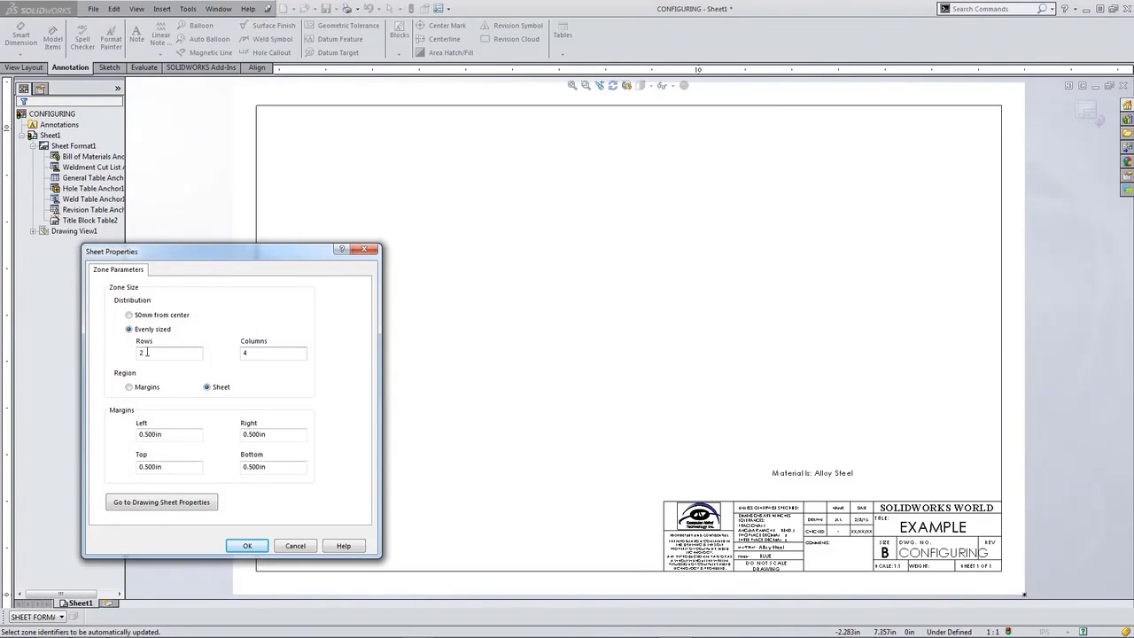
left_click(295, 545)
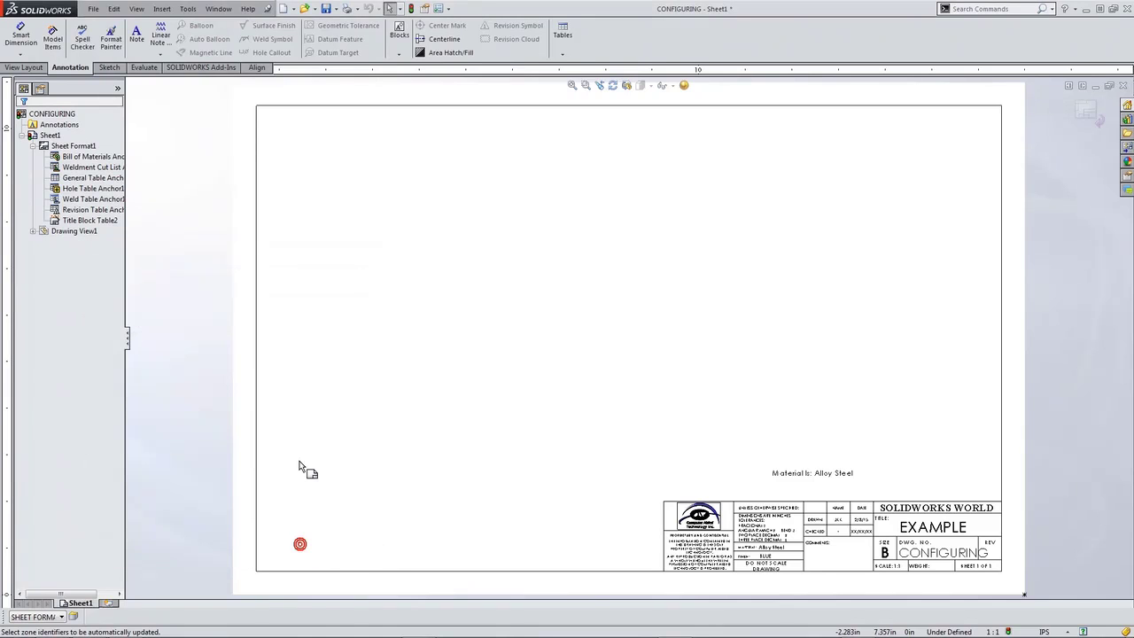
- Add a note reading A, without a leader, near the right end of the sheet format's upper border
left_click(137, 42)
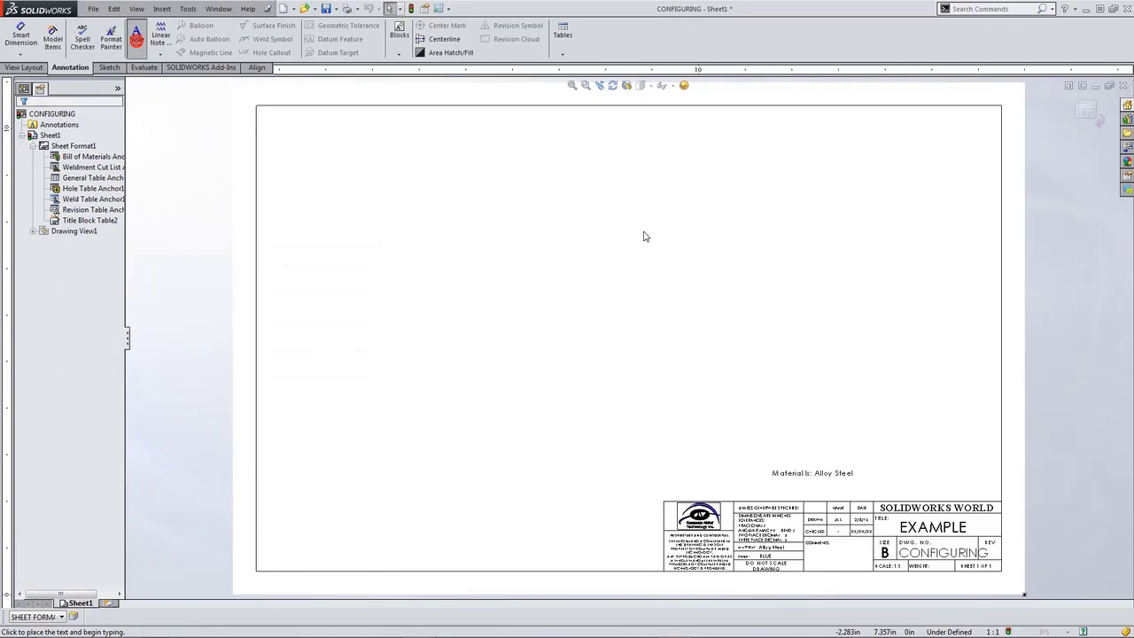
left_click(855, 139)
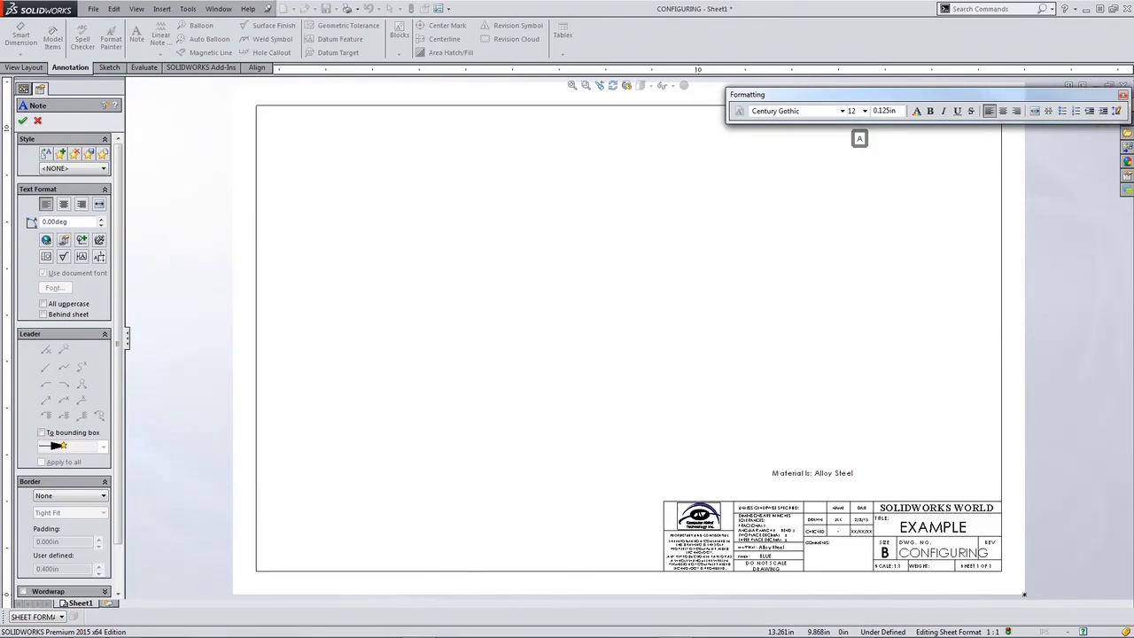
left_click(856, 197)
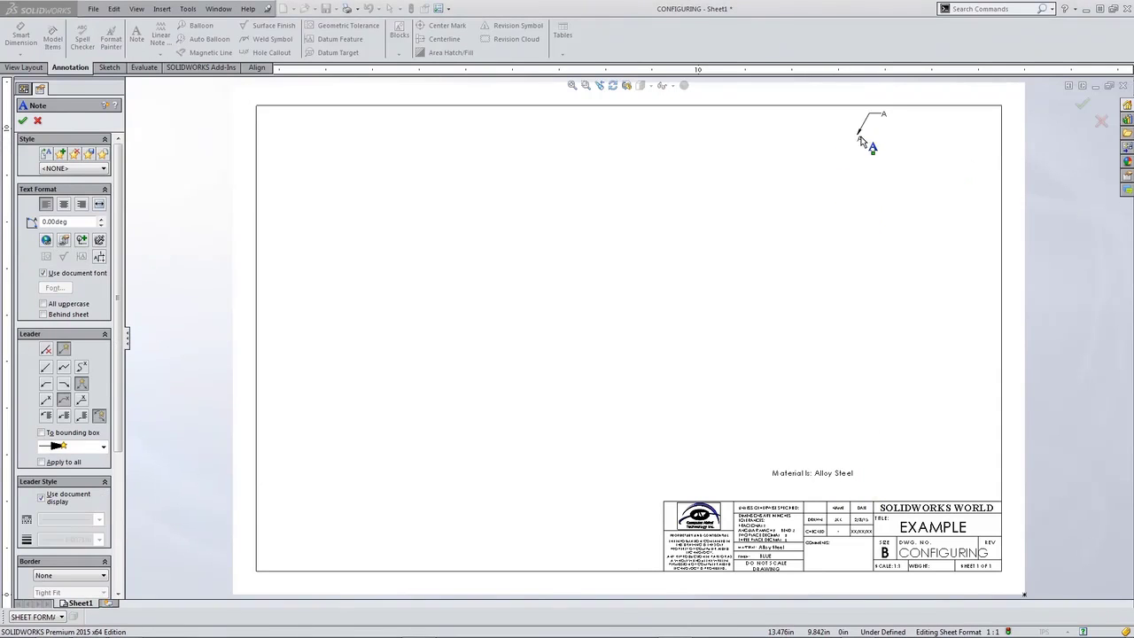
key("Escape")
- Copy the A note to three more spots along the upper border and two spots along the left border
left_click(862, 139)
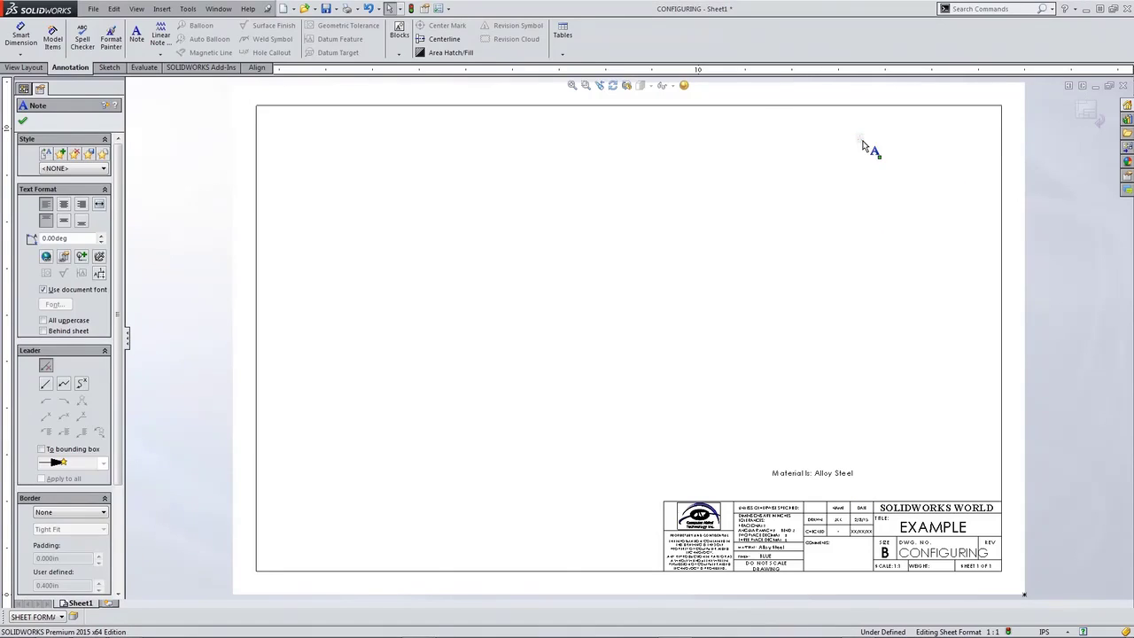
left_click(665, 138)
left_click(514, 146)
left_click(344, 151)
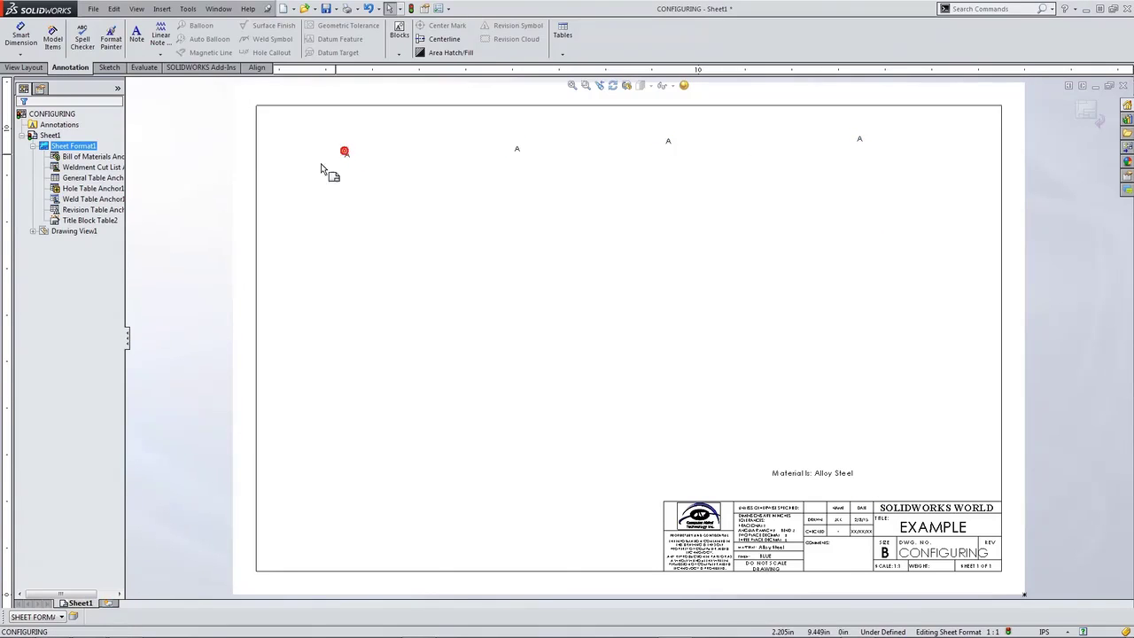
left_click(251, 225)
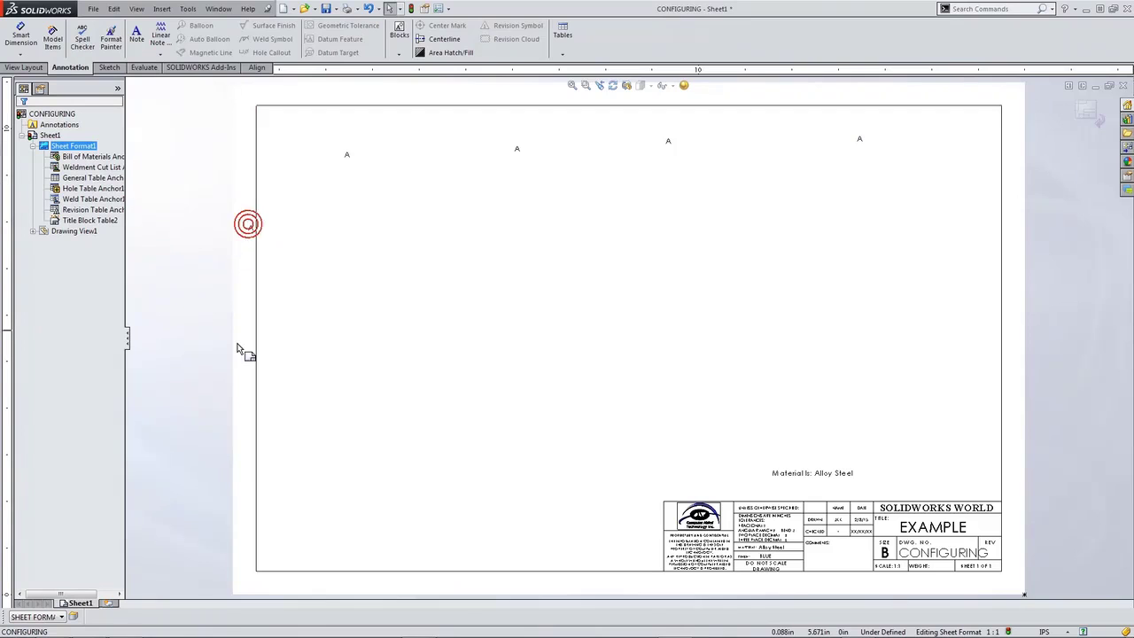
left_click(248, 483)
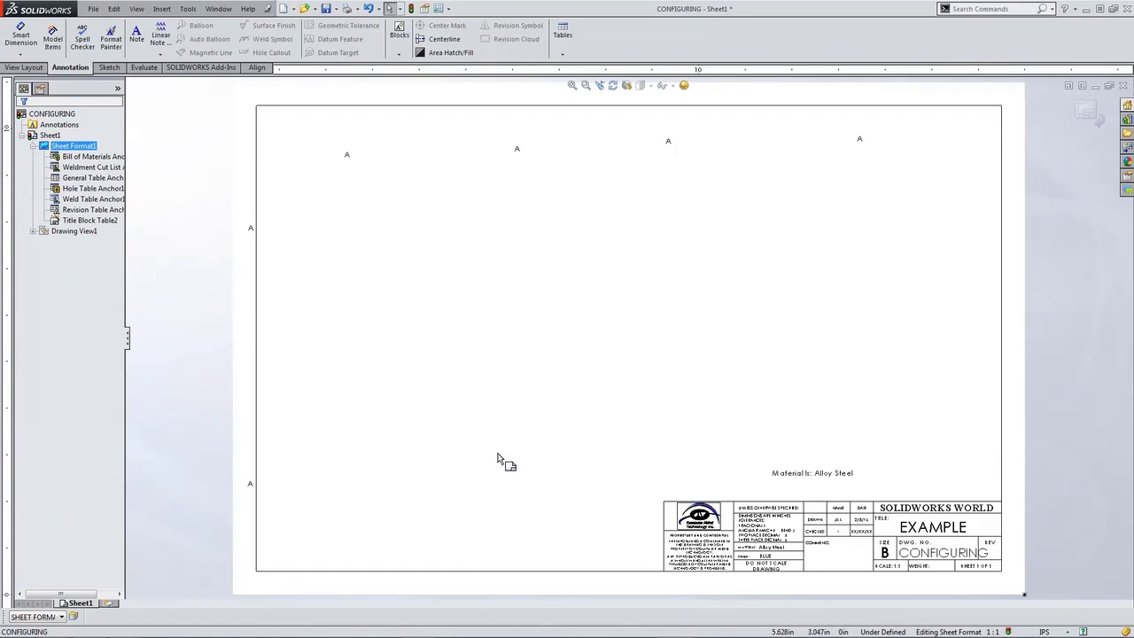
- Place four more copies of the A note below the lower border and two beside the right border
left_click(379, 585)
left_click(528, 582)
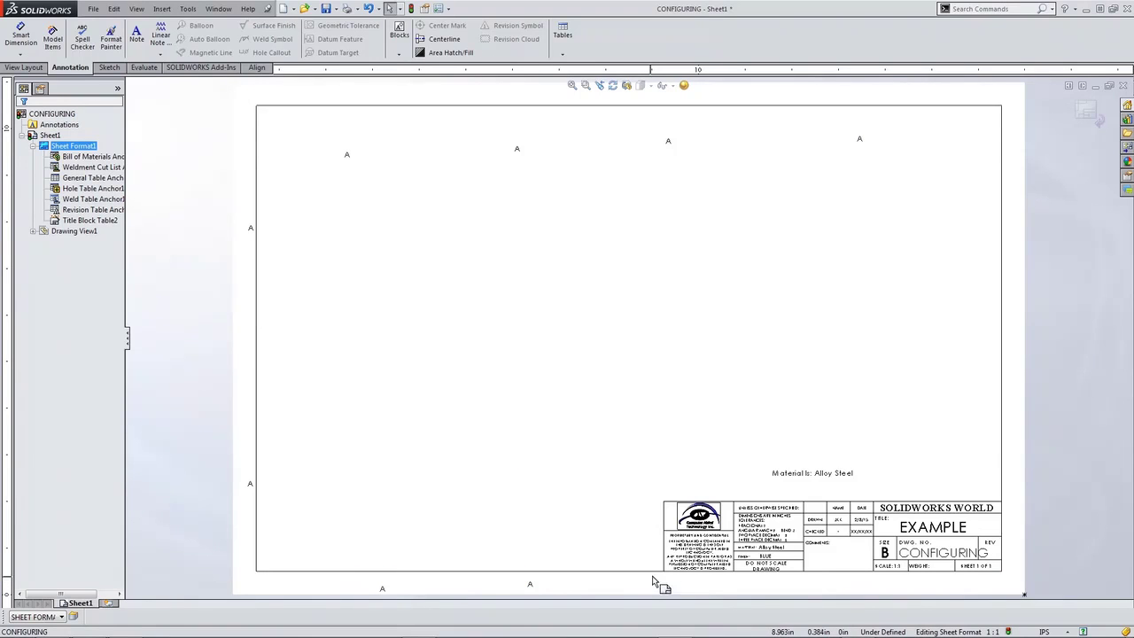
left_click(677, 578)
left_click(894, 582)
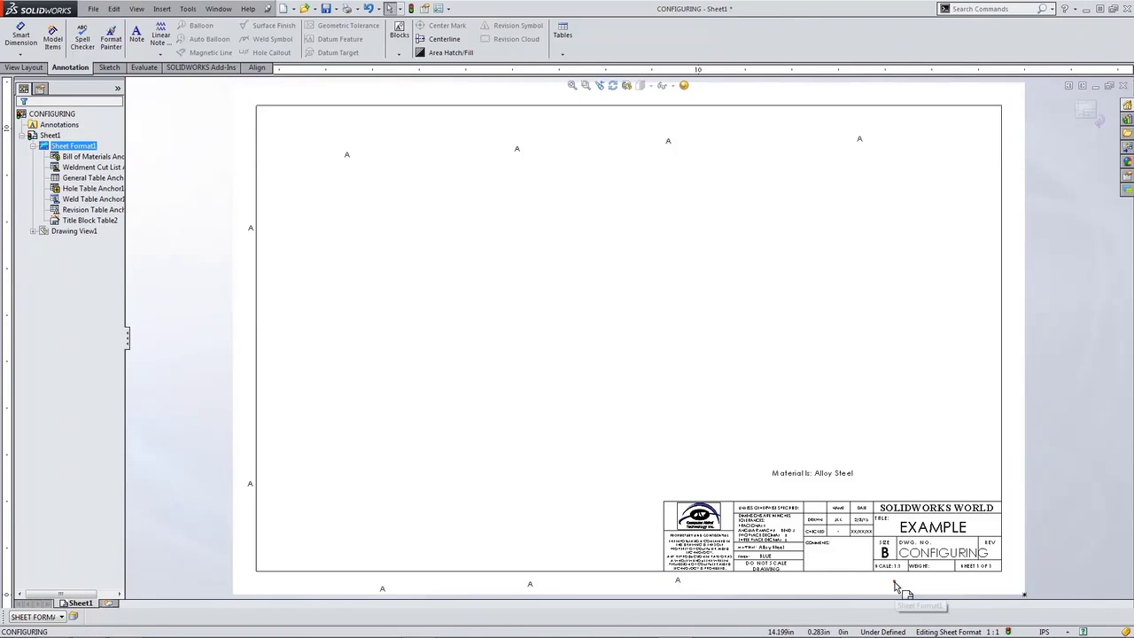
left_click(1015, 449)
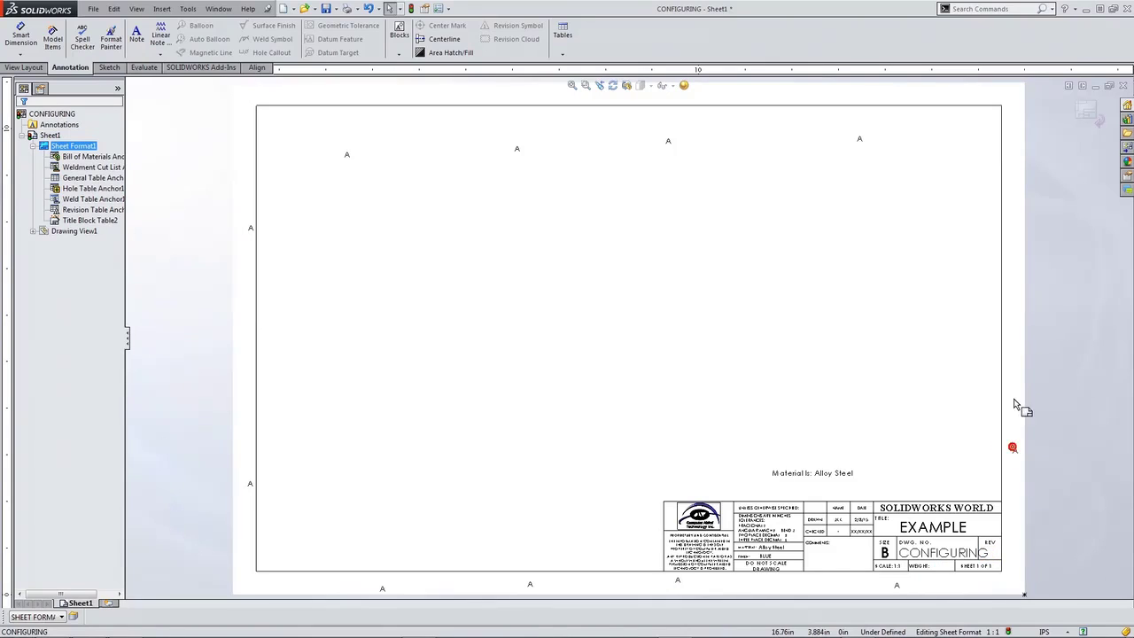
left_click(1010, 234)
- In the Zone Tag Editor, assign the four upper and four lower A notes as column zone identifiers
right_click(704, 195)
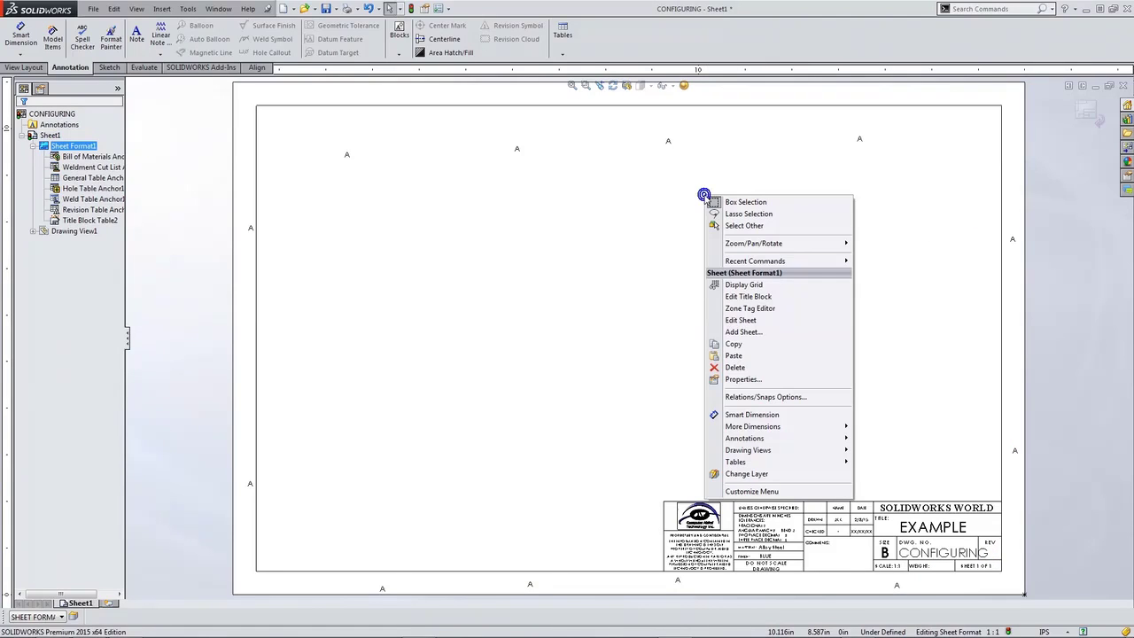
left_click(744, 307)
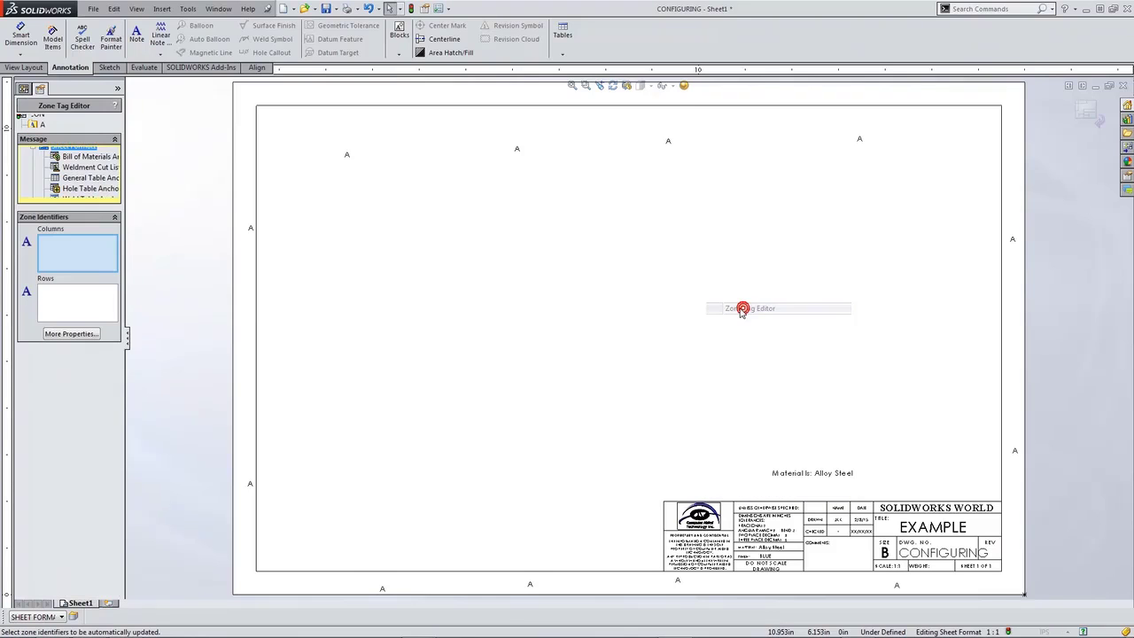
left_click(859, 140)
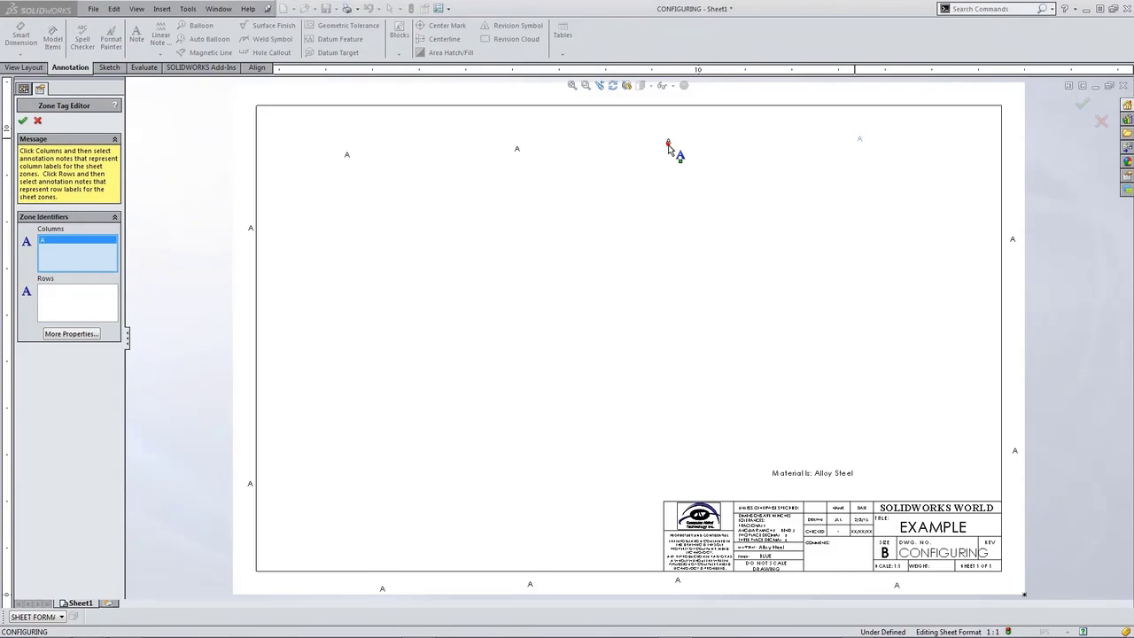
left_click(669, 145)
left_click(515, 151)
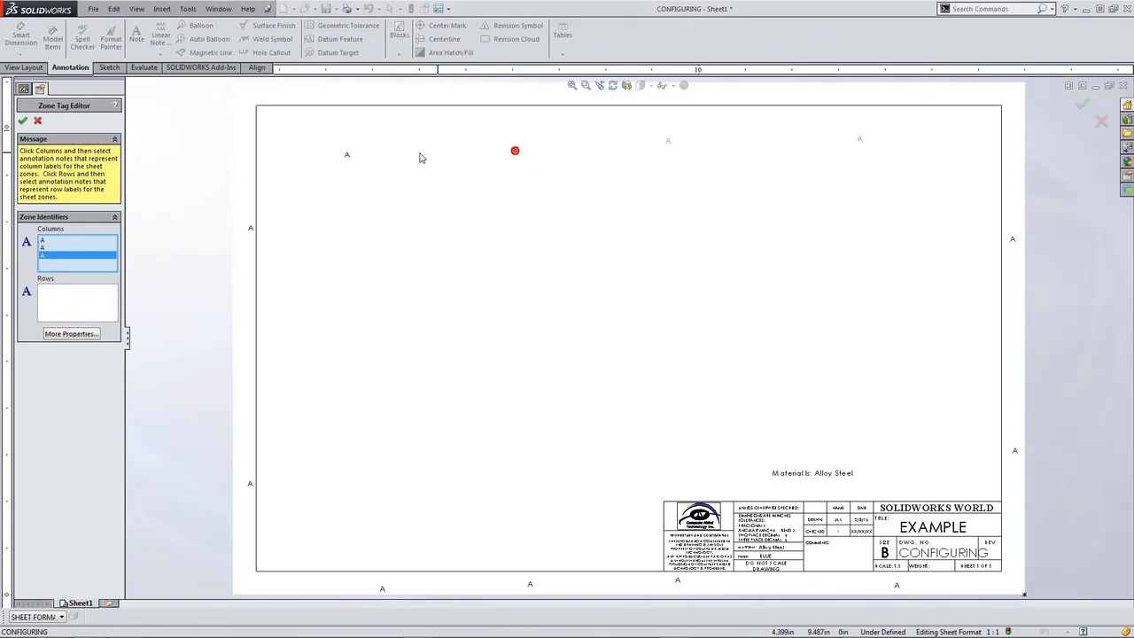
left_click(346, 155)
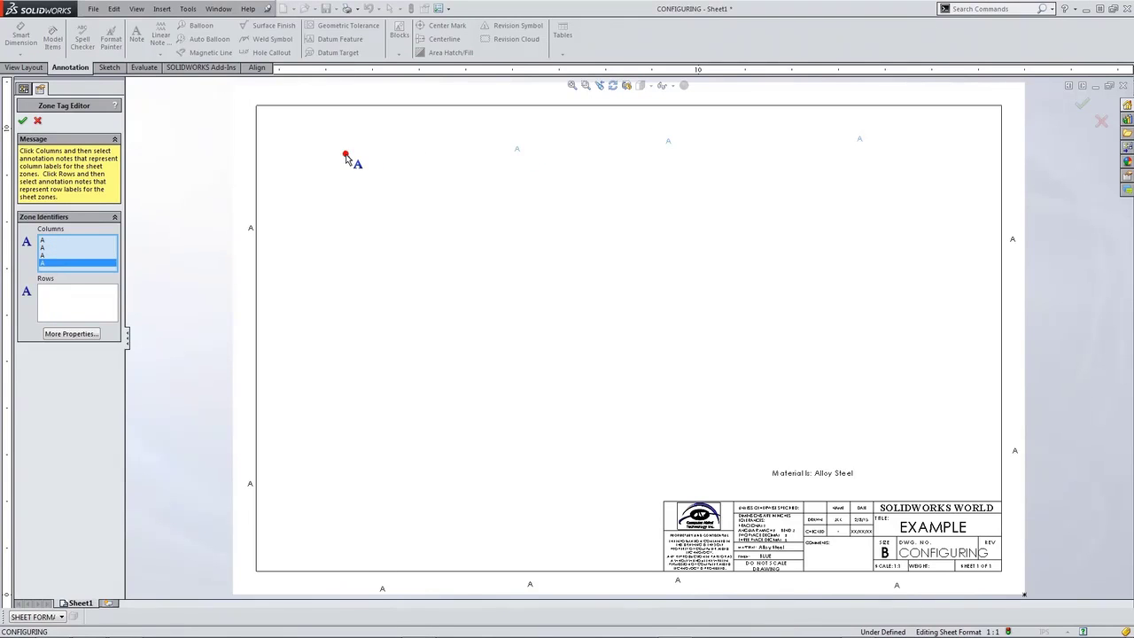
left_click(382, 589)
left_click(530, 587)
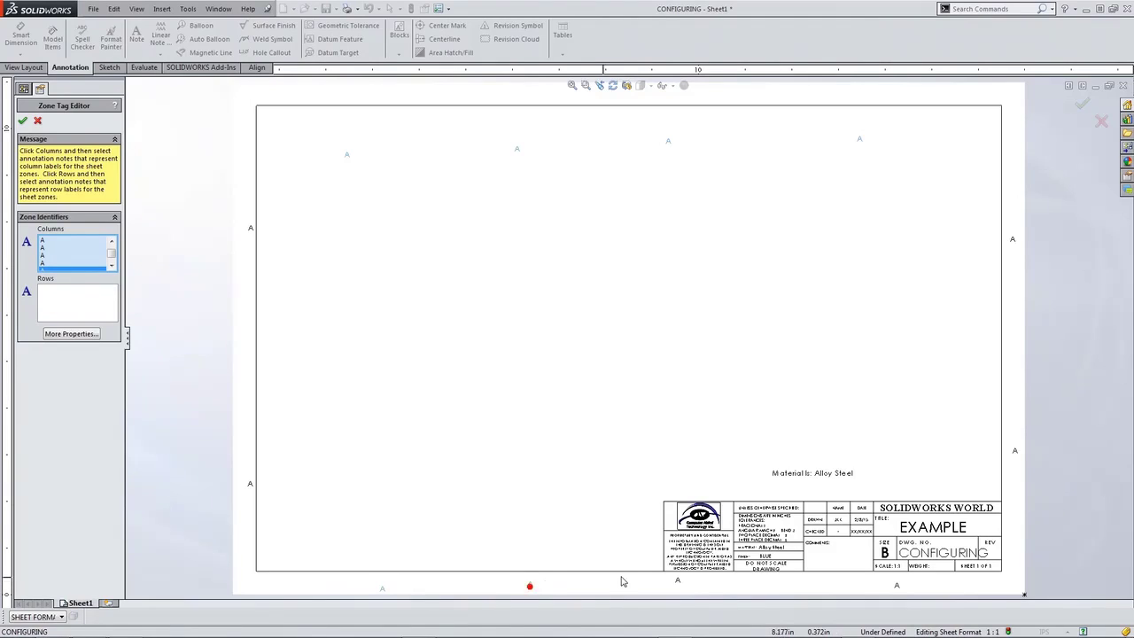
left_click(678, 581)
left_click(898, 585)
- Assign the two left and two right A notes as row zone identifiers and apply the zone tags
left_click(64, 299)
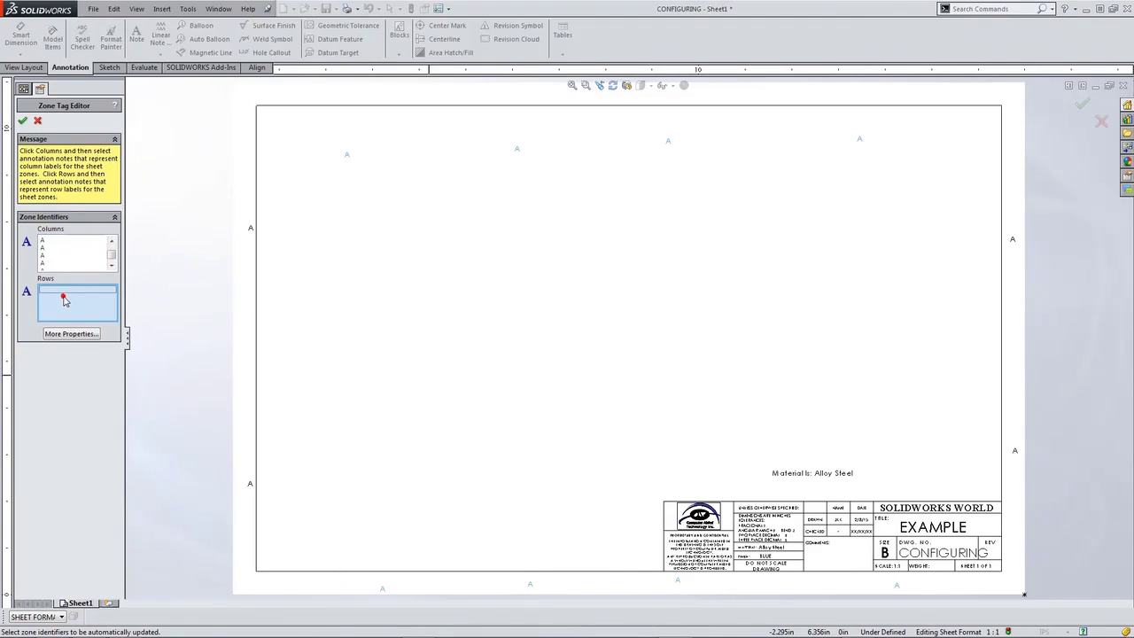
left_click(251, 229)
left_click(251, 485)
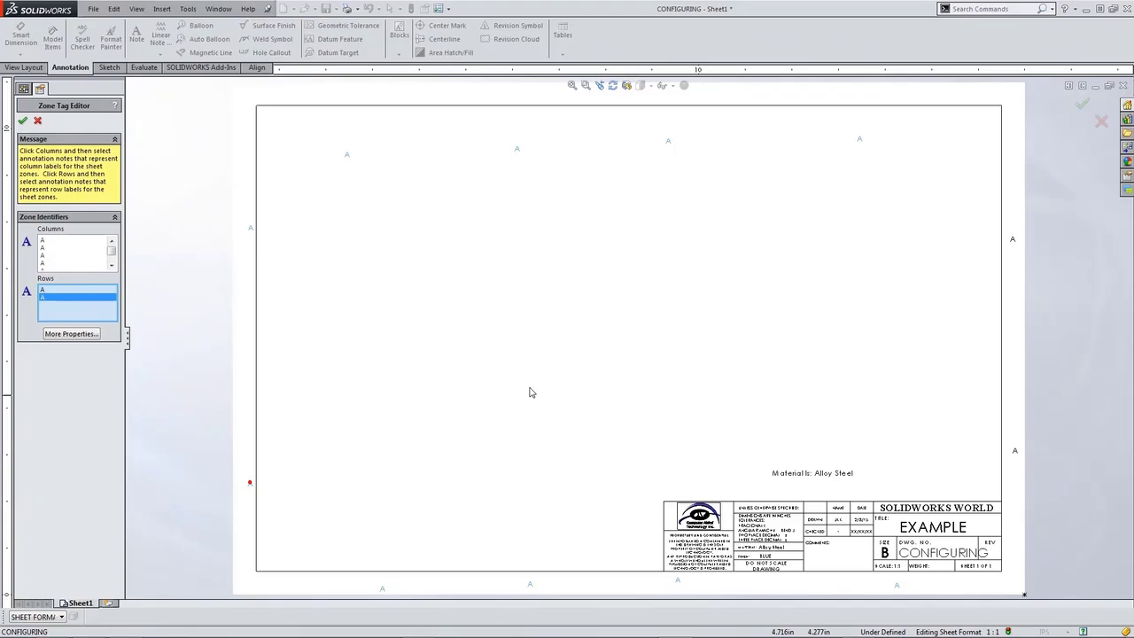
left_click(1013, 244)
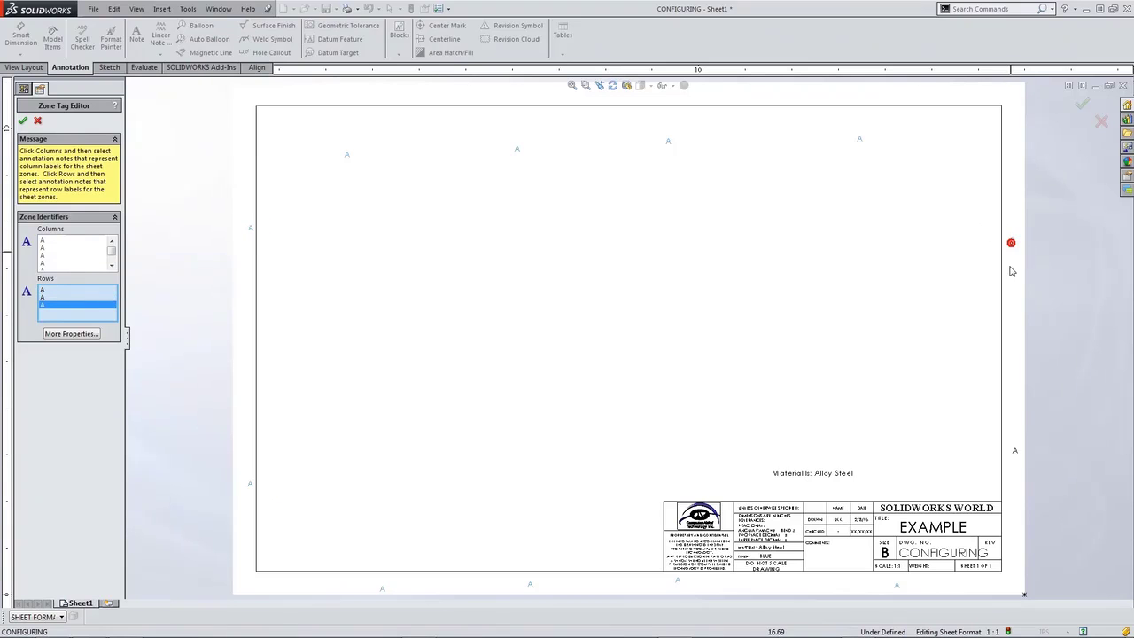
left_click(1015, 455)
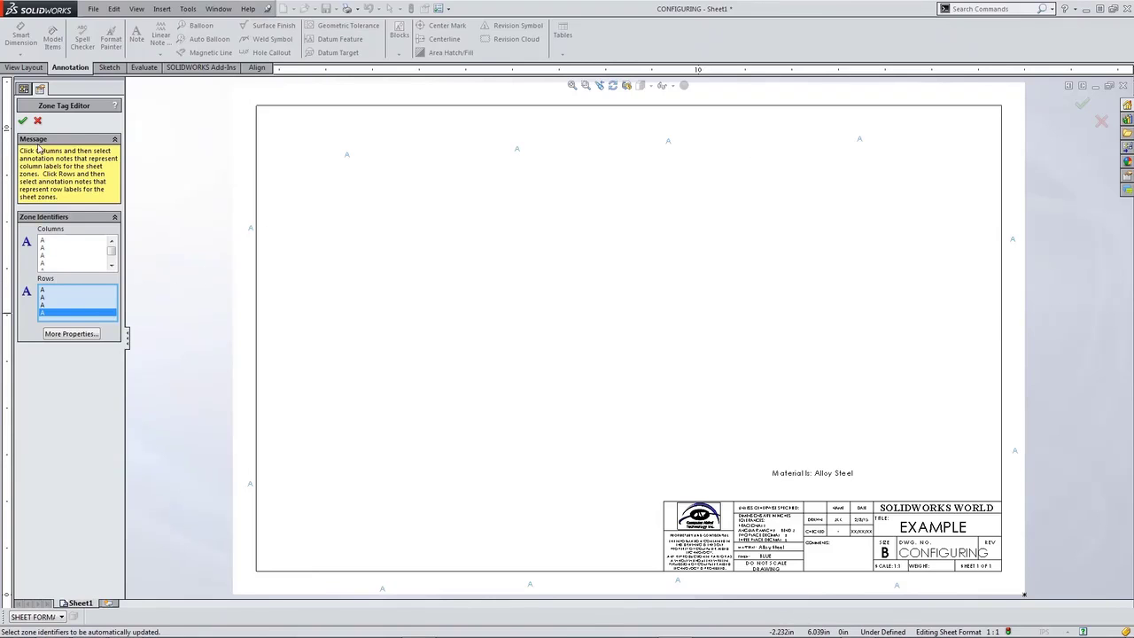
left_click(23, 120)
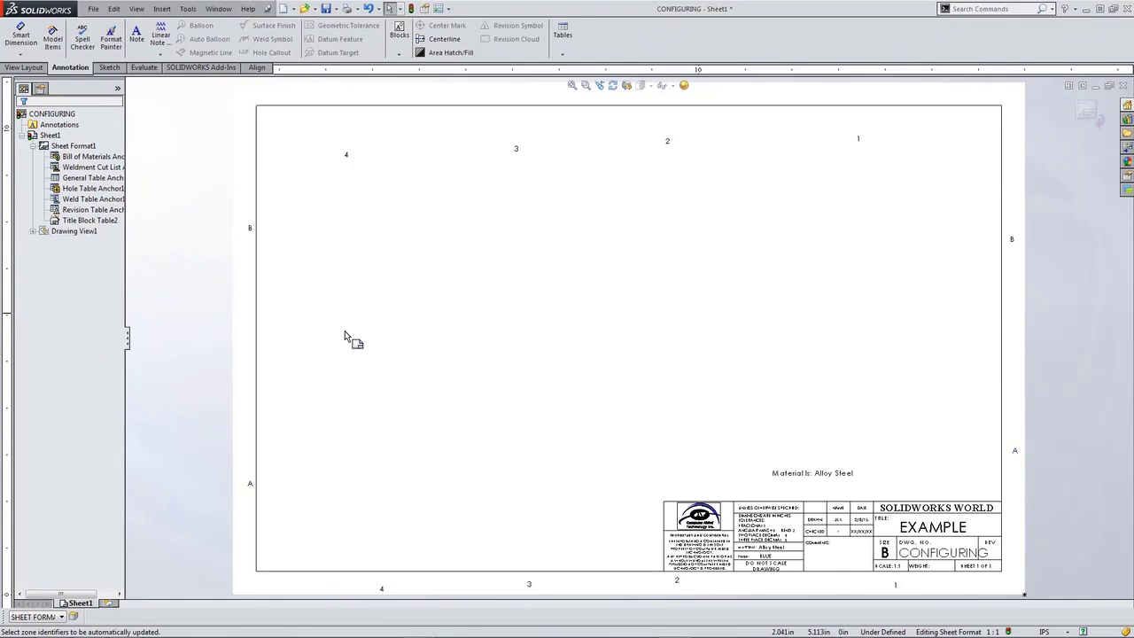
- Move the upper 1 zone note above the border and reposition the two B zone notes beside the side borders
left_click(695, 257)
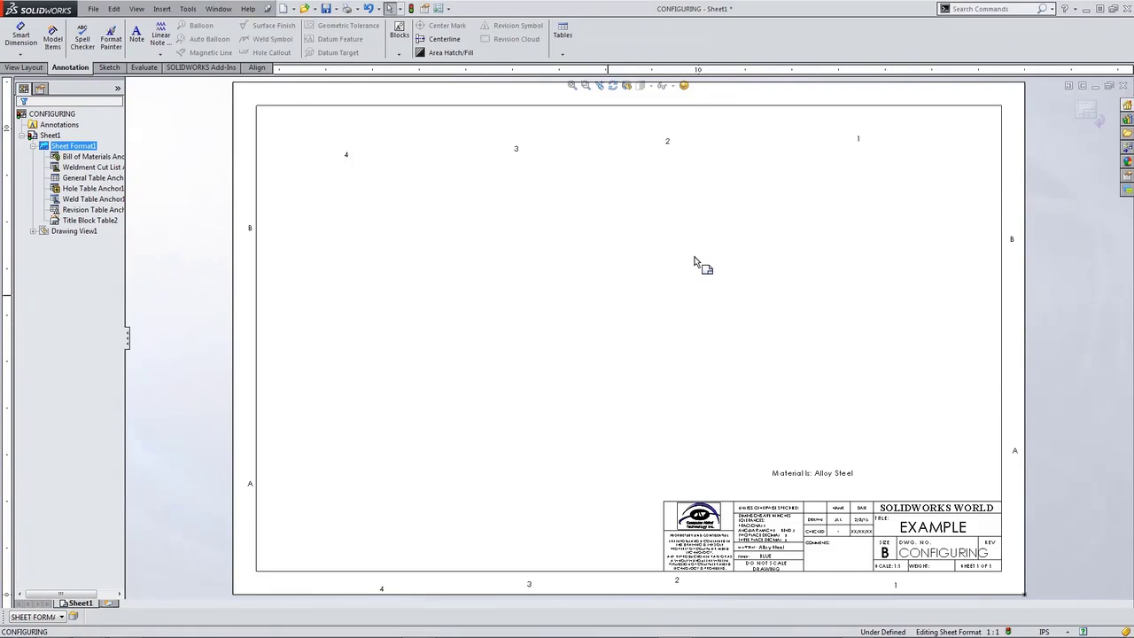
key("Escape")
left_click_drag(866, 144, 886, 104)
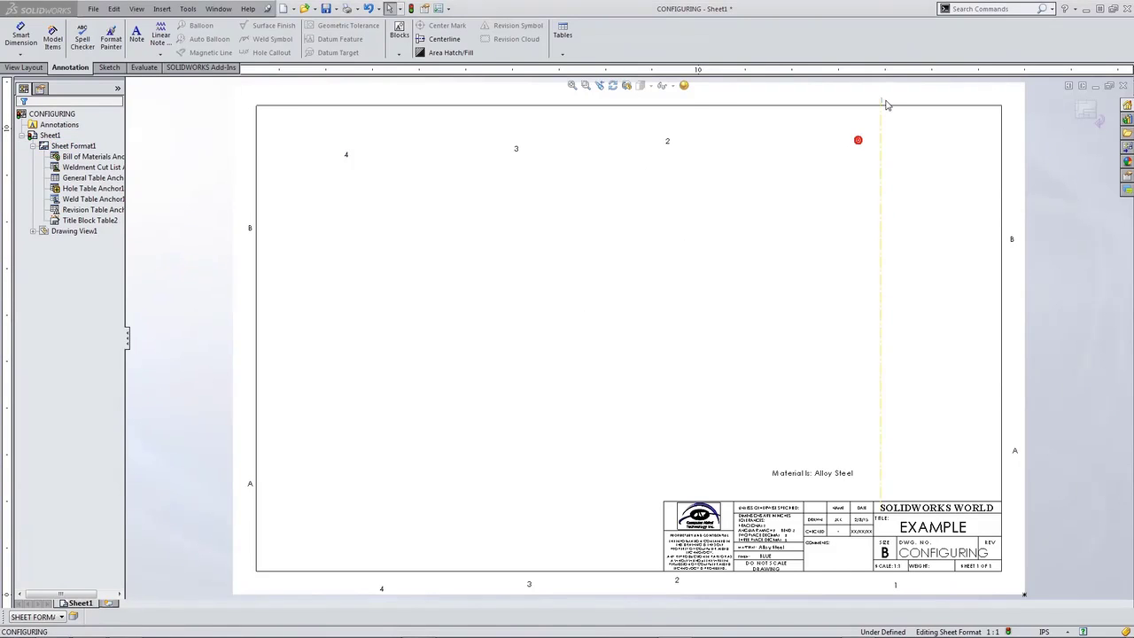
key("n")
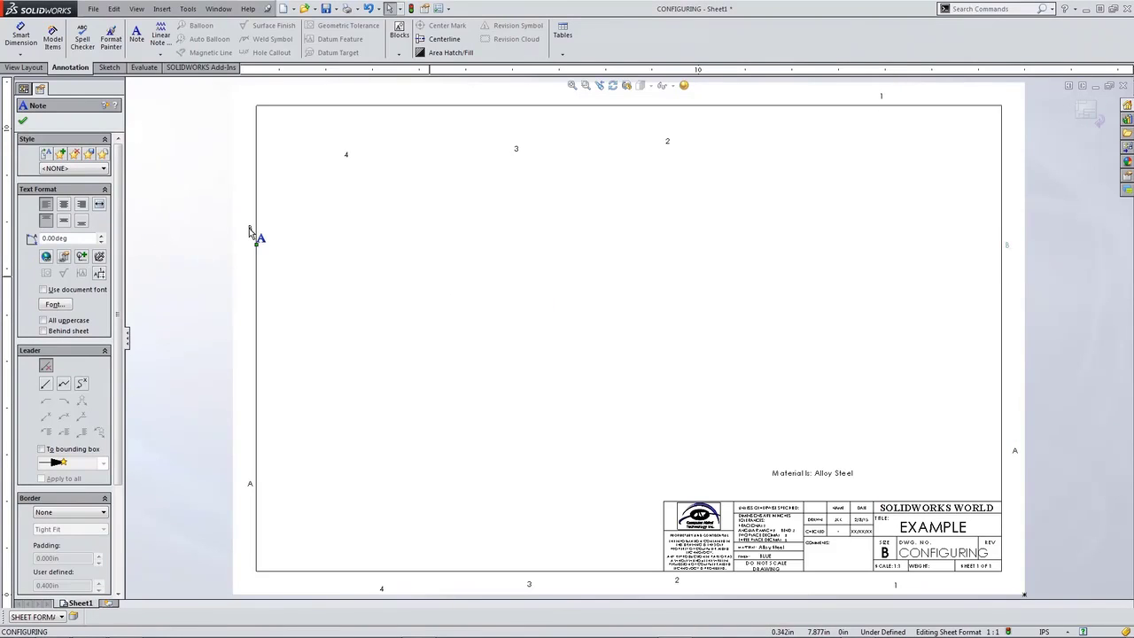
right_click(323, 245)
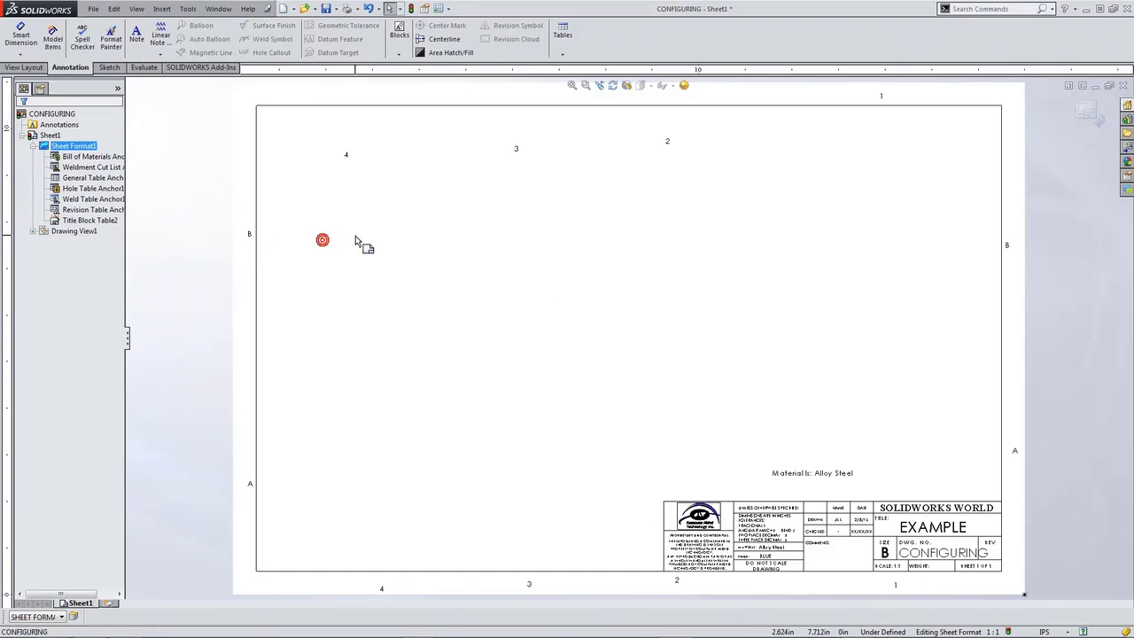
- Customize the CommandManager by adding an Align tab and accept the change
right_click(215, 68)
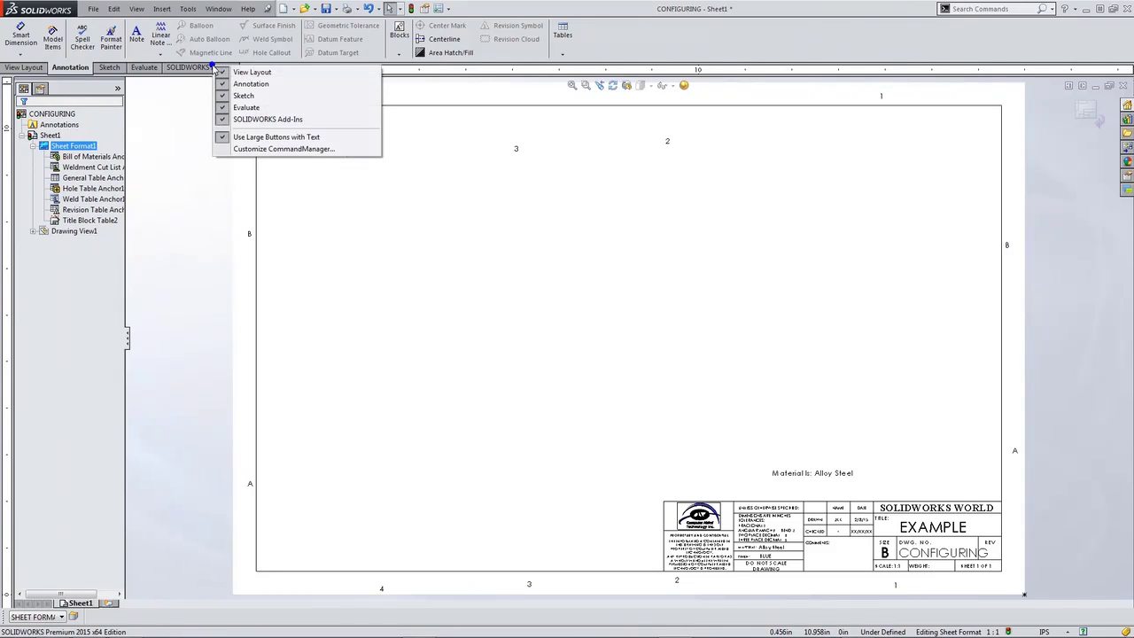
left_click(245, 150)
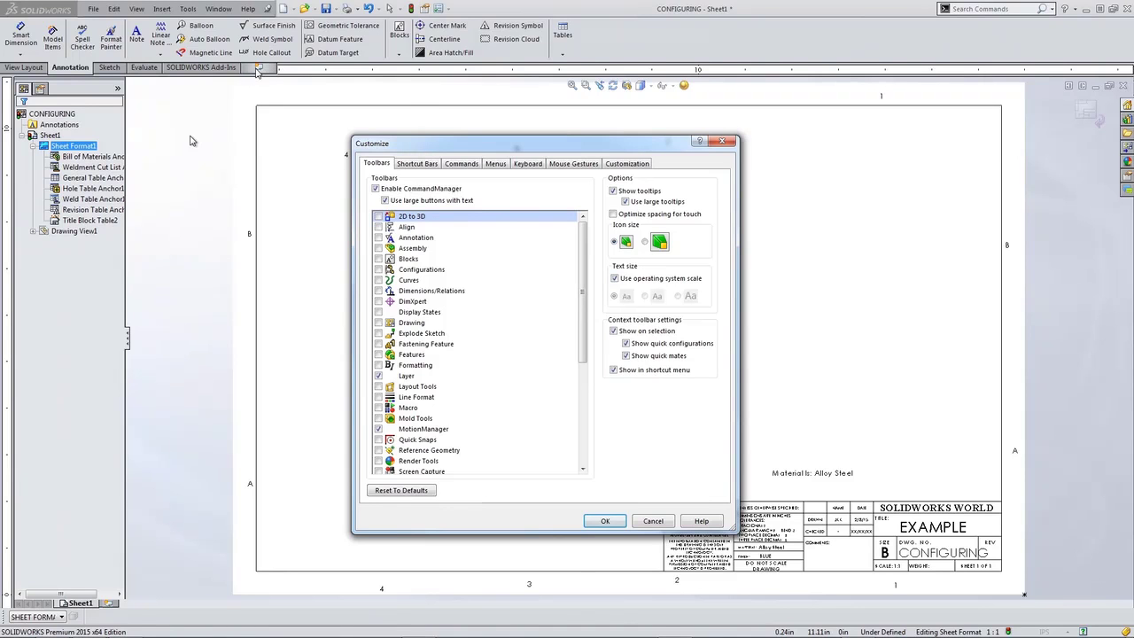
right_click(257, 70)
left_click(287, 76)
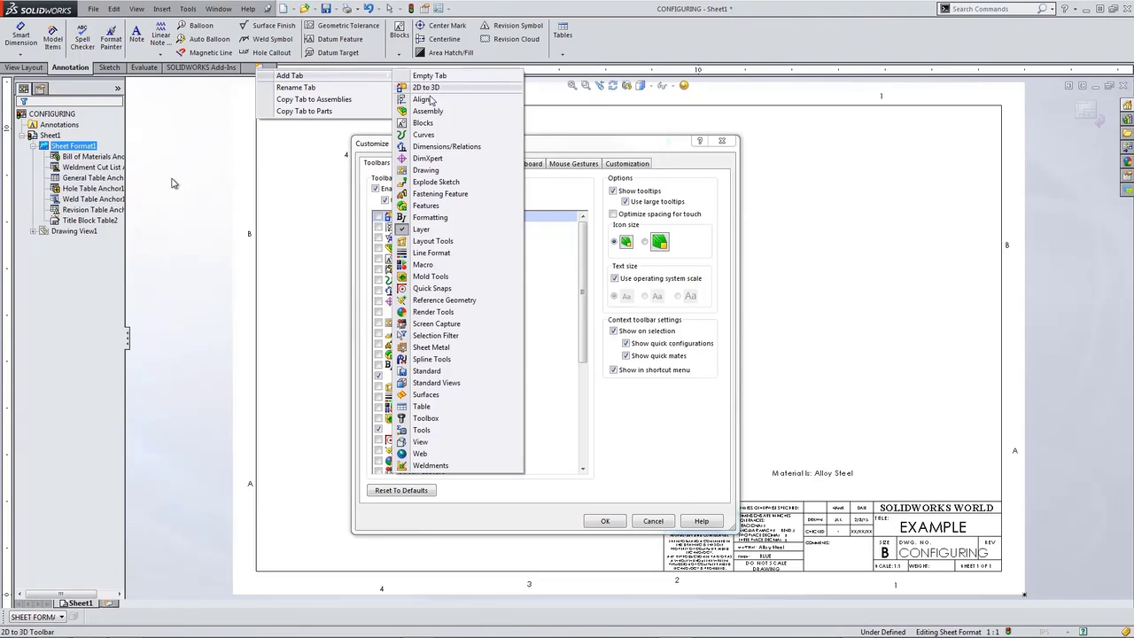
left_click(426, 99)
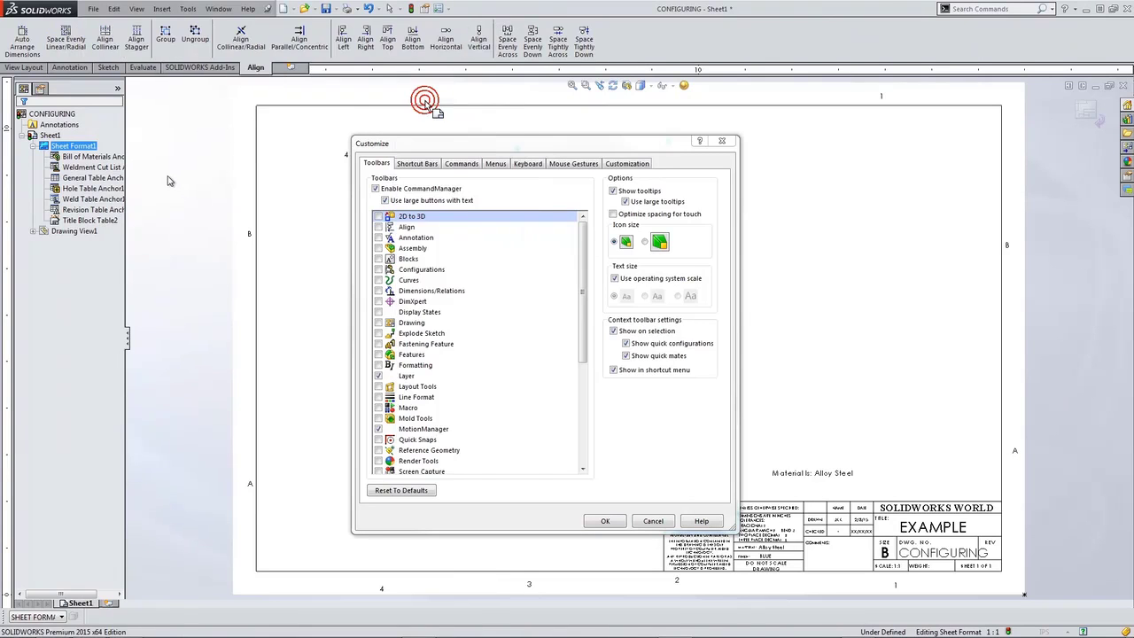
left_click(605, 521)
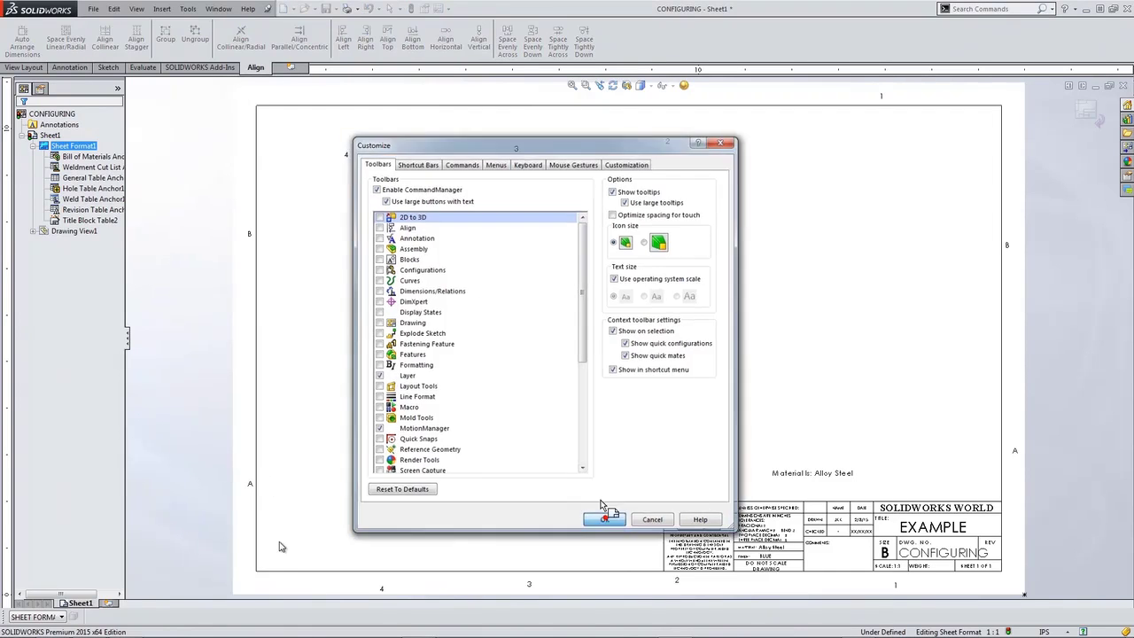
- Align the upper 2, 3 and 4 zone notes to the top of the upper 1 note above the border
left_click(882, 97)
left_click(667, 144, "ctrl")
left_click(516, 150, "ctrl")
left_click(347, 153, "ctrl")
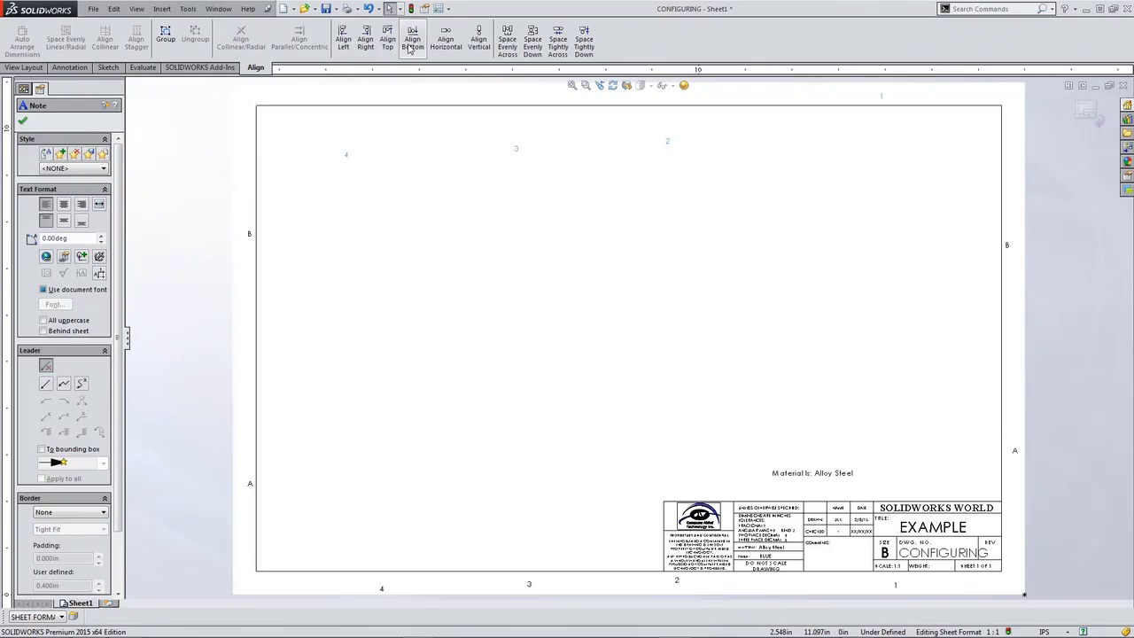
left_click(387, 43)
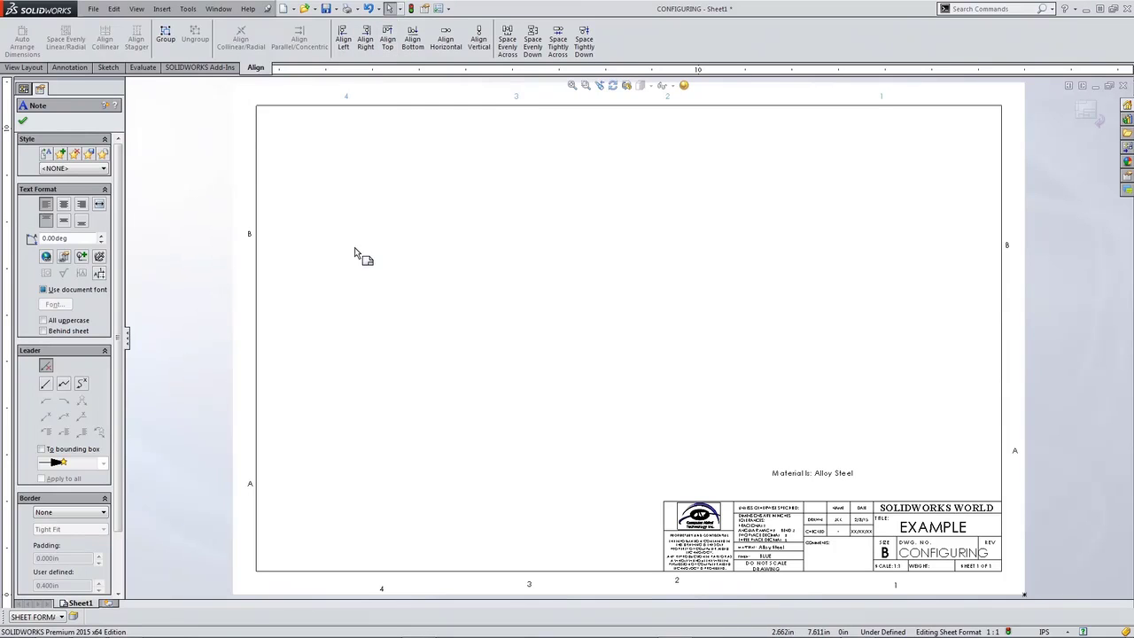
- Left-align the B and A zone notes beside the left border
left_click(249, 234)
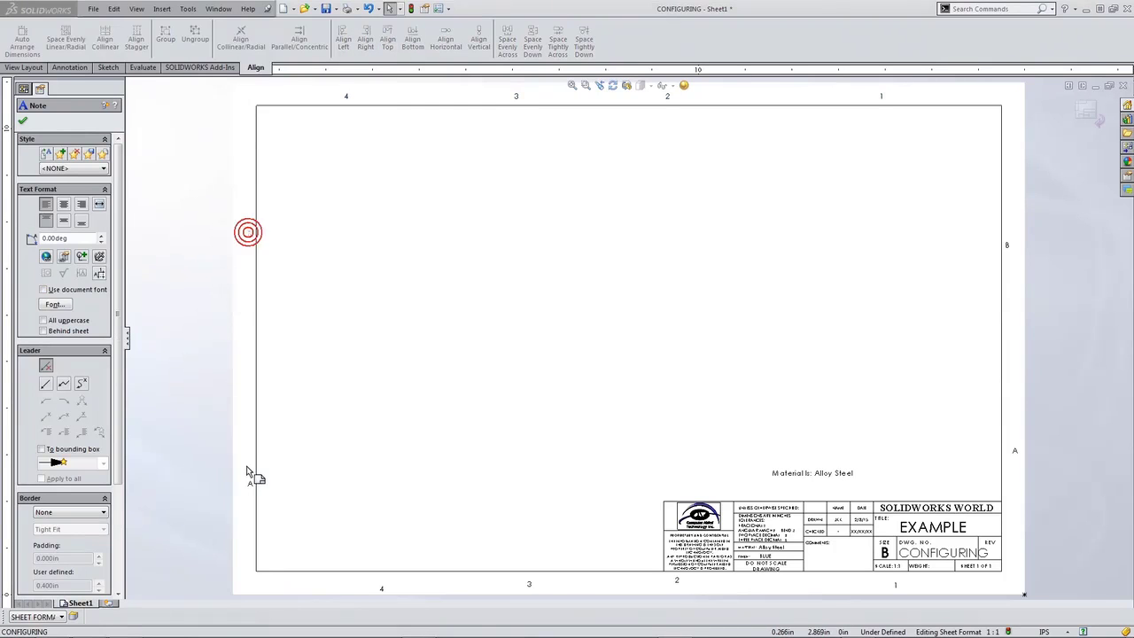
left_click(250, 484, "ctrl")
left_click(344, 41)
left_click(394, 274)
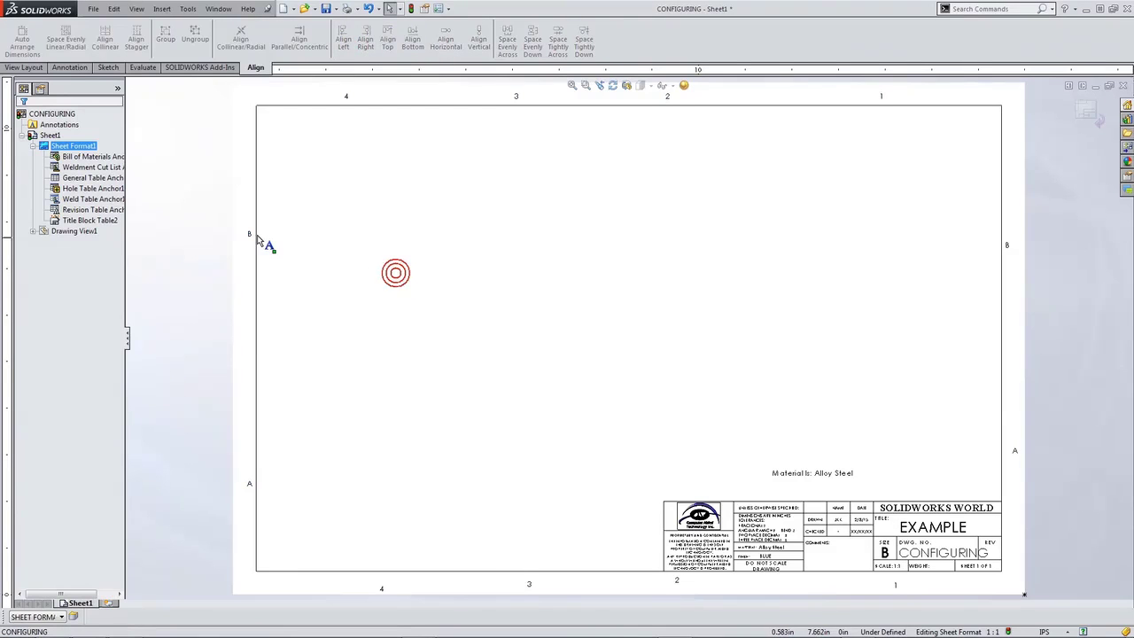
- Top-align the right border's B zone note with the B note beside the left border
left_click(248, 231)
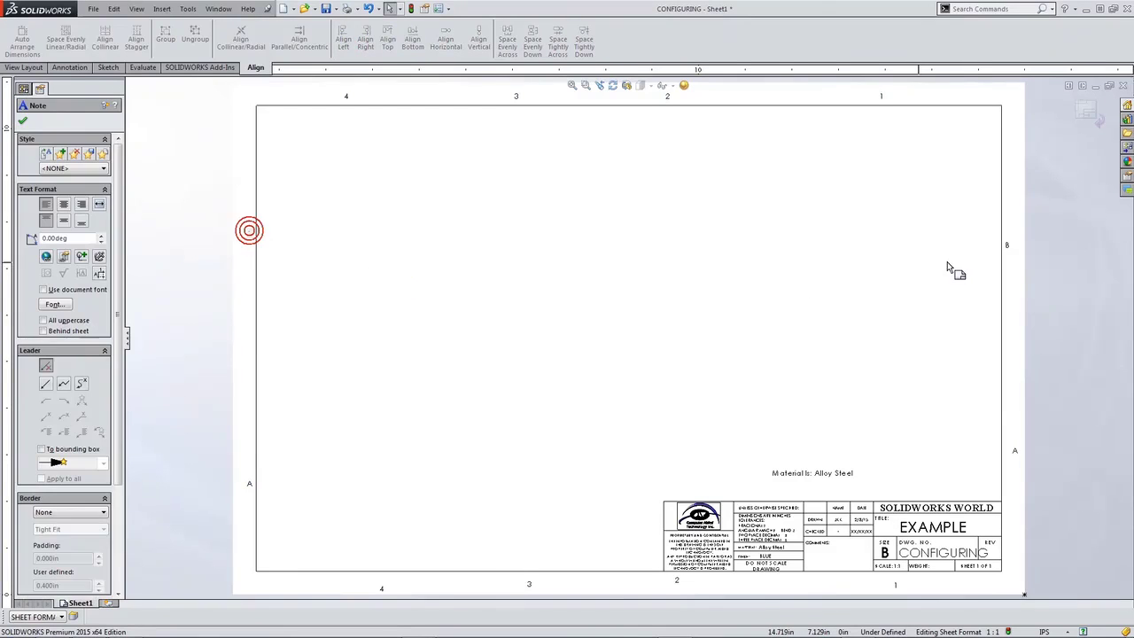
left_click(1008, 246, "ctrl")
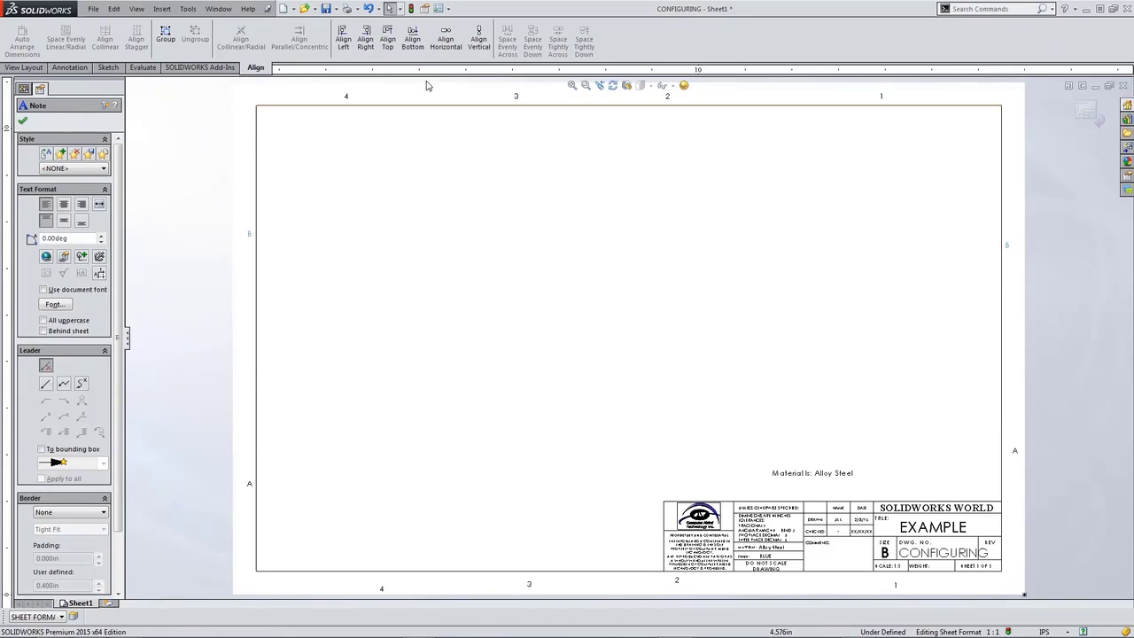
left_click(388, 38)
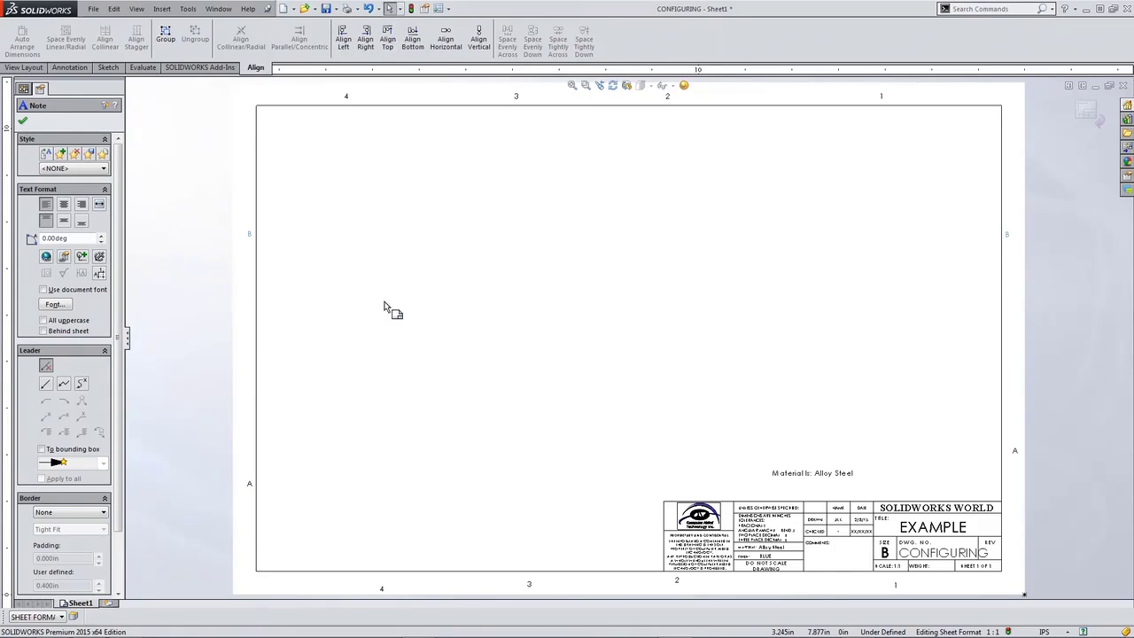
- Top-align the two A zone notes, and left-align the B and A notes beside the right border
left_click(1016, 453)
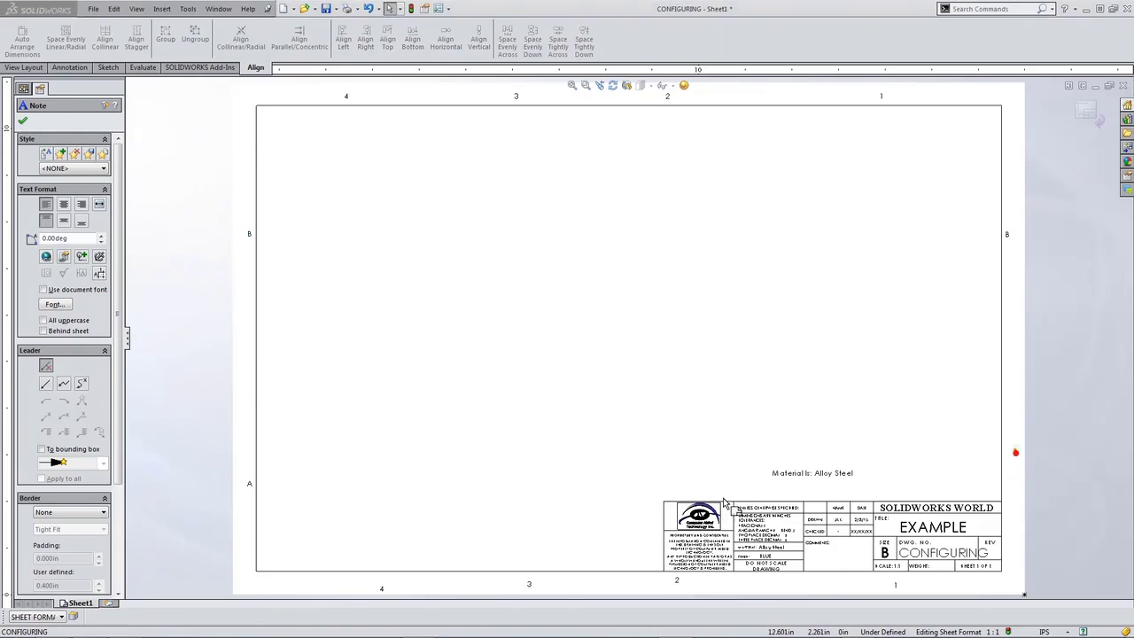
left_click(250, 482, "ctrl")
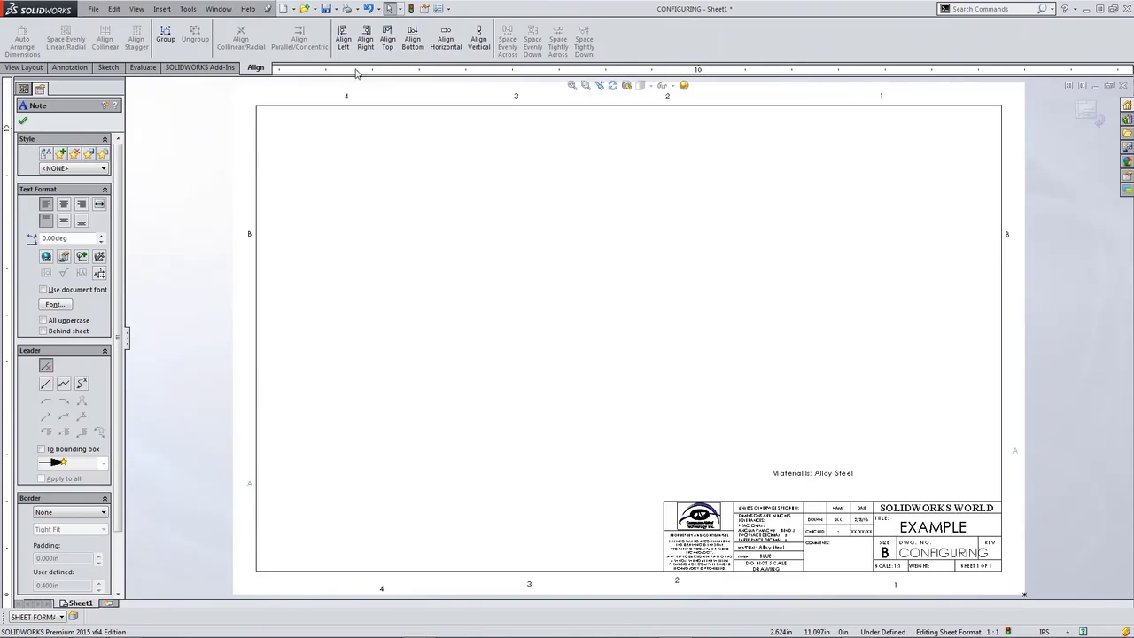
left_click(387, 39)
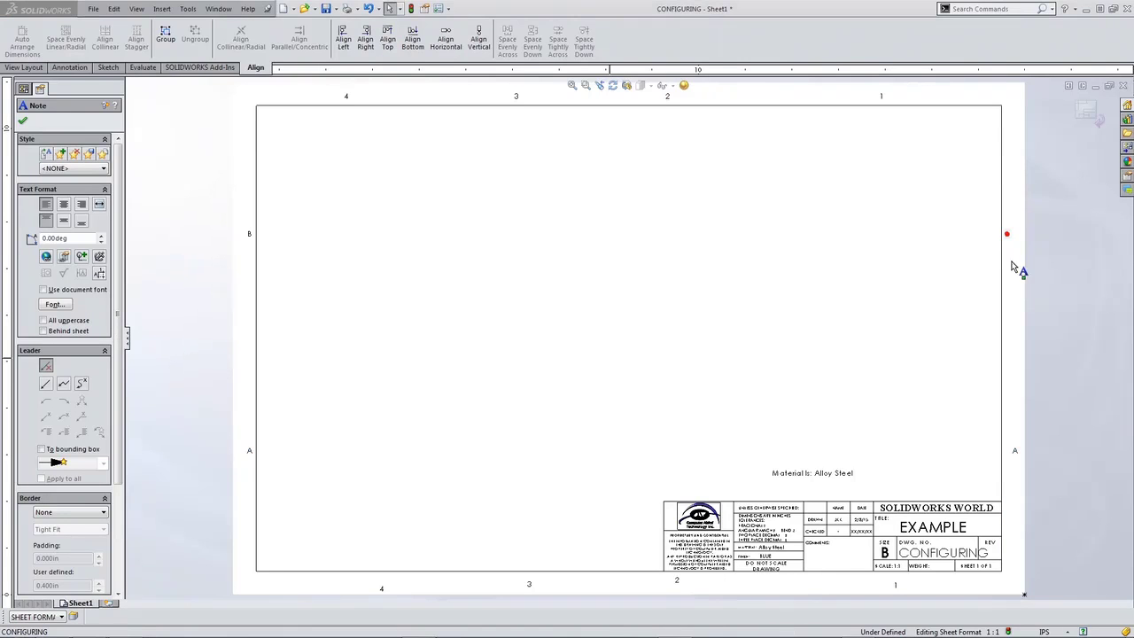
left_click(1016, 455)
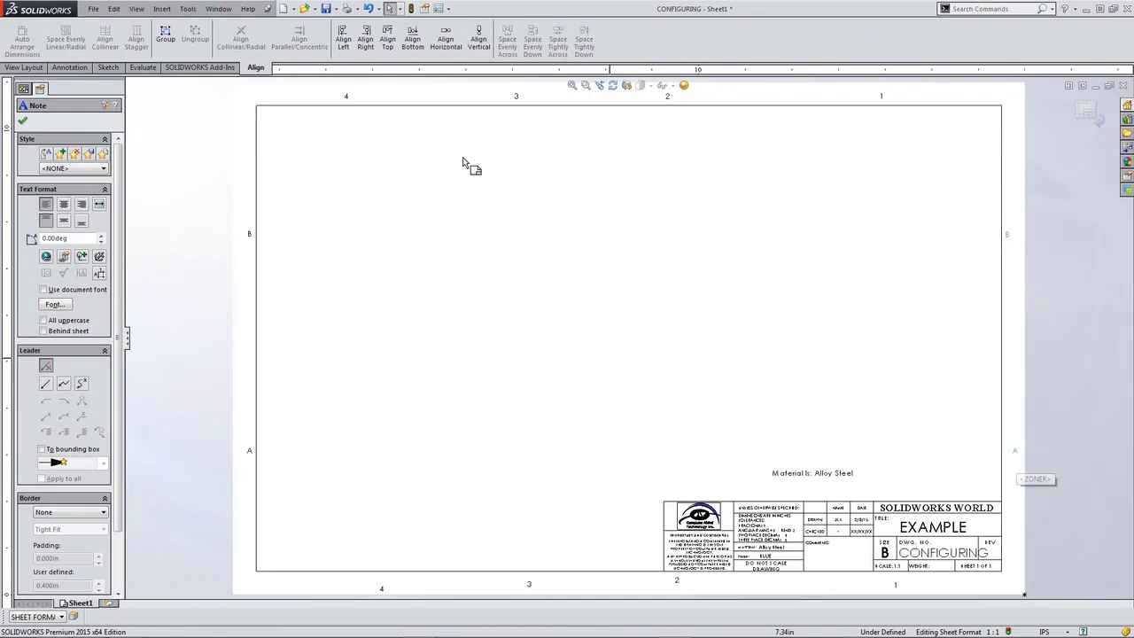
left_click(500, 310)
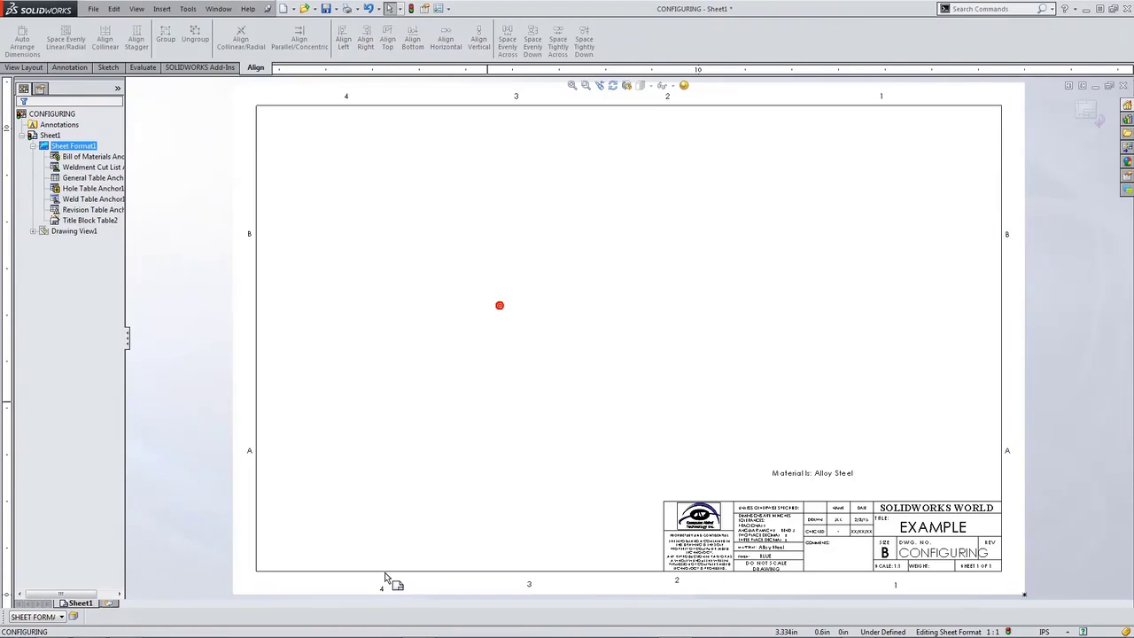
- Top-align the four column zone notes 4, 3, 2 and 1 below the lower border
left_click(380, 589)
left_click(529, 587)
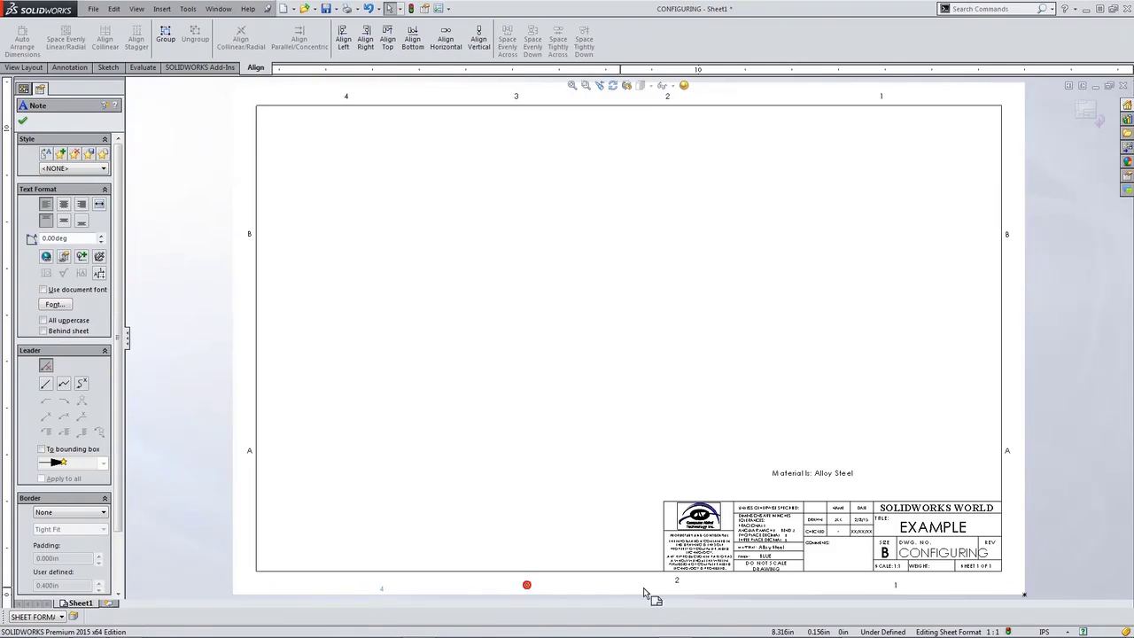
left_click(676, 582)
left_click(894, 589)
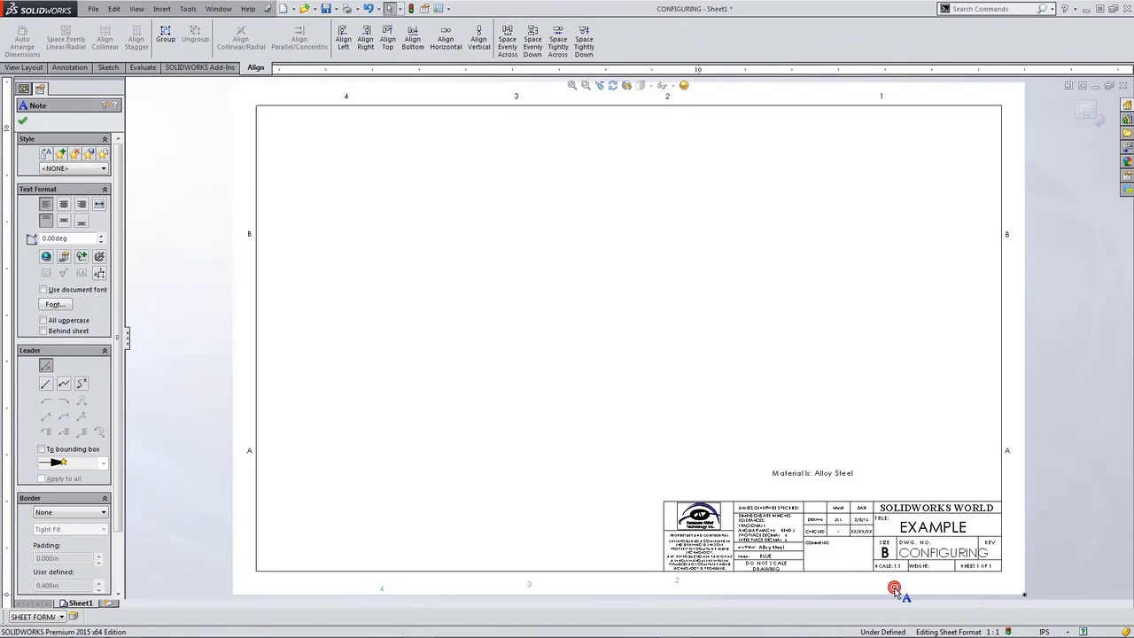
left_click(388, 43)
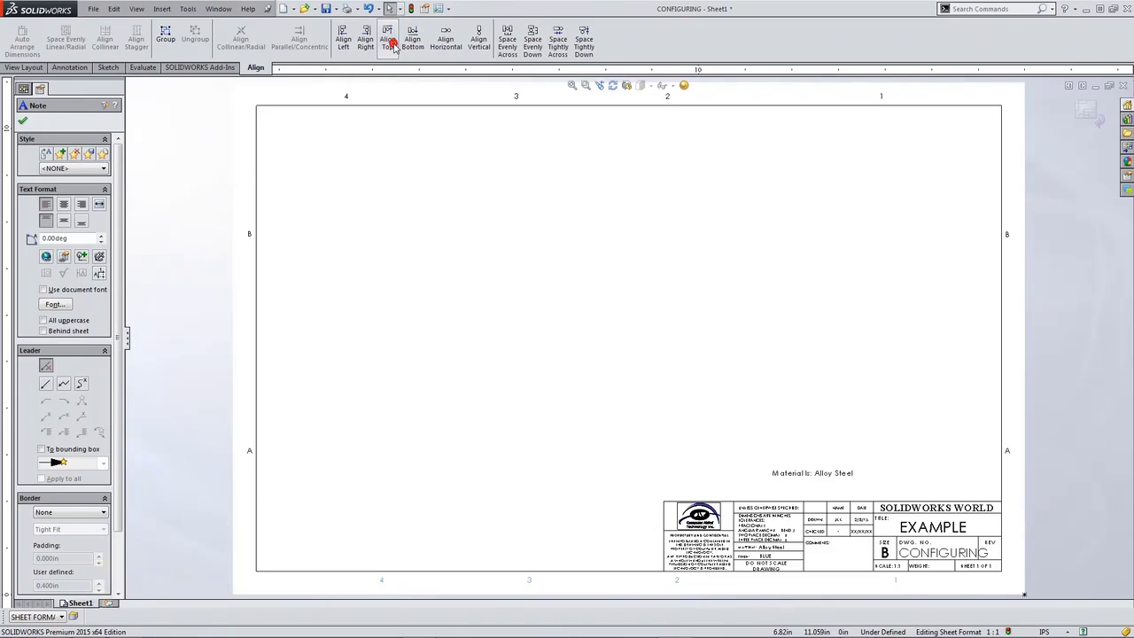
- Left-align the lower 4 and 3 zone notes with their matching notes above the upper border
left_click(347, 96)
left_click(383, 583, "ctrl")
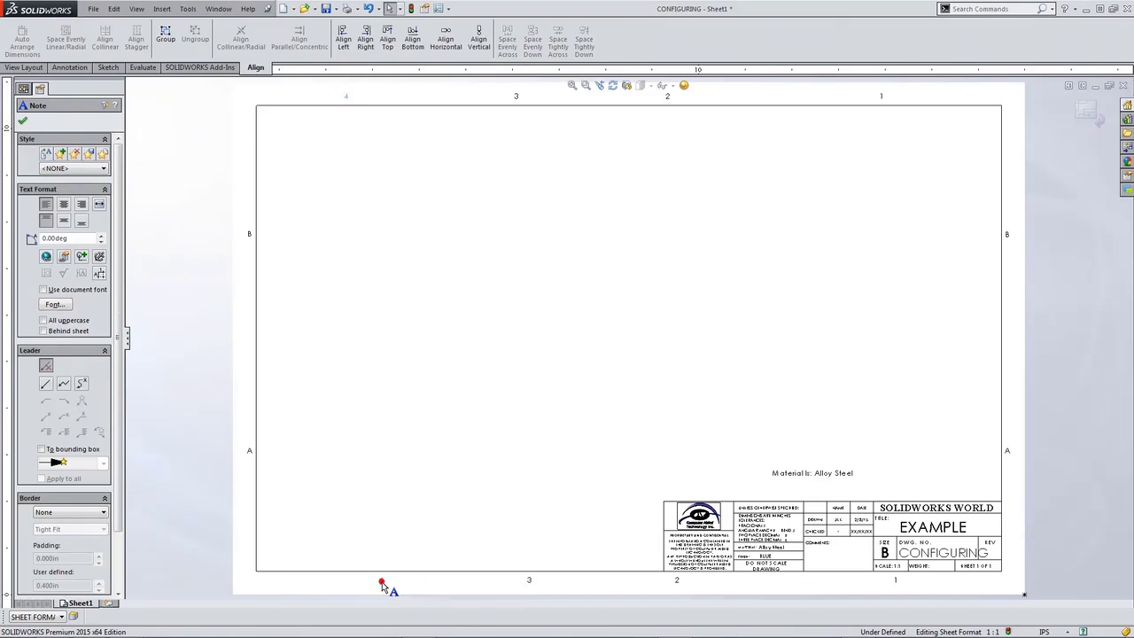
left_click(343, 43)
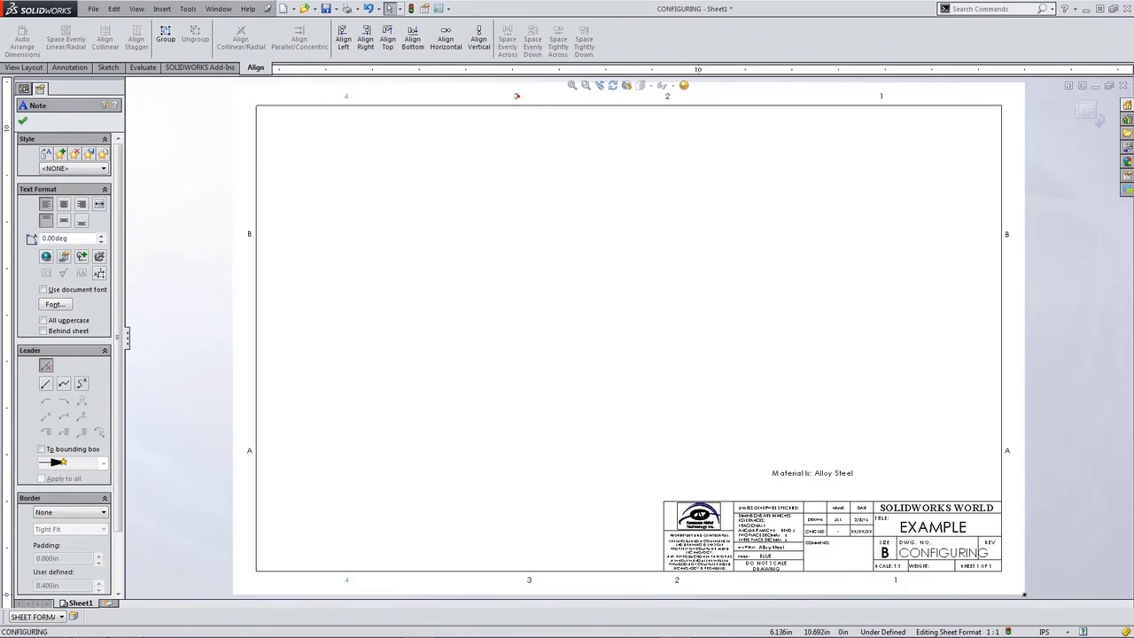
left_click(517, 94)
left_click(529, 581, "ctrl")
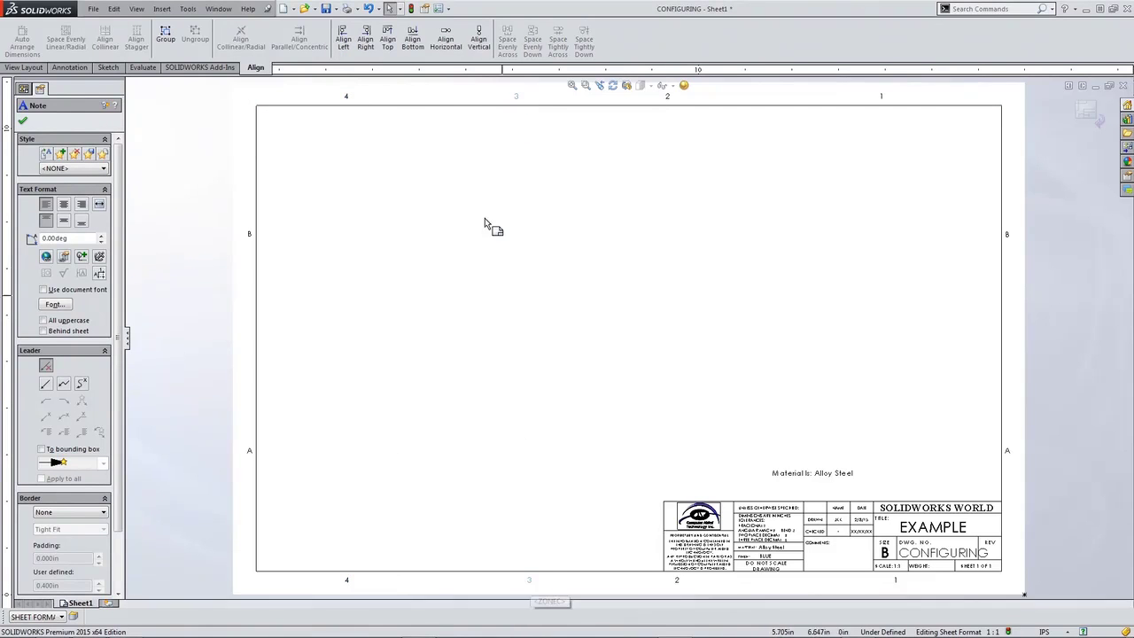
left_click(343, 39)
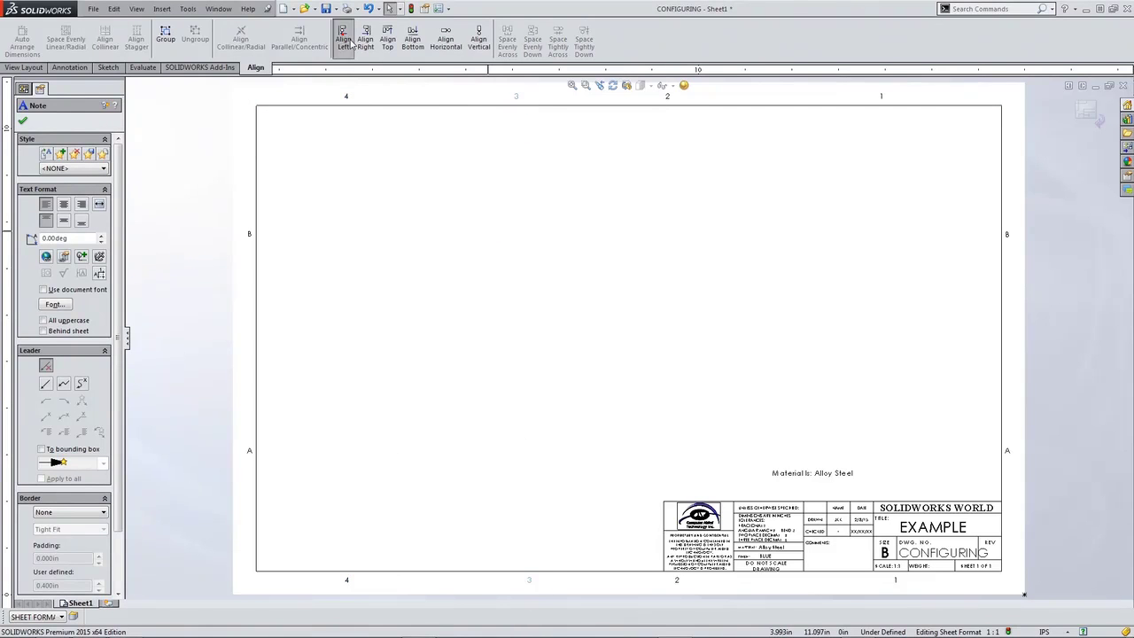
- Left-align the lower 2 and 1 zone notes with their matching notes above the upper border
left_click(668, 98)
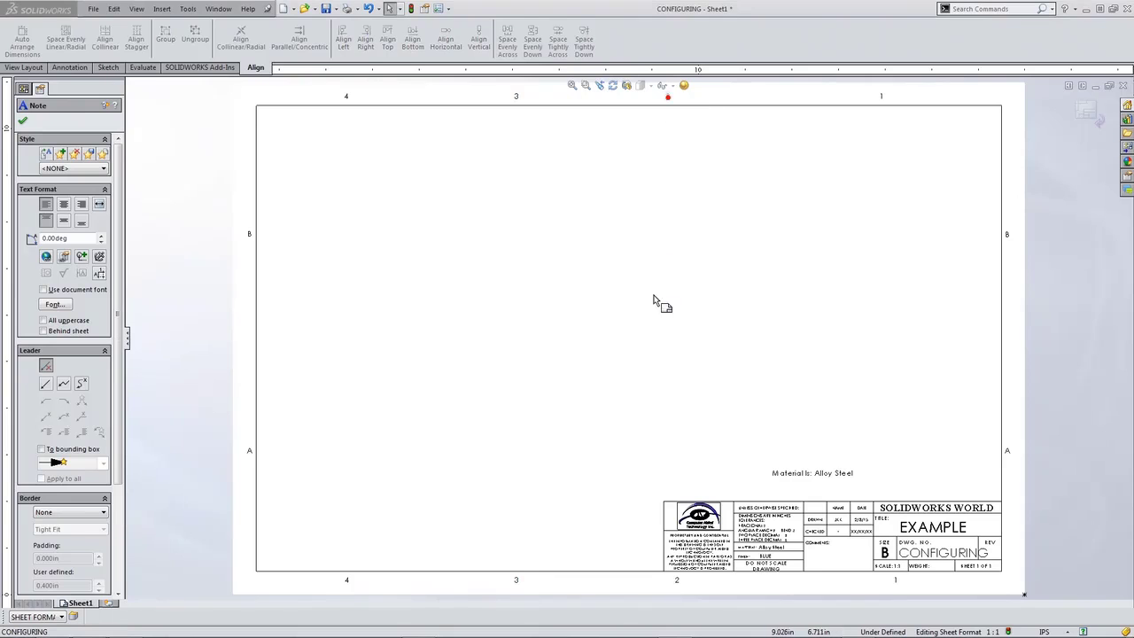
left_click(677, 583, "ctrl")
left_click(347, 47)
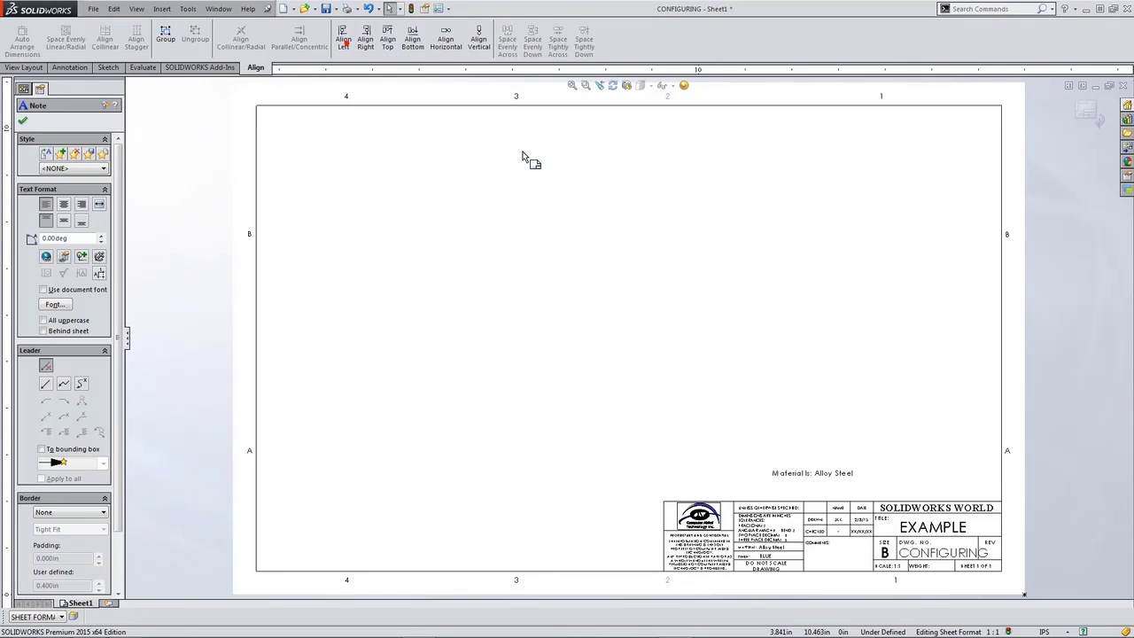
left_click(882, 95)
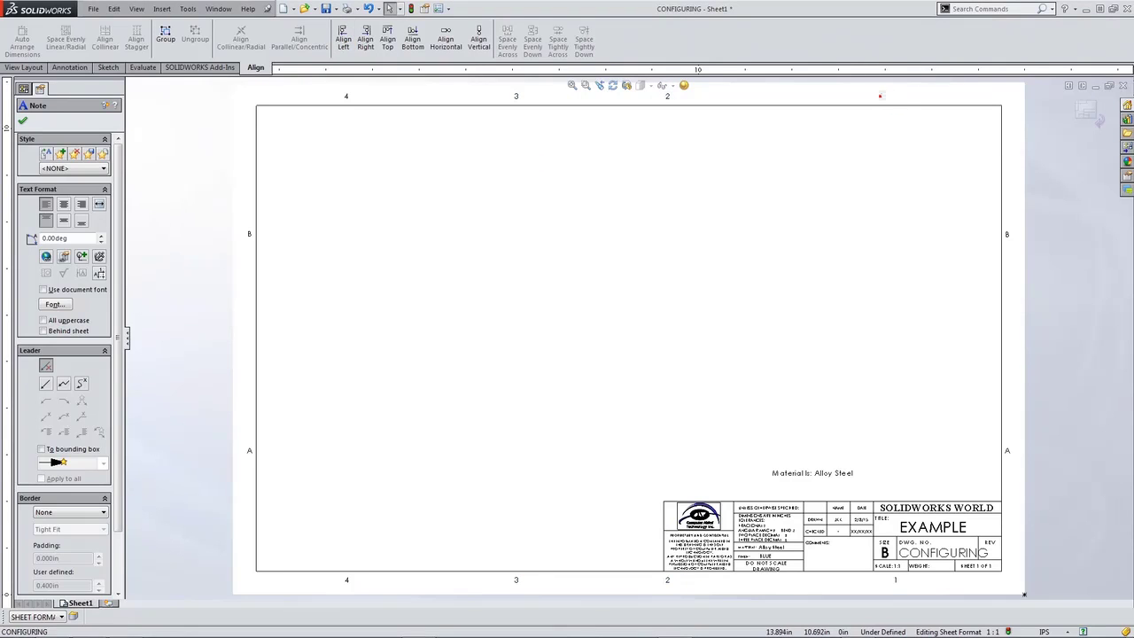
left_click(895, 578, "ctrl")
left_click(344, 39)
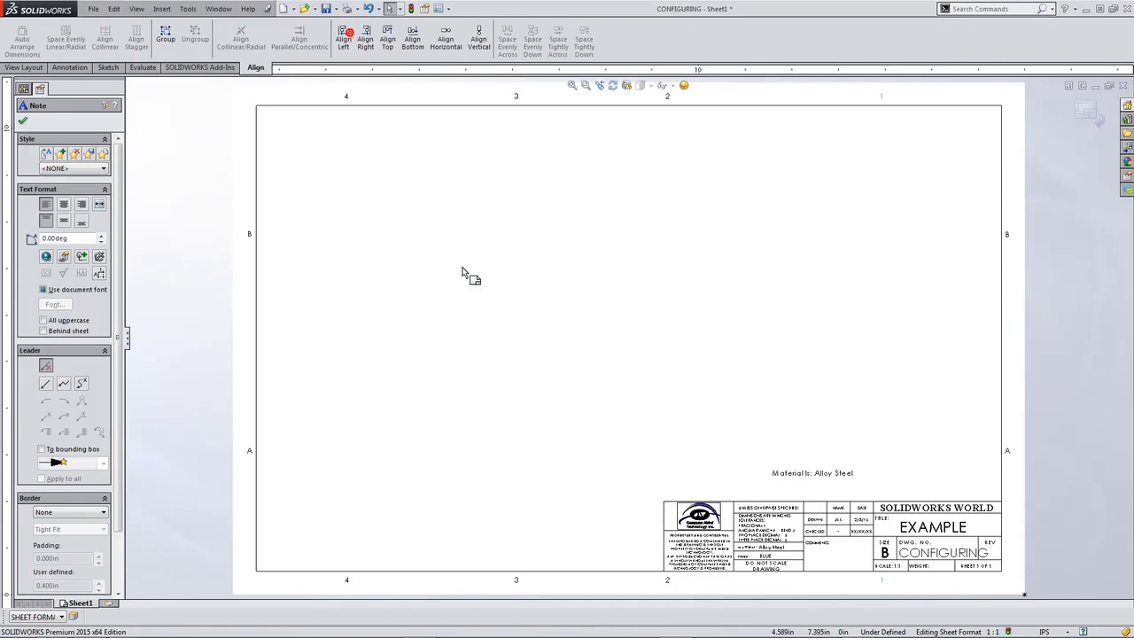
left_click(694, 303)
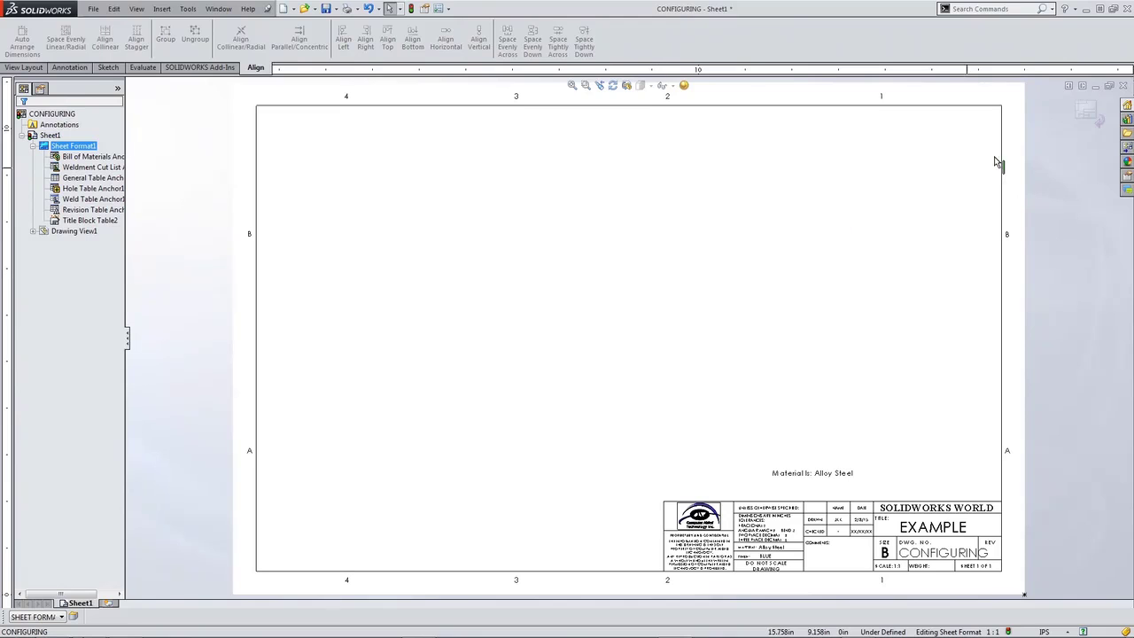
- Finish editing the sheet format and return to editing the drawing sheet
left_click(1085, 113)
left_click(501, 197)
left_click(24, 67)
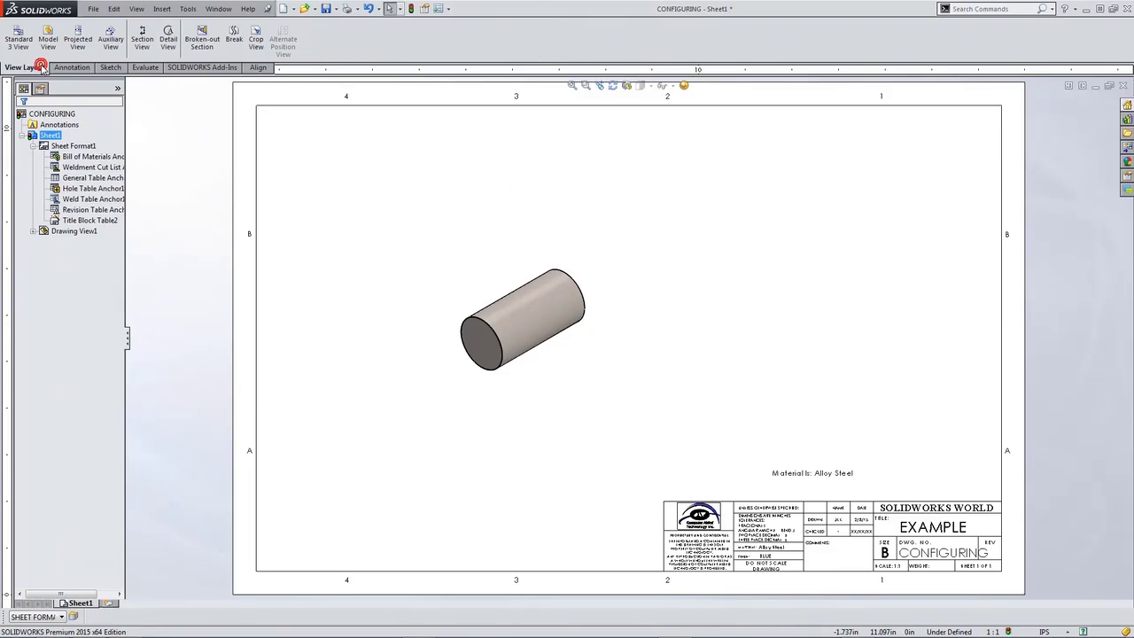
- Insert a revision table from the standard revision template, with hexagon revision symbols and automatic zone cell updates
left_click(66, 68)
left_click(562, 51)
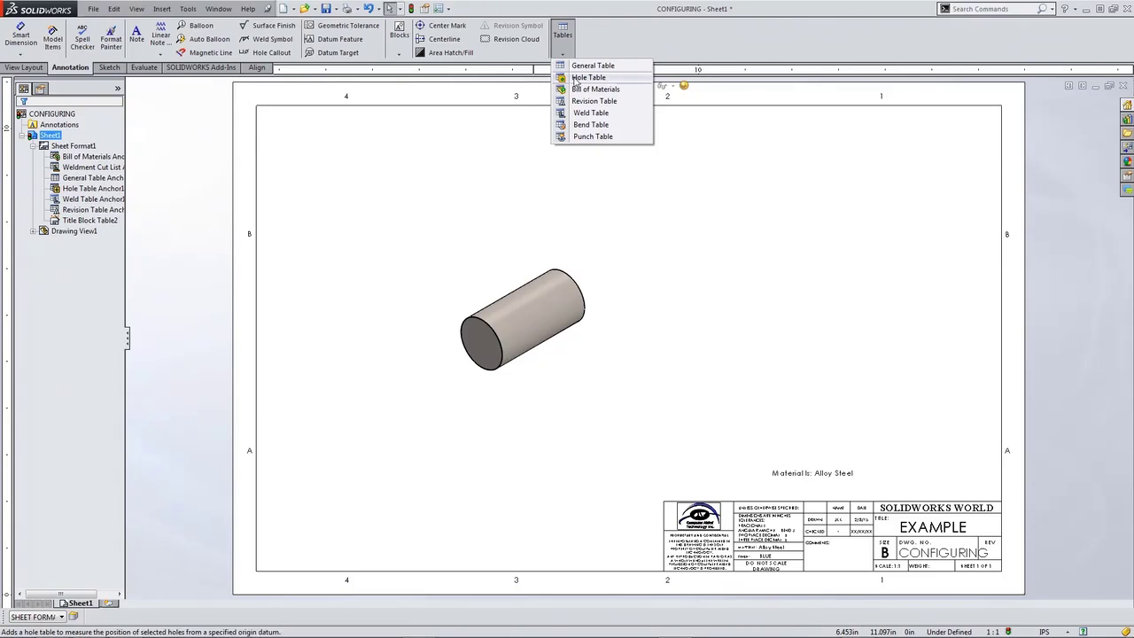
left_click(592, 101)
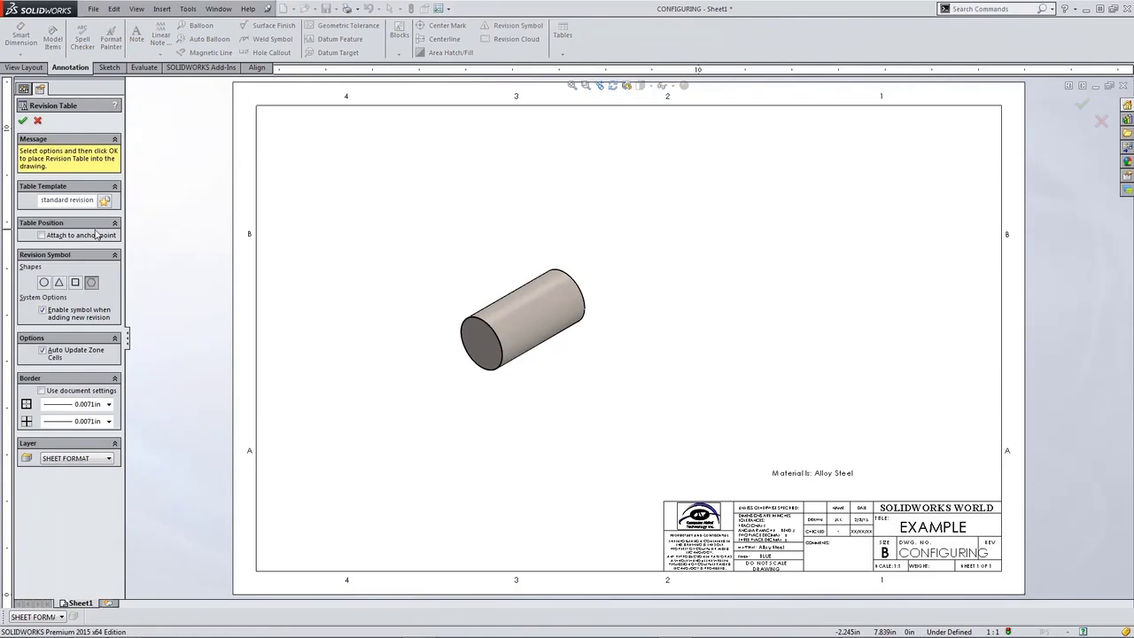
left_click(22, 122)
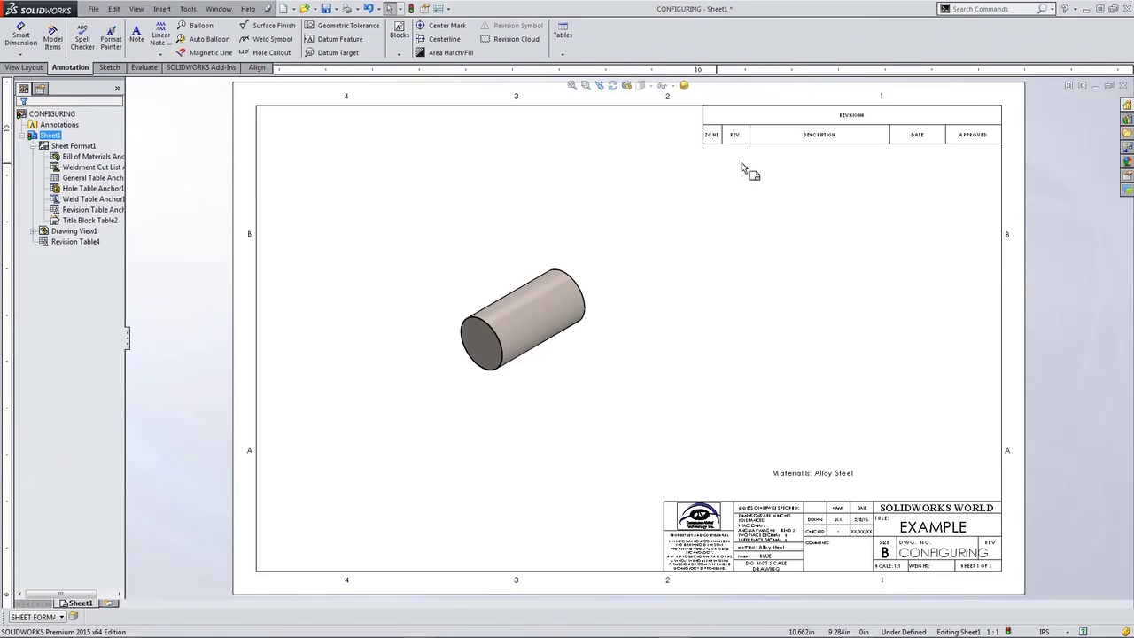
- Add revision A to the revision table and place one revision symbol above the cylinder view
right_click(793, 136)
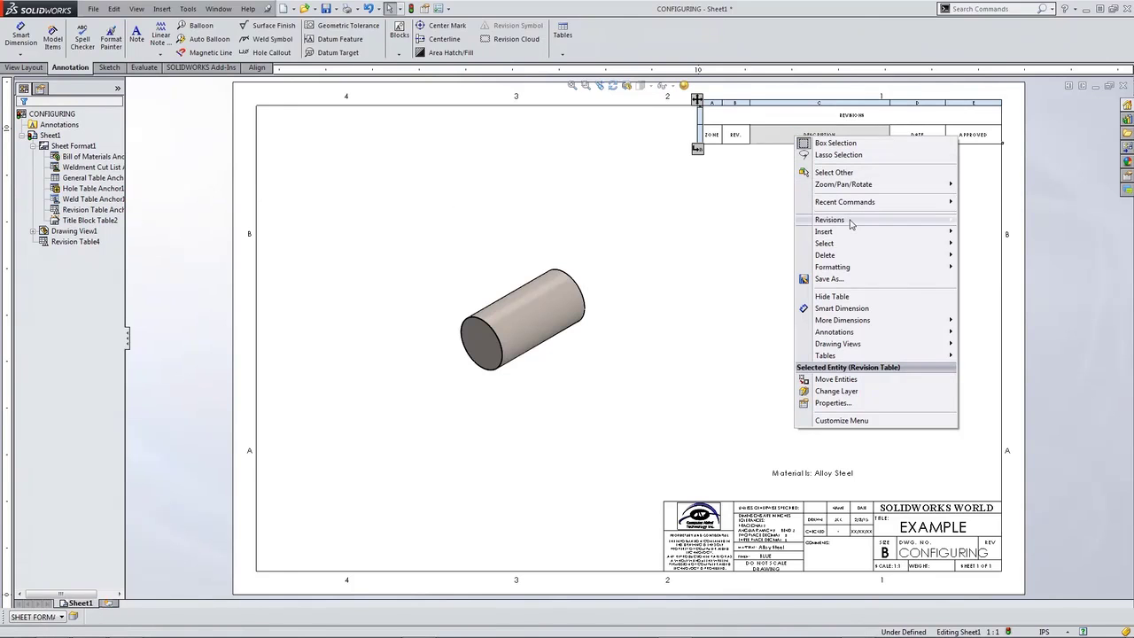
left_click(849, 219)
left_click(977, 222)
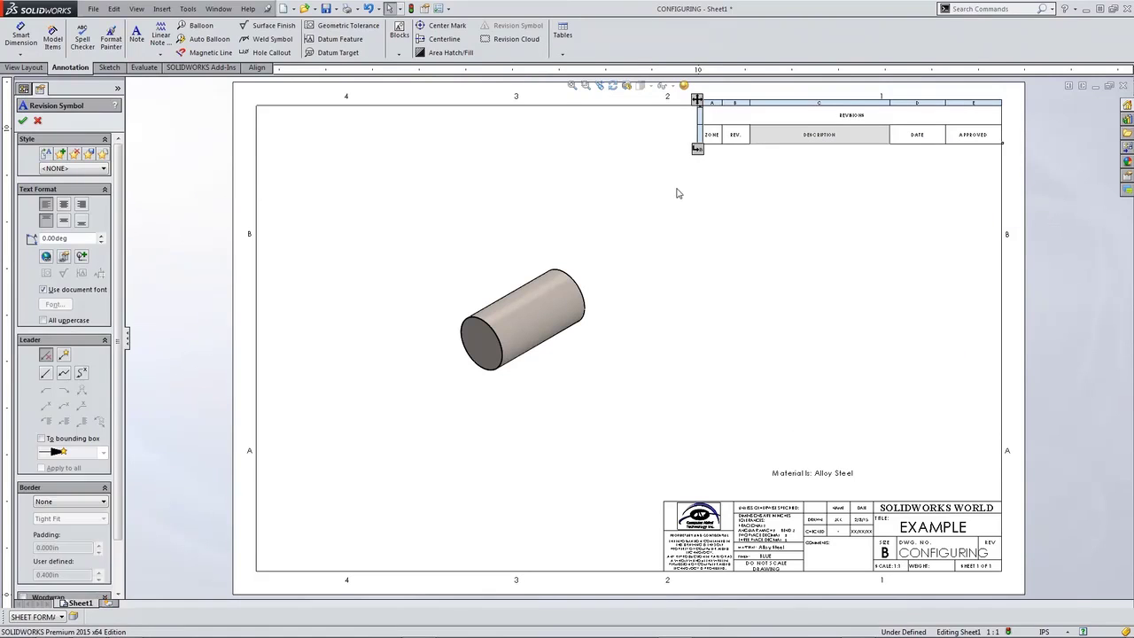
left_click(610, 171)
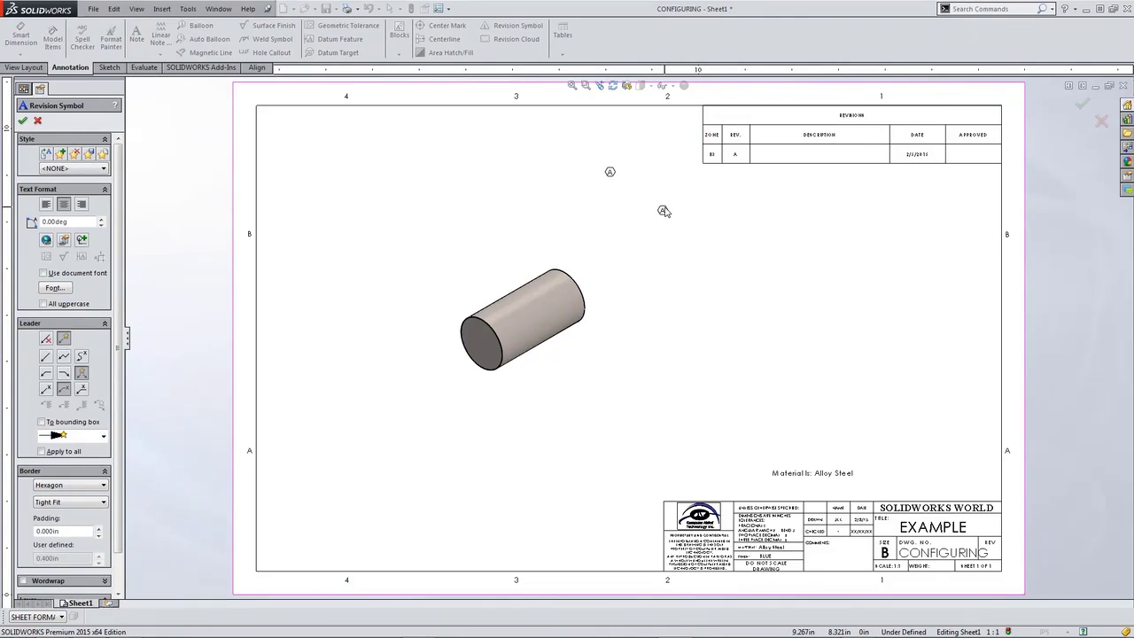
key("Escape")
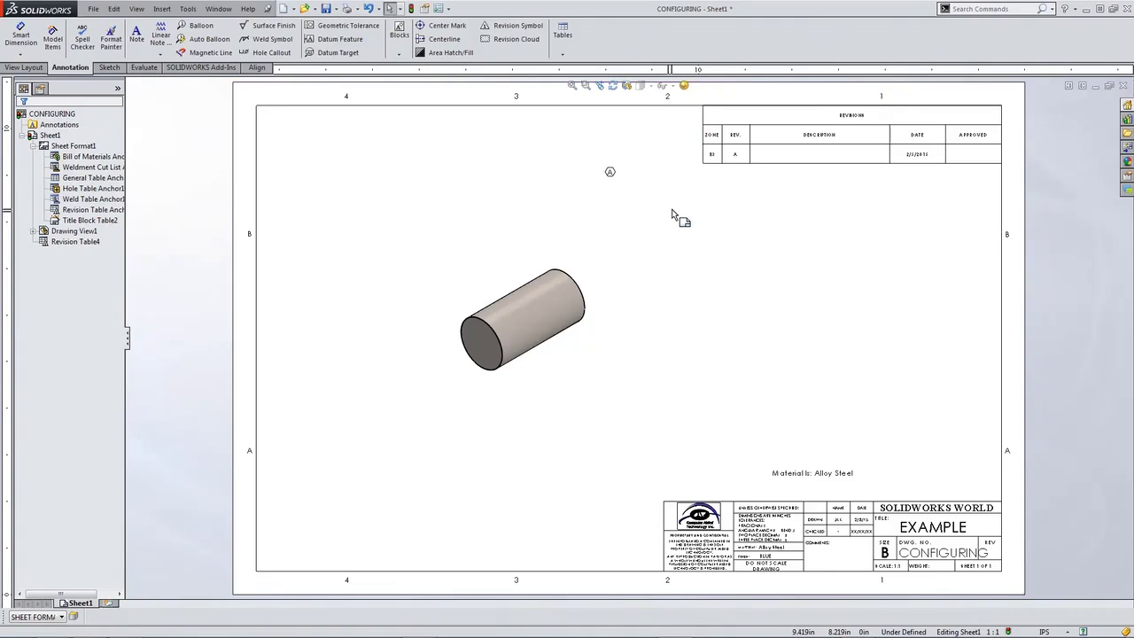
- Move the revision A symbol into zone B1, below the revision table
left_click(610, 171)
key("Delete")
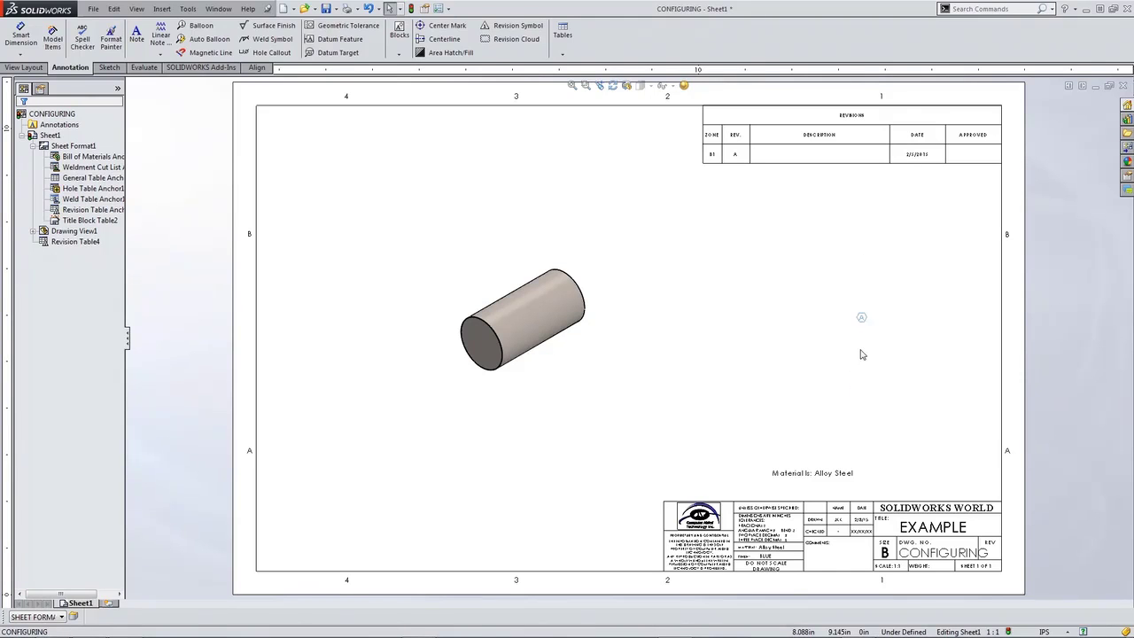
left_click(858, 250)
key("Escape")
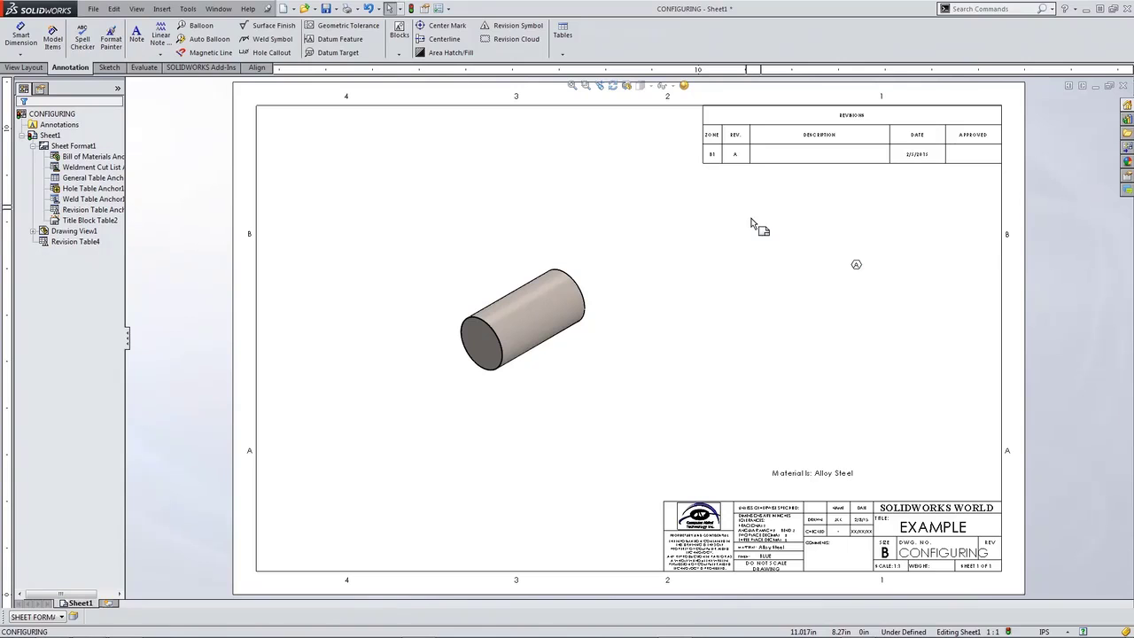
- Delete the revision A symbol together with its corresponding revision table row
left_click(861, 263)
key("Delete")
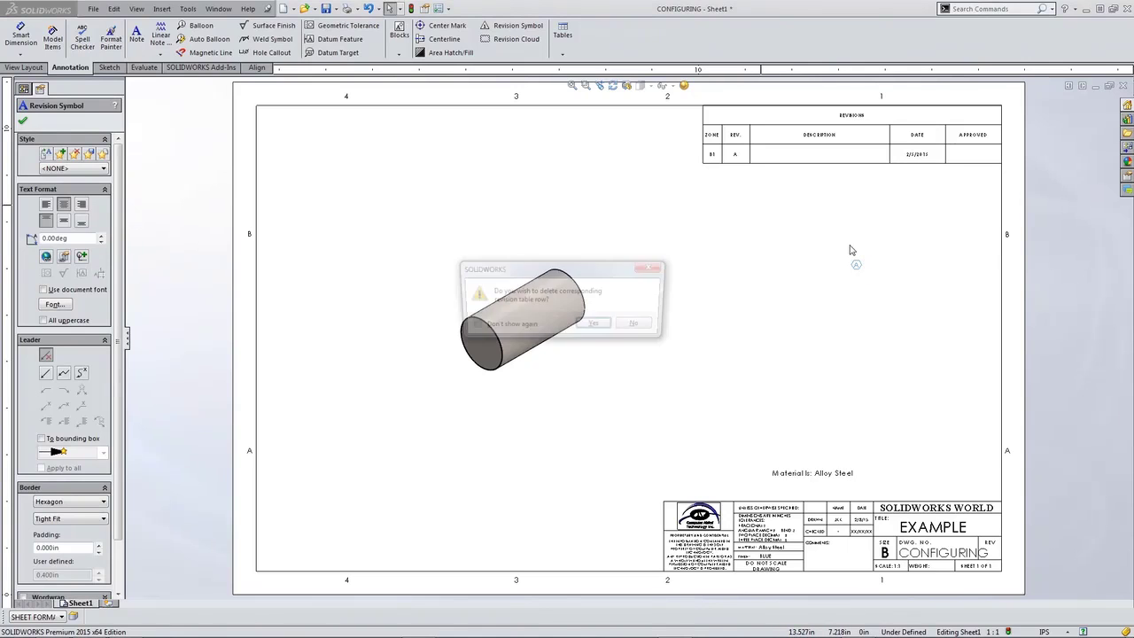
left_click(596, 326)
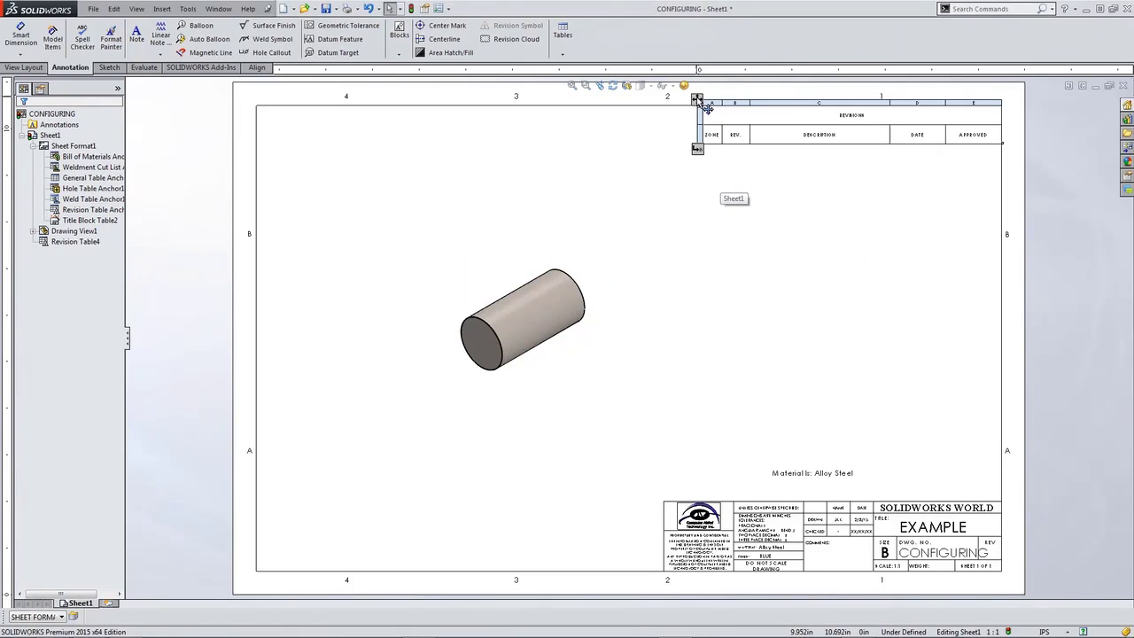
- Delete the empty revision table from the sheet
left_click(696, 106)
key("Delete")
left_click(710, 180)
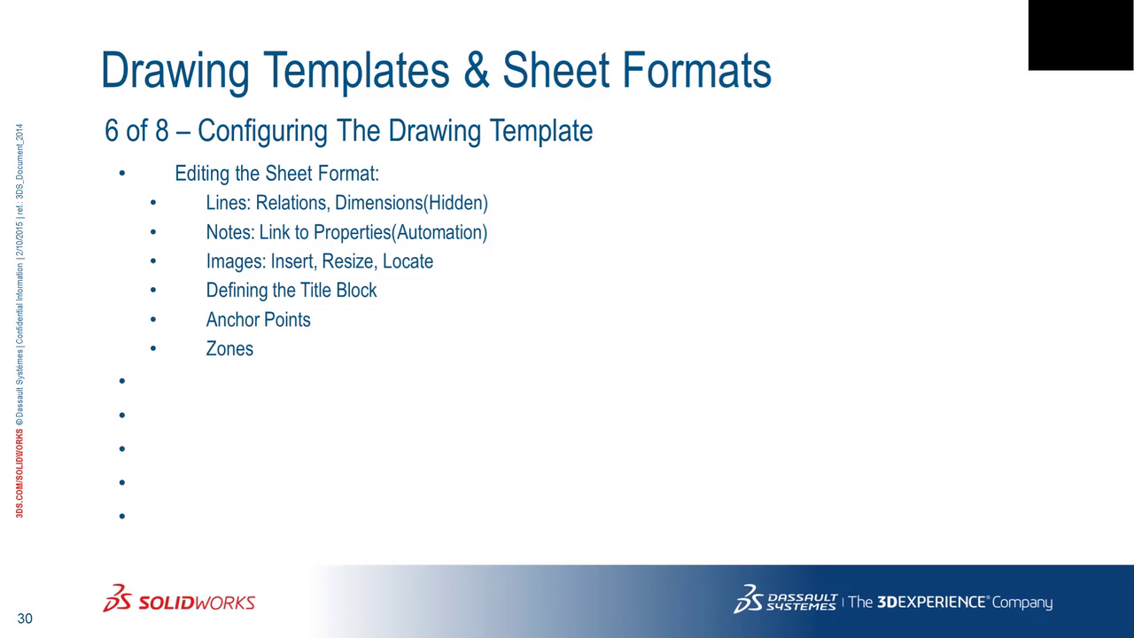
key("Right")
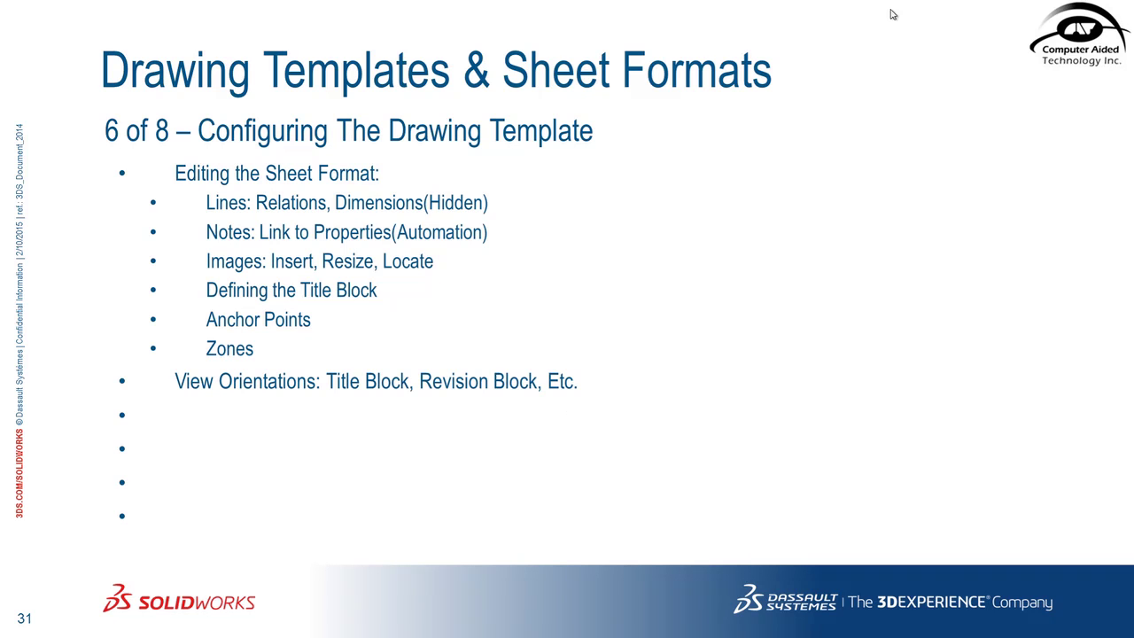
left_click(1060, 41)
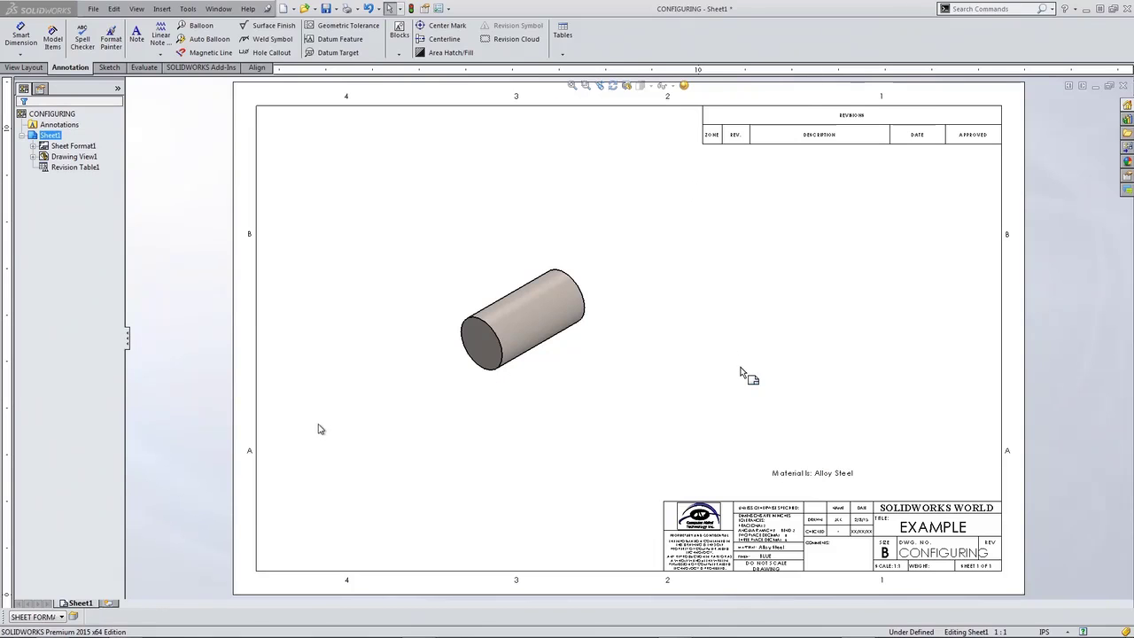
- Save a close-up of the title block as a new named view called TitleBlock
scroll(906, 576, "up", 5)
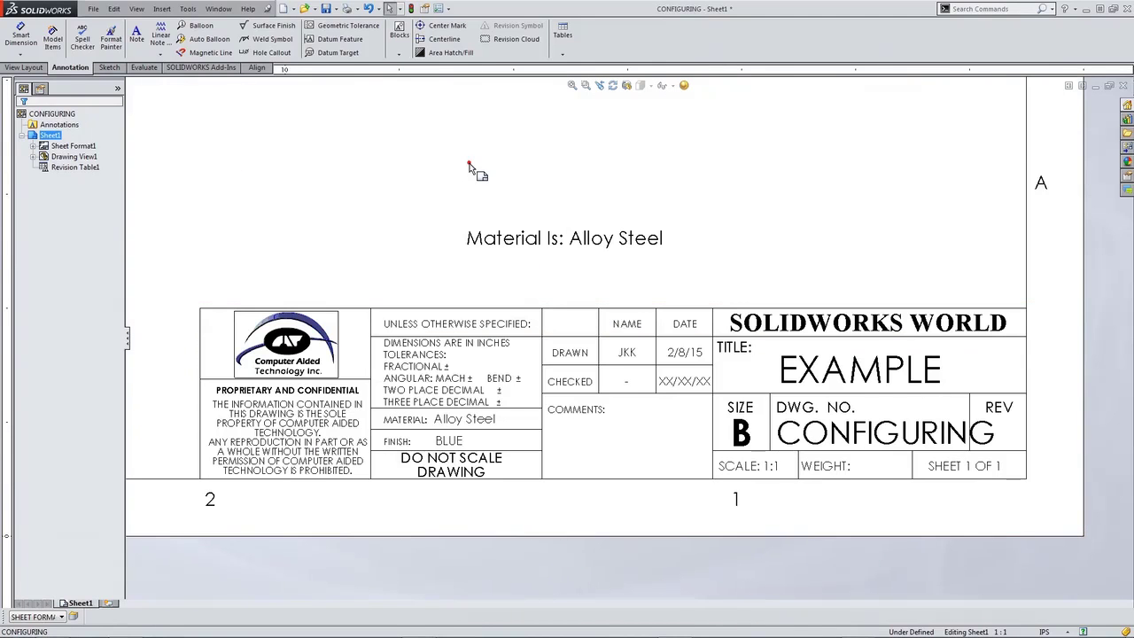
key("space")
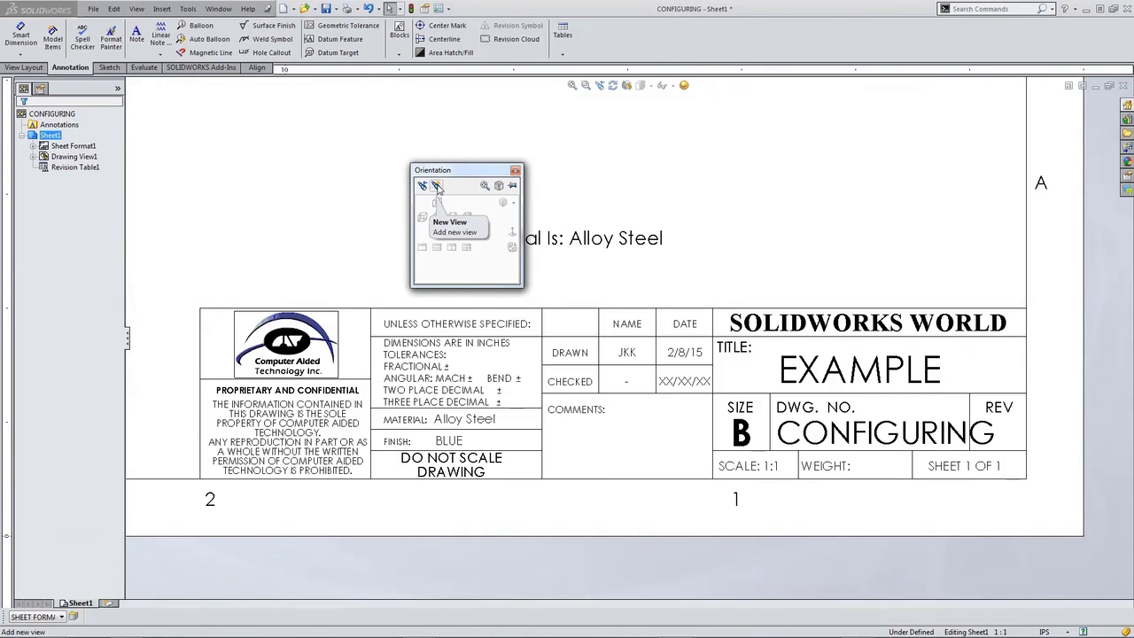
left_click(436, 184)
type("TitleBlock")
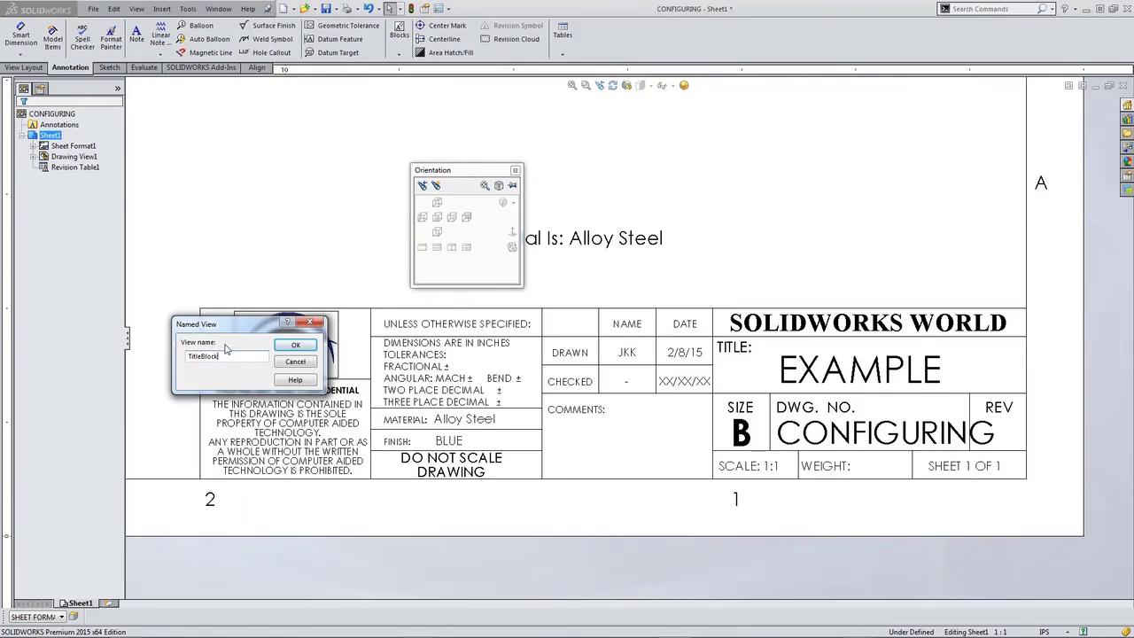
key("Return")
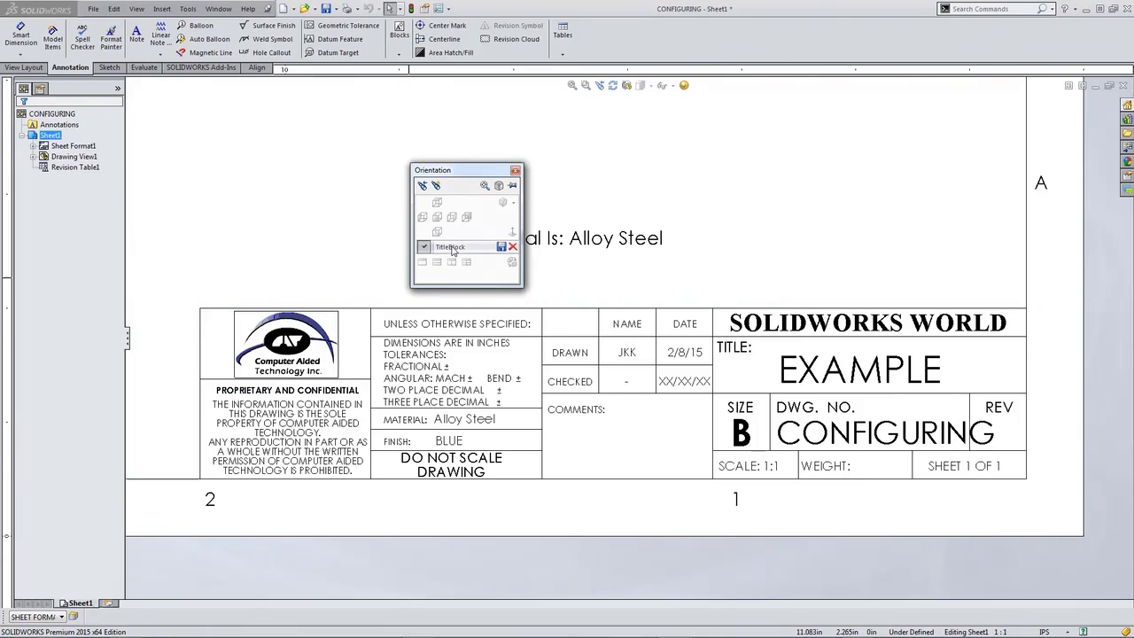
left_click(517, 170)
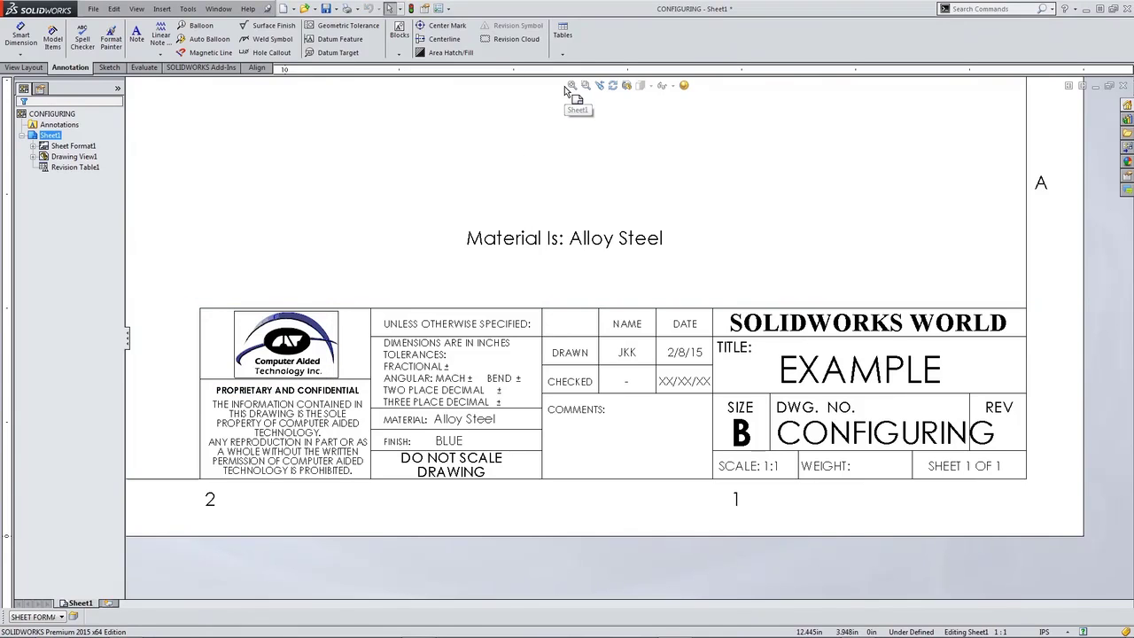
- Fit the whole sheet in the window and recall the saved TitleBlock view
left_click(572, 86)
key("space")
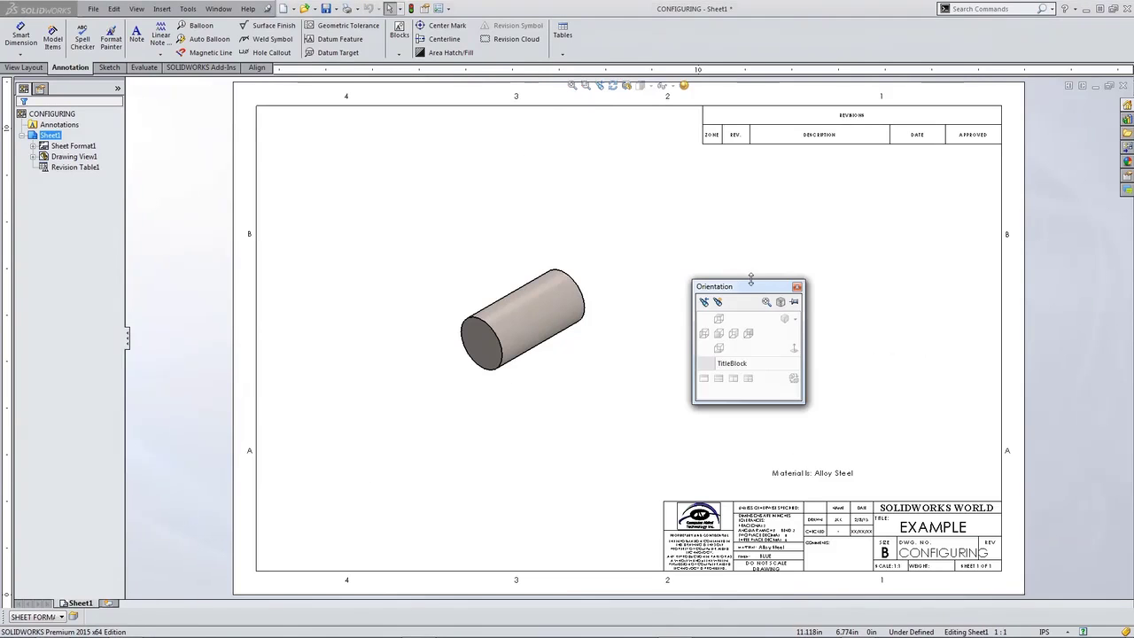
double_click(743, 363)
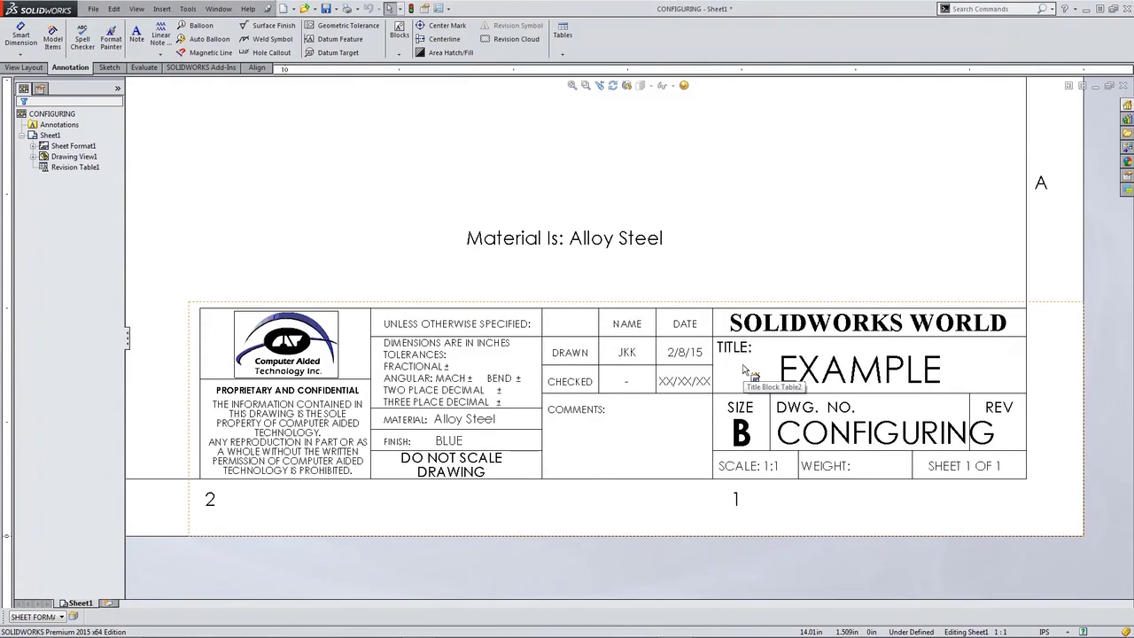
- Save a close-up of the revision table as a new named view called RevisionBlock
key("f")
scroll(884, 144, "down", 5)
scroll(850, 171, "down", 2)
scroll(843, 168, "up", 1)
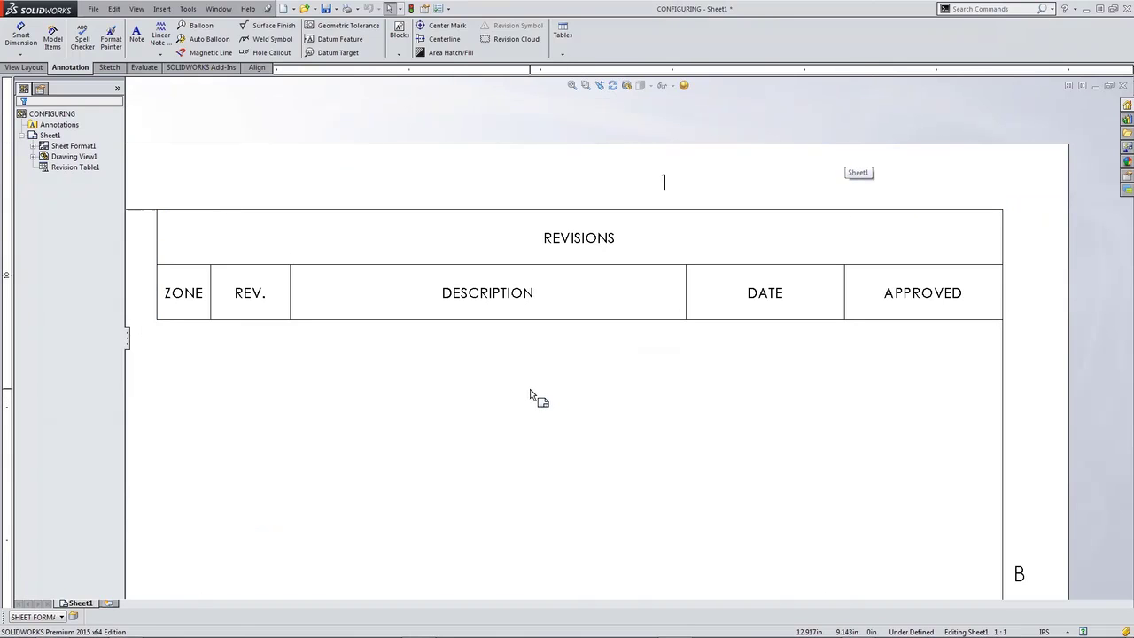
key("space")
left_click(498, 412)
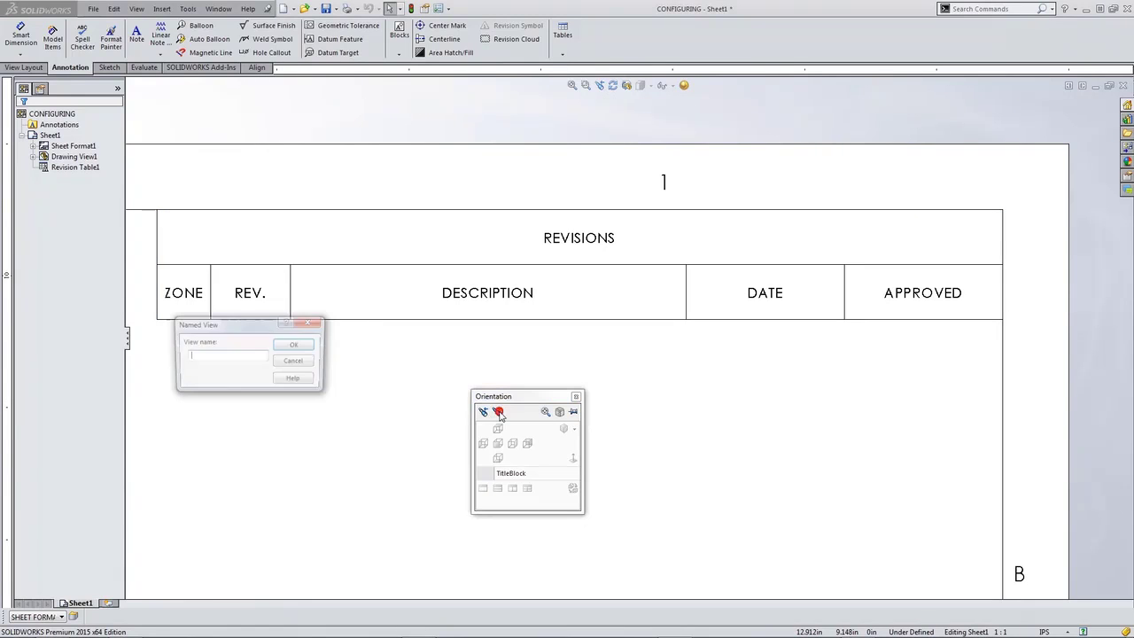
type("Rev")
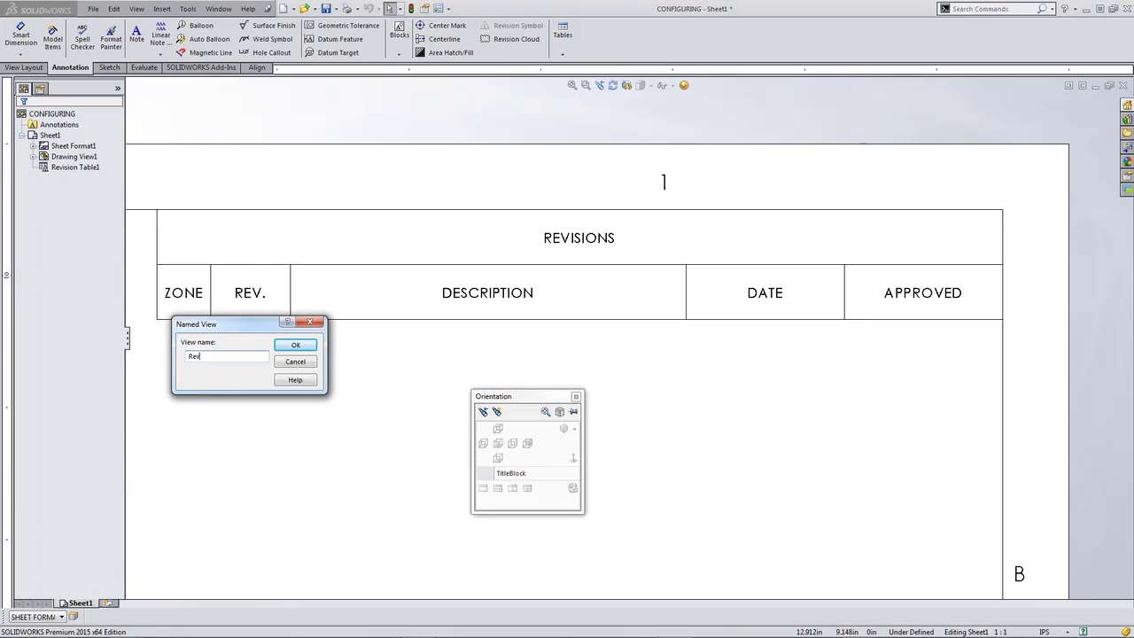
type("isionBlock")
key("Return")
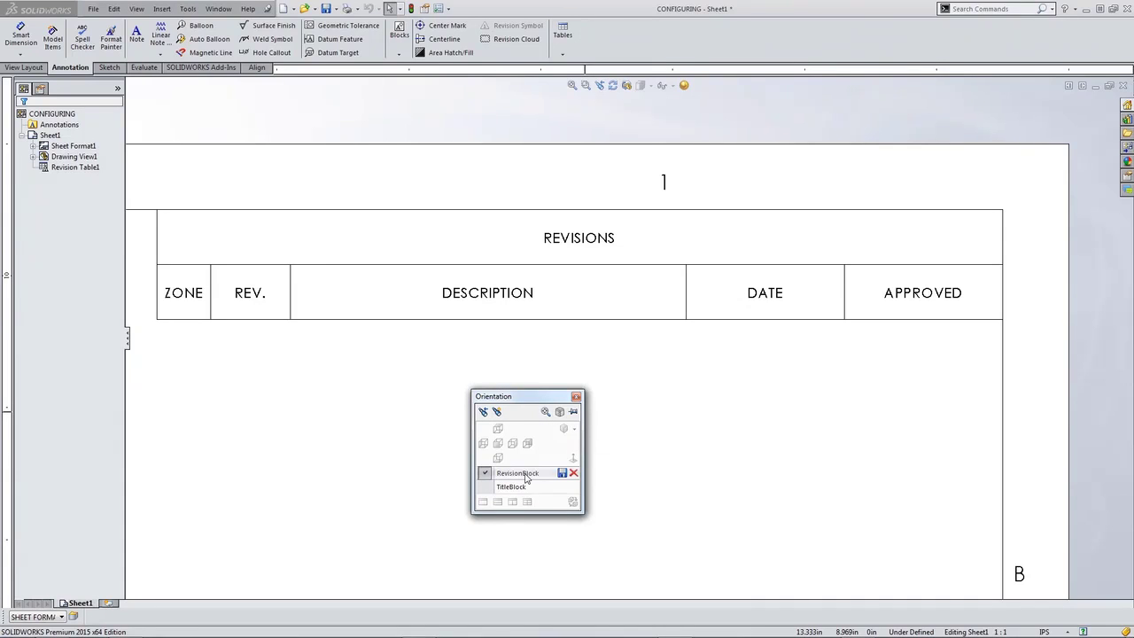
- Recall the saved TitleBlock view and switch back to the RevisionBlock view
left_click(511, 487)
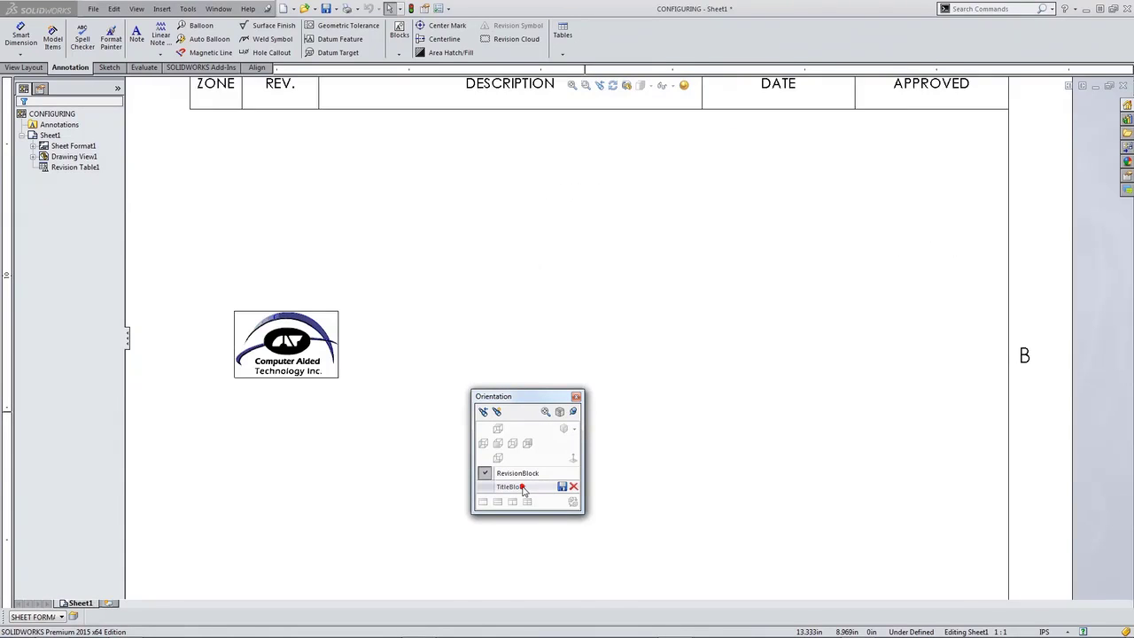
left_click(523, 474)
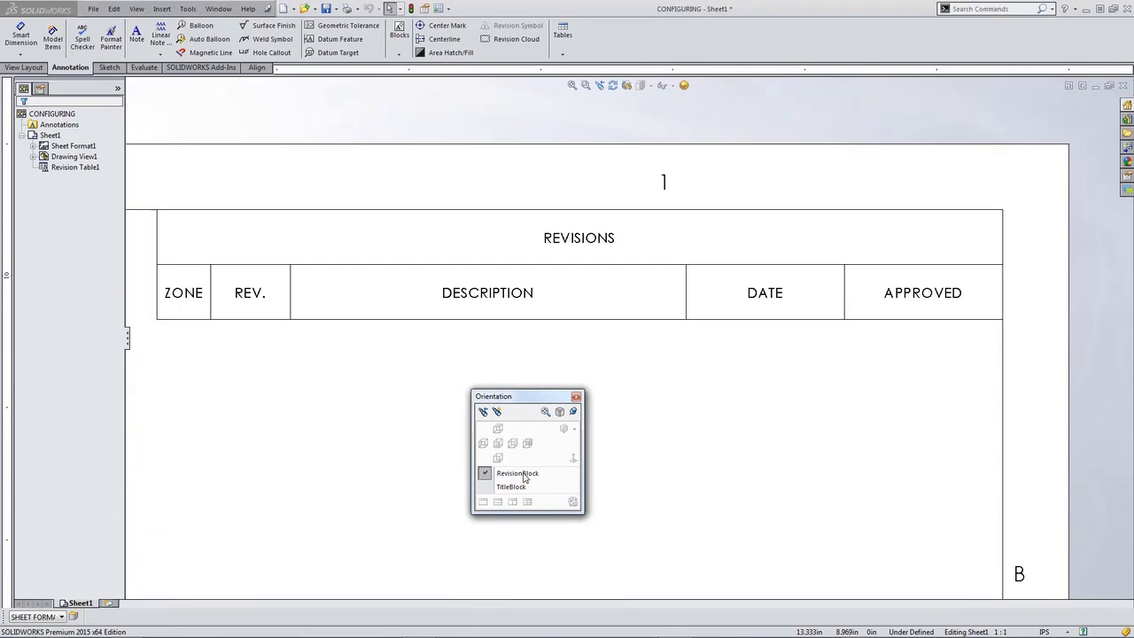
left_click(575, 397)
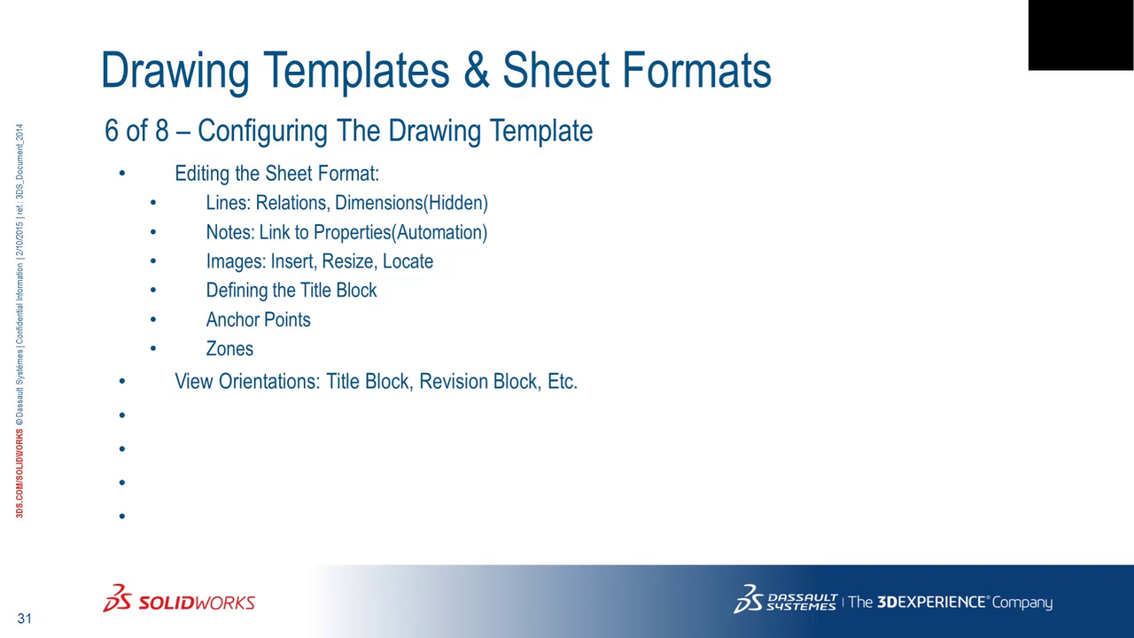
key("Right")
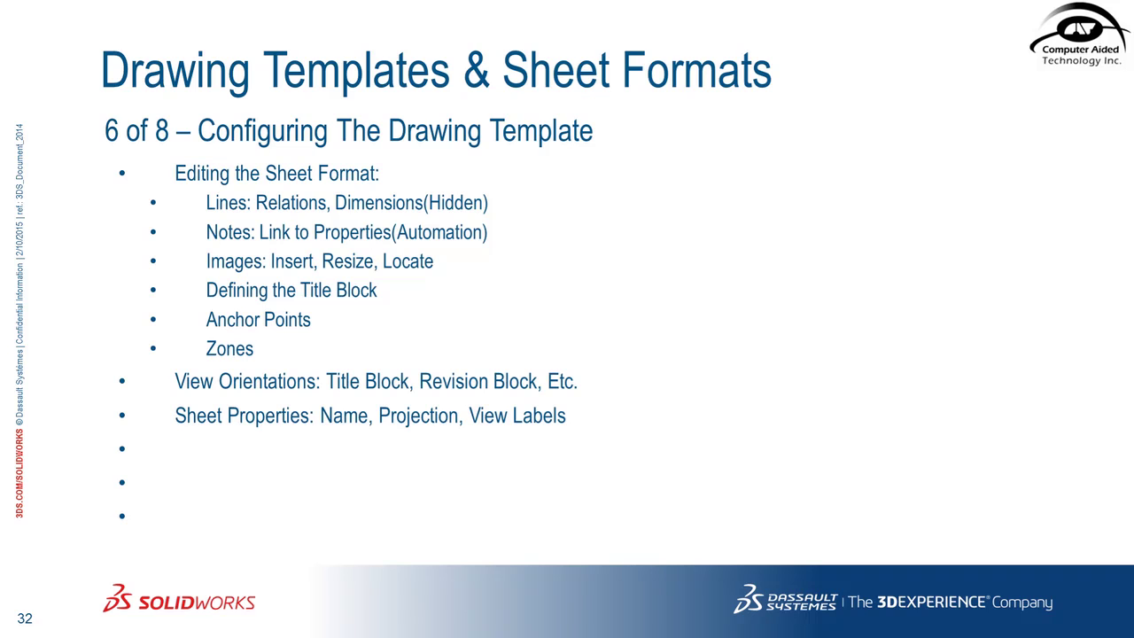
left_click(1105, 46)
- Open the properties of Sheet1 and examine the sheet name and the First angle and Third angle projection options
right_click(676, 256)
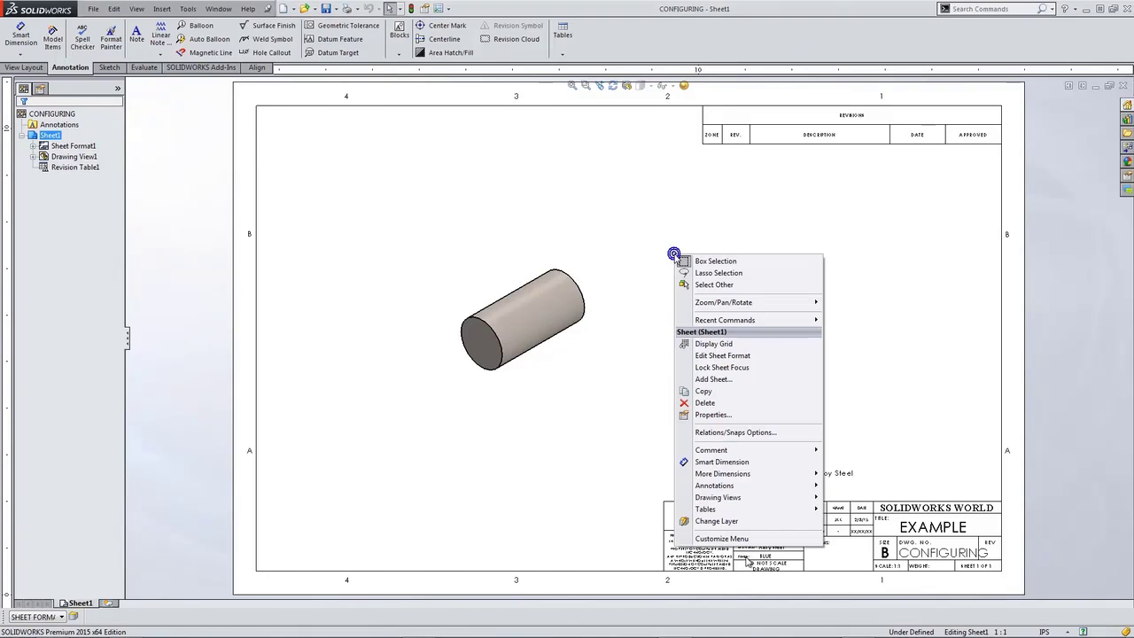
left_click(706, 416)
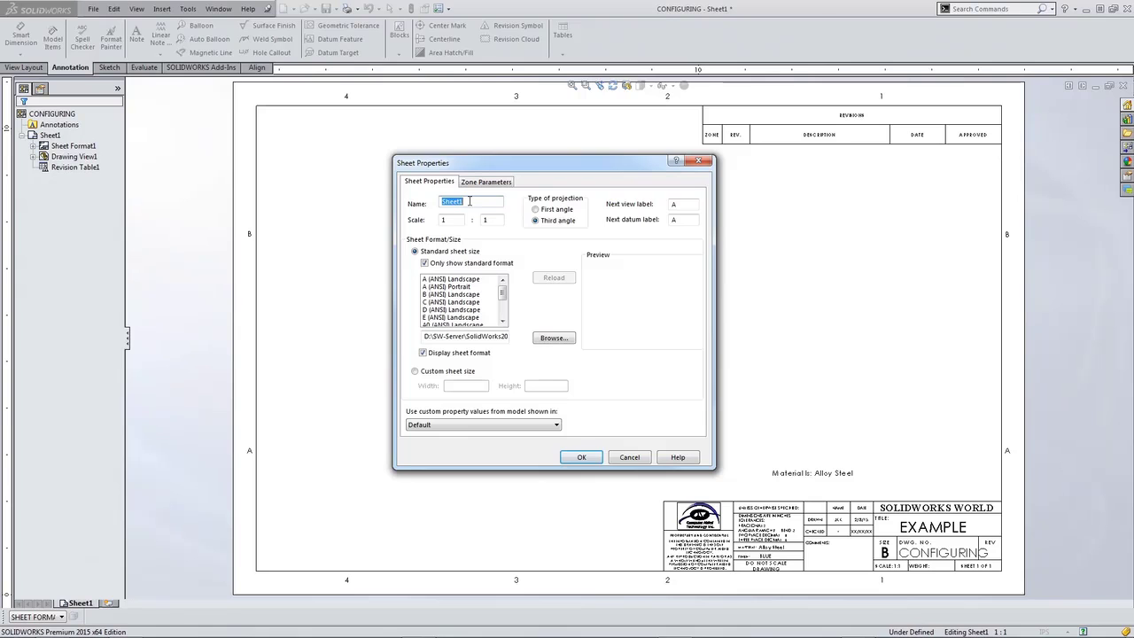
left_click(469, 202)
left_click(546, 209)
left_click(545, 221)
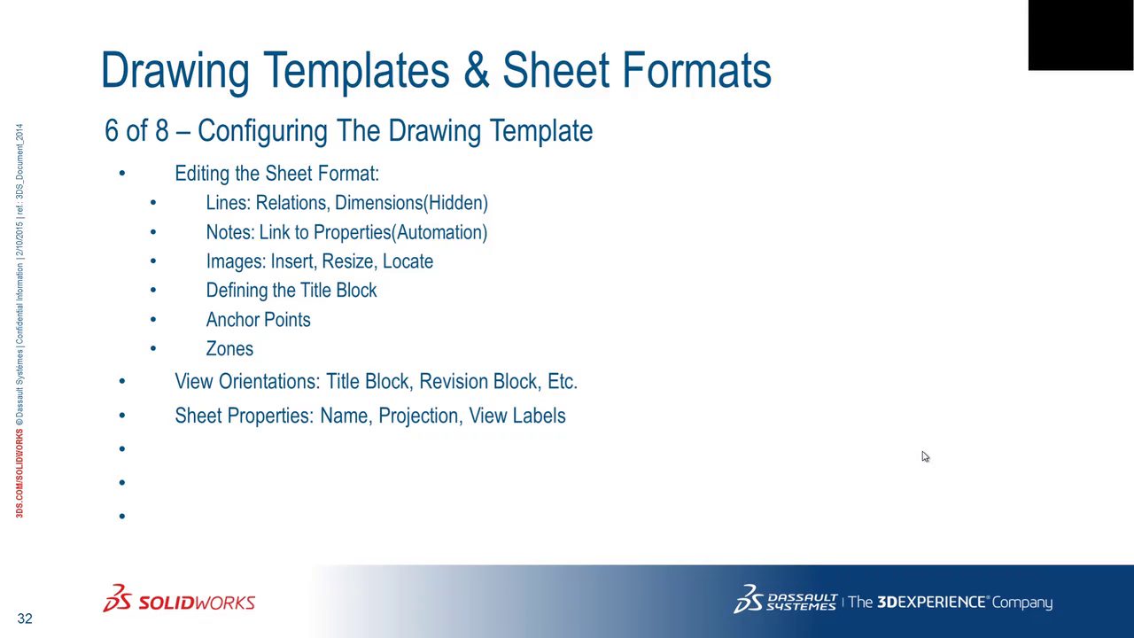
key("Right")
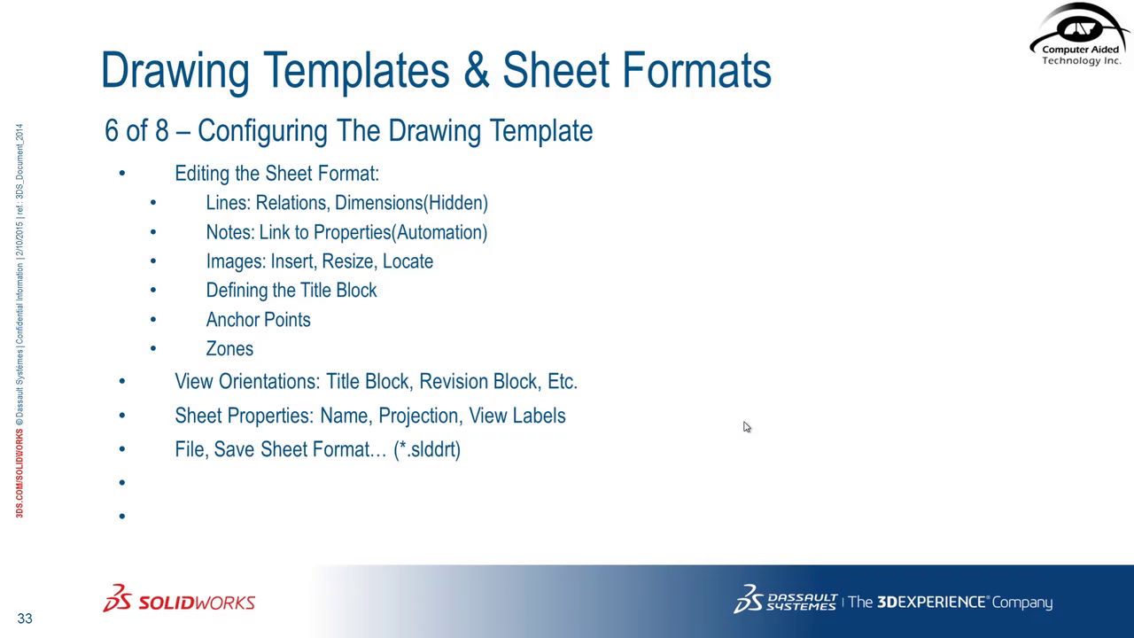
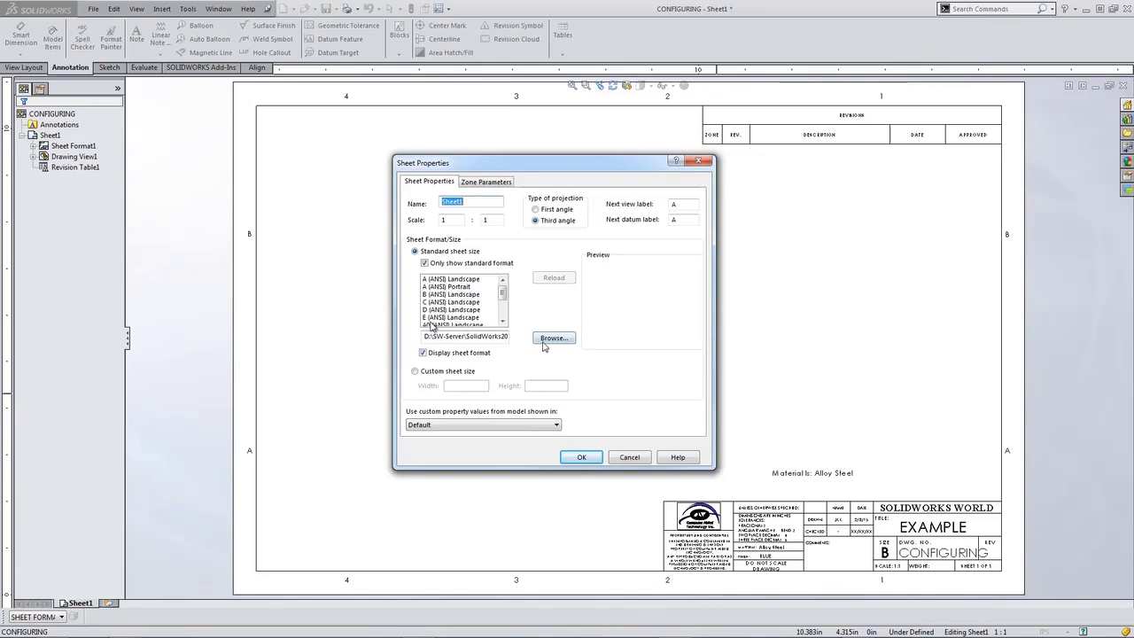
- Set the sheet format of Sheet1 to SWW_B-Size.slddrt from the SWW_Files\06-Configuring folder and apply the sheet properties
left_click(423, 338)
left_click(546, 342)
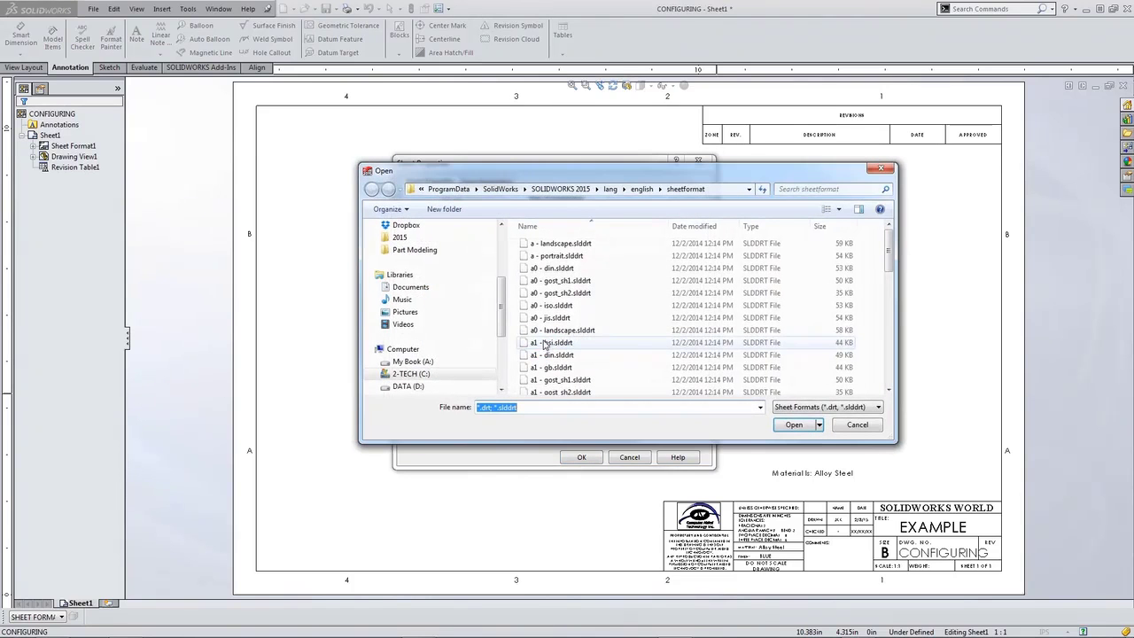
left_click(400, 237)
double_click(542, 242)
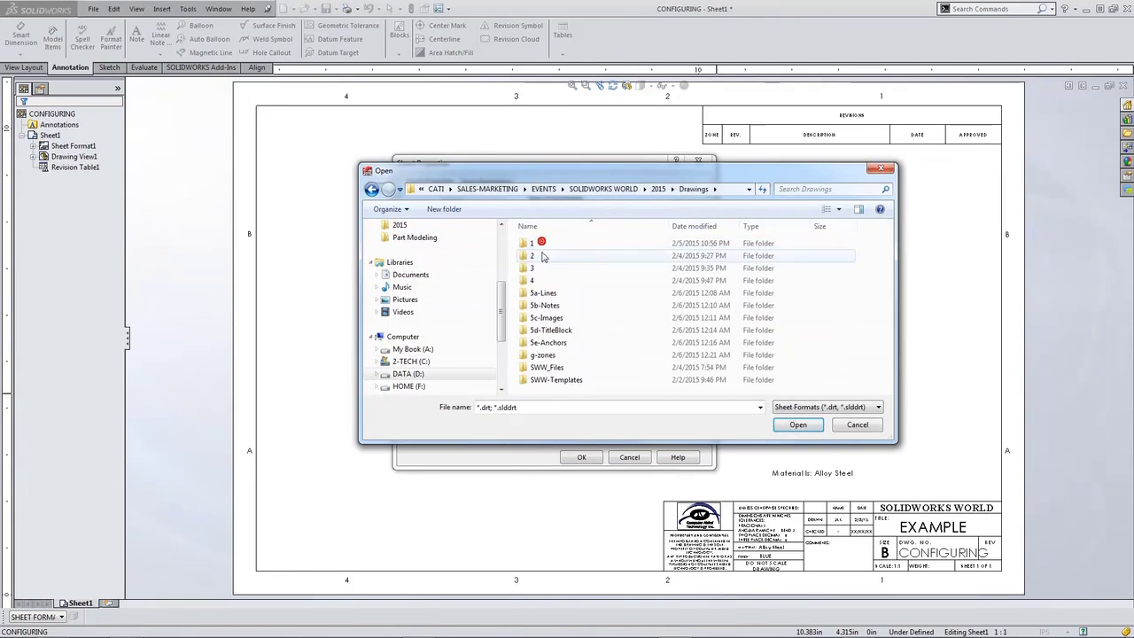
left_click(547, 368)
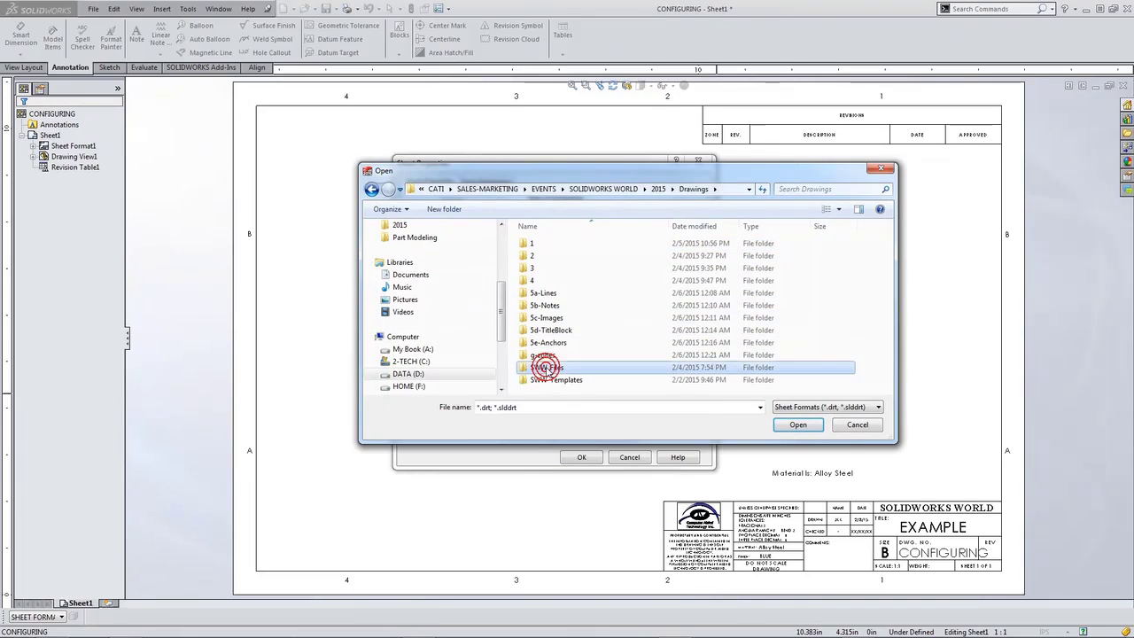
double_click(547, 367)
double_click(544, 278)
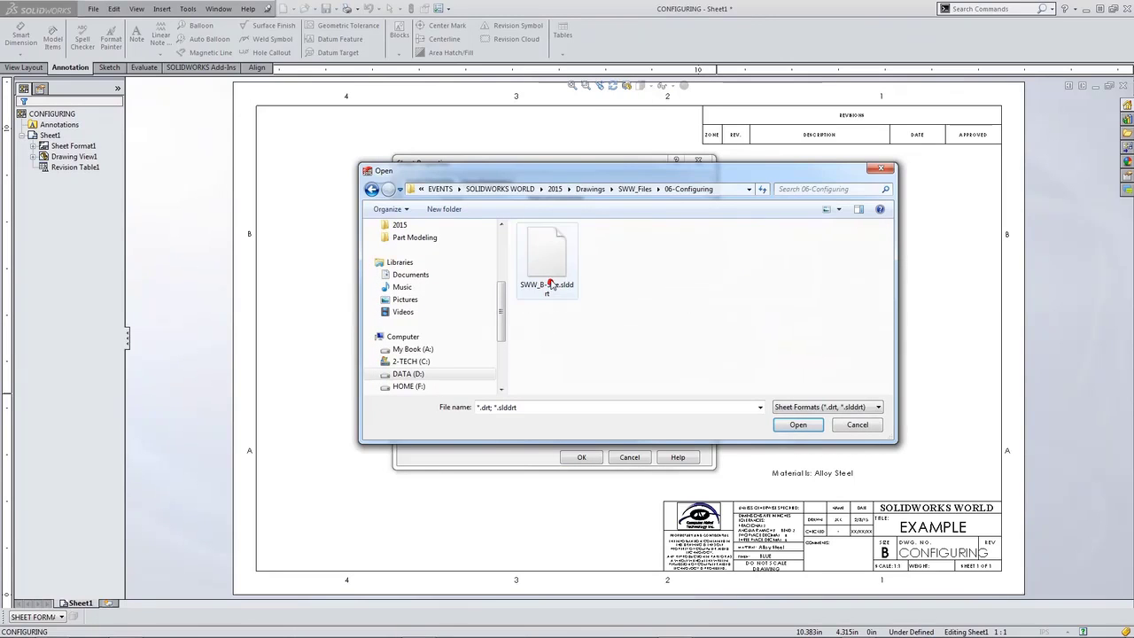
left_click(550, 259)
left_click(797, 425)
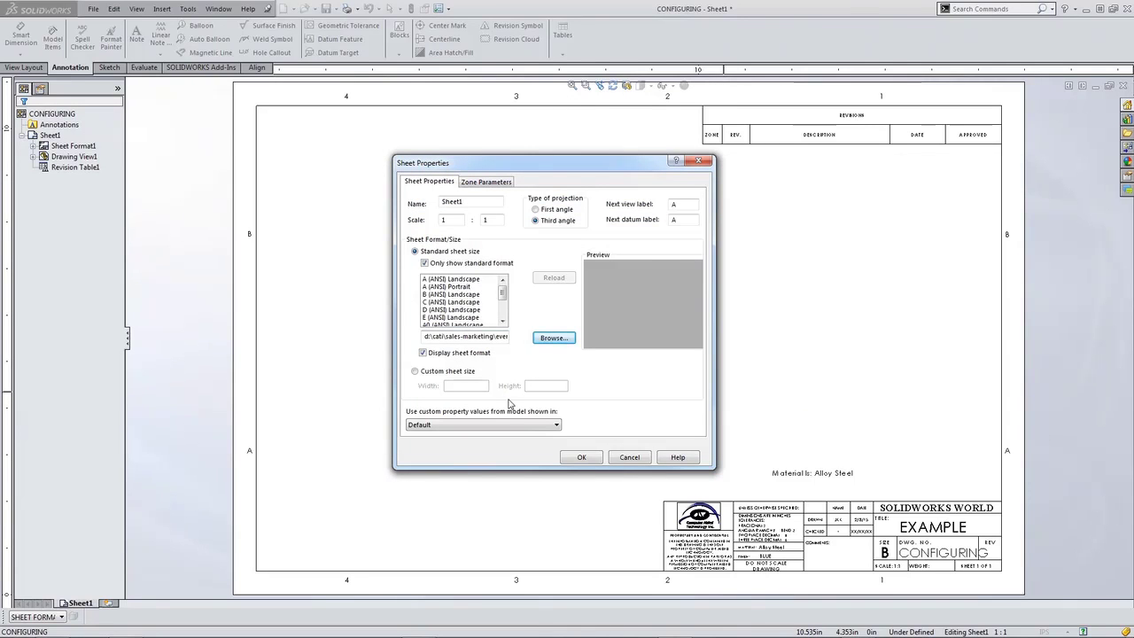
left_click(576, 457)
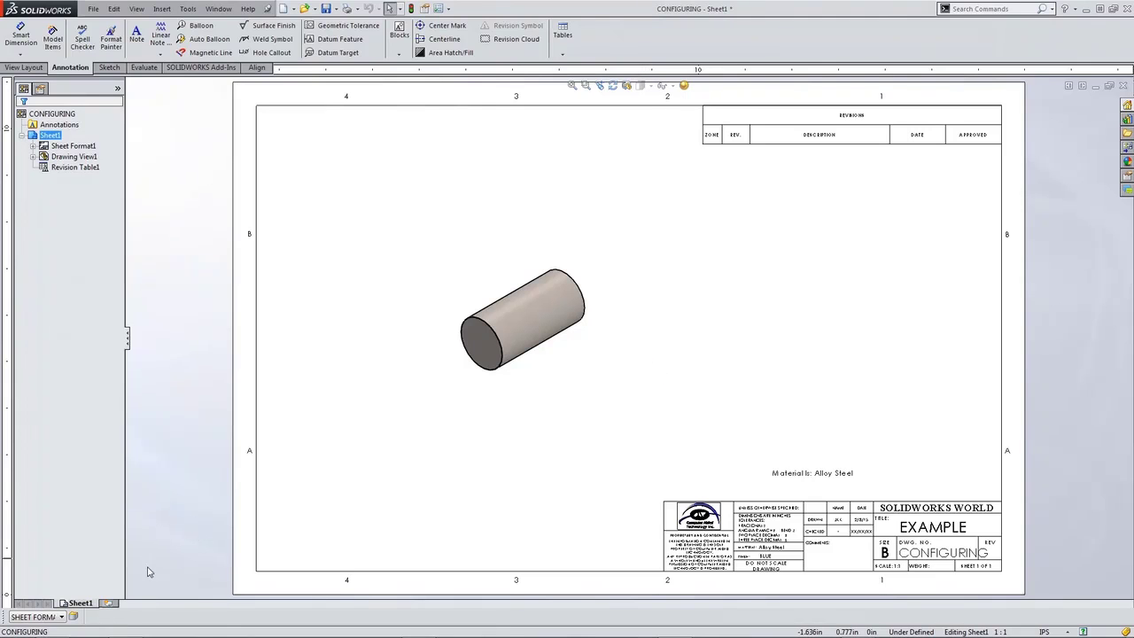
- Add a second sheet to check its format, return to Sheet1 and delete Sheet2
left_click(108, 603)
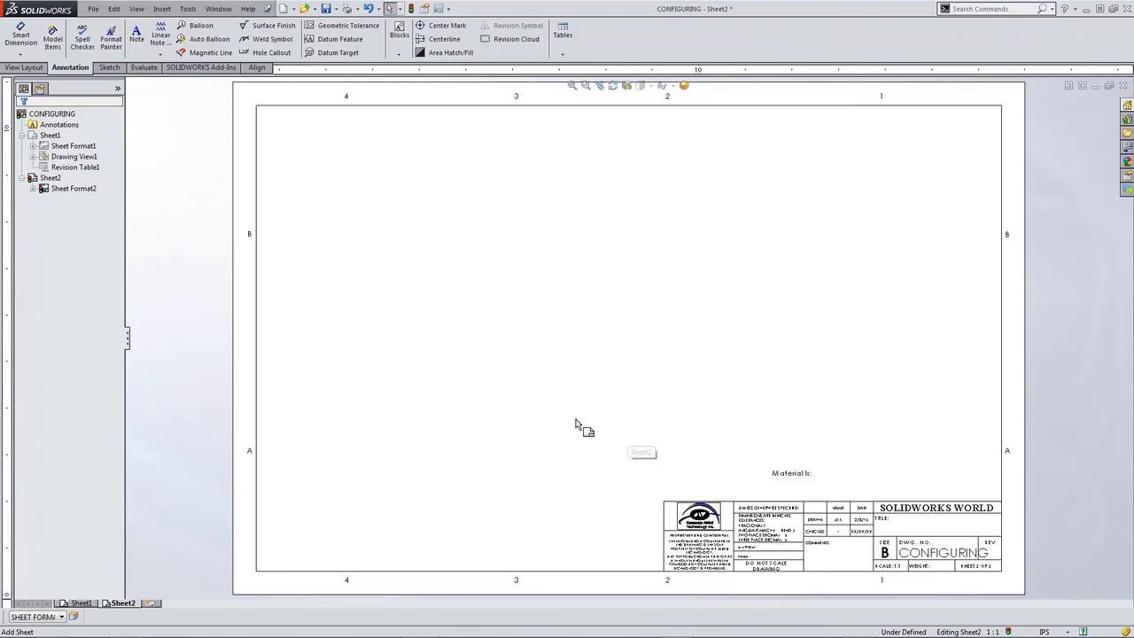
left_click(80, 604)
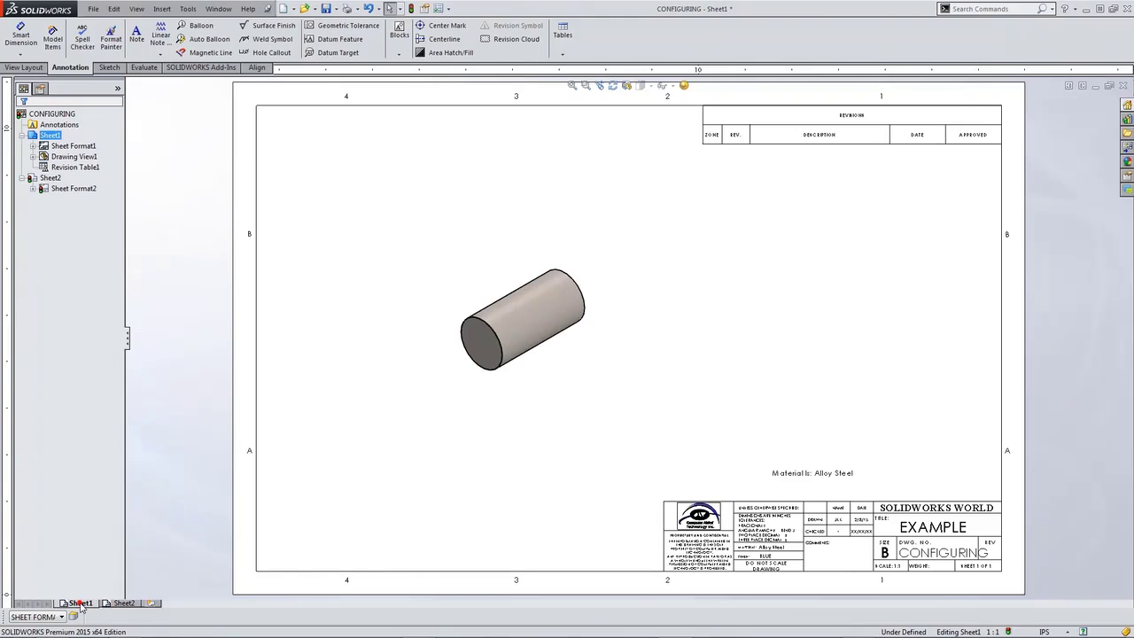
right_click(125, 605)
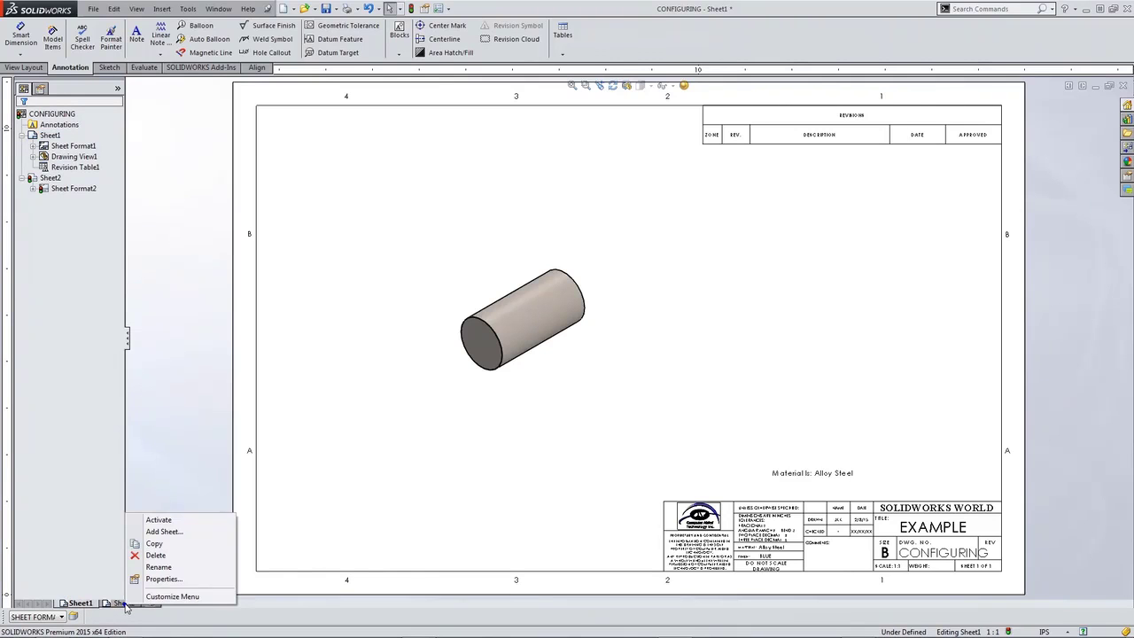
left_click(158, 554)
left_click(646, 189)
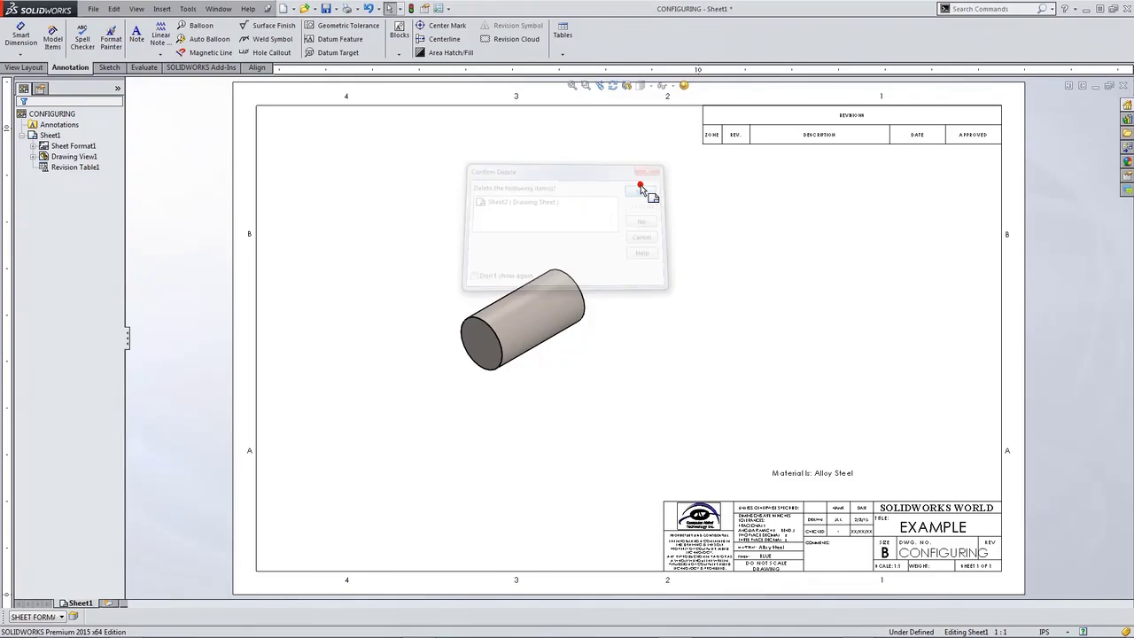
left_click(653, 263)
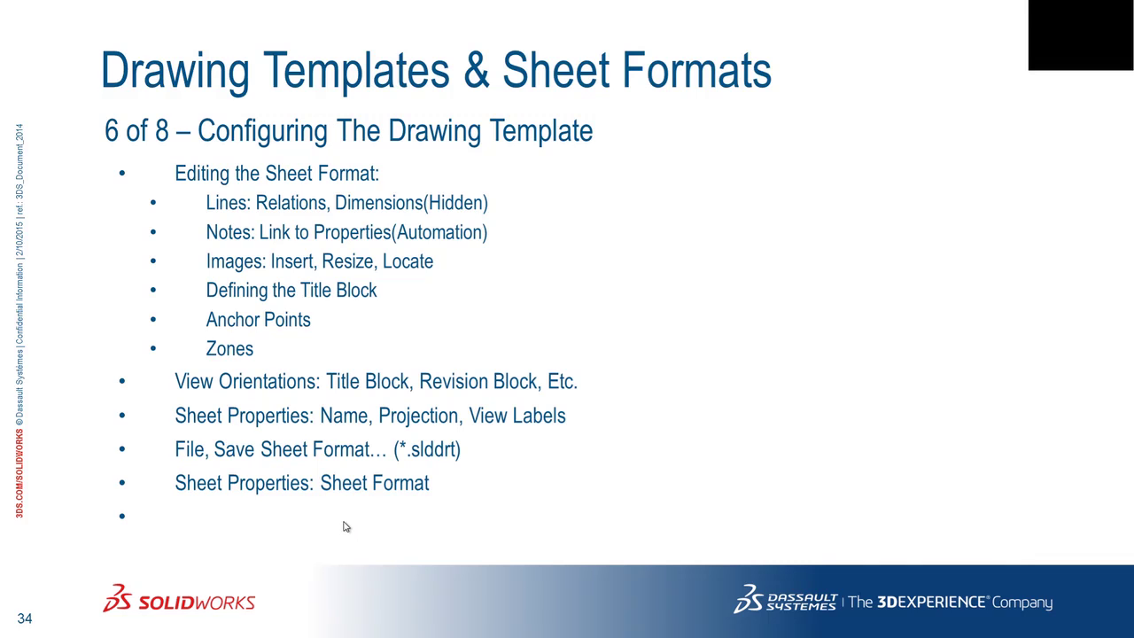
left_click(346, 526)
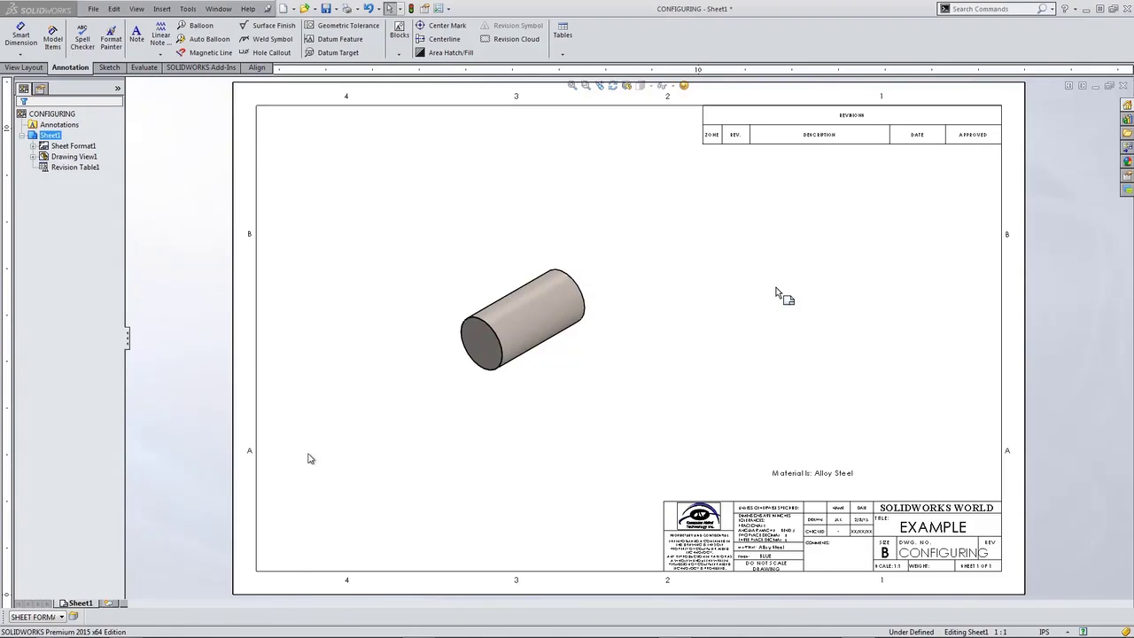
- Delete the cylinder's drawing view from Sheet1, leaving the sheet format and revision table in place
left_click(519, 262)
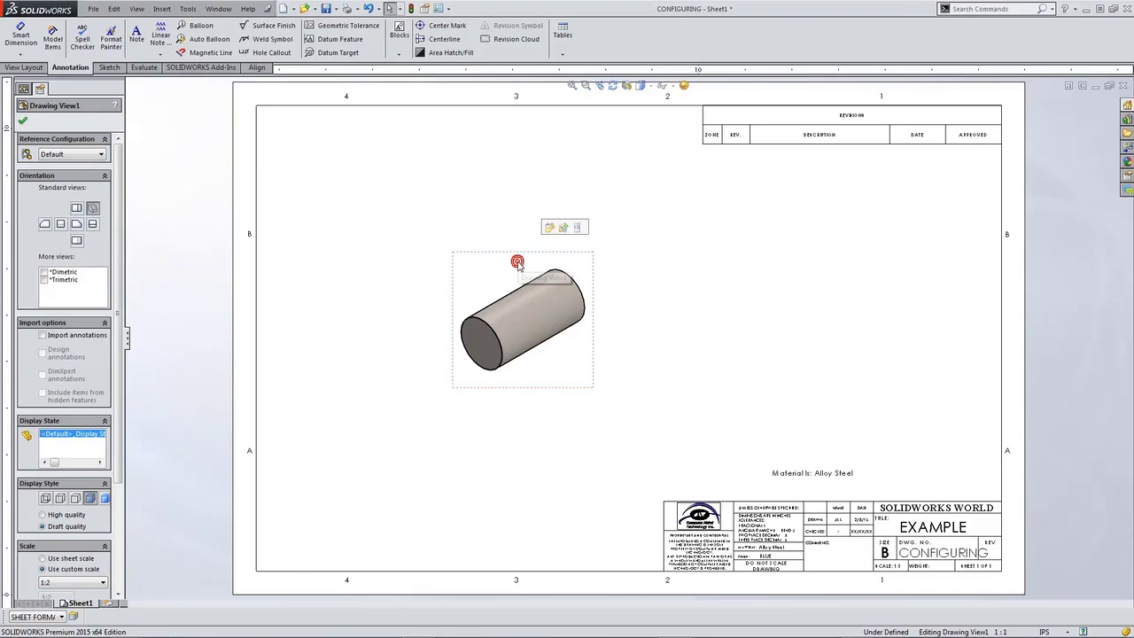
key("Delete")
left_click(644, 189)
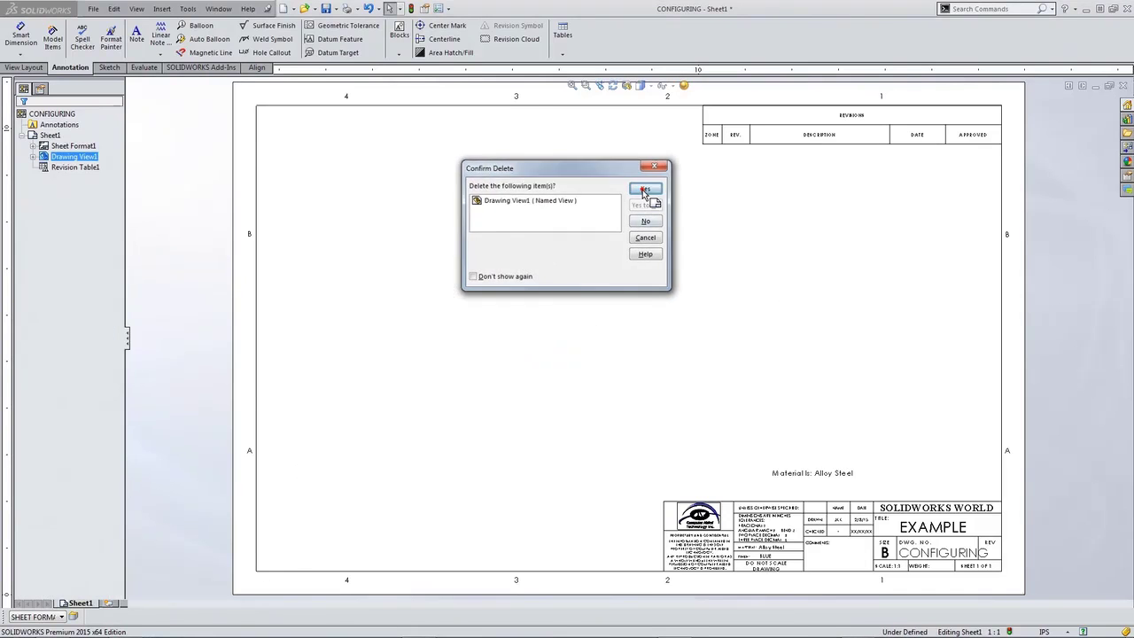
left_click(419, 195)
- Start saving the drawing under a different file type, choosing Drawing Templates (*.drwdot)
left_click(93, 8)
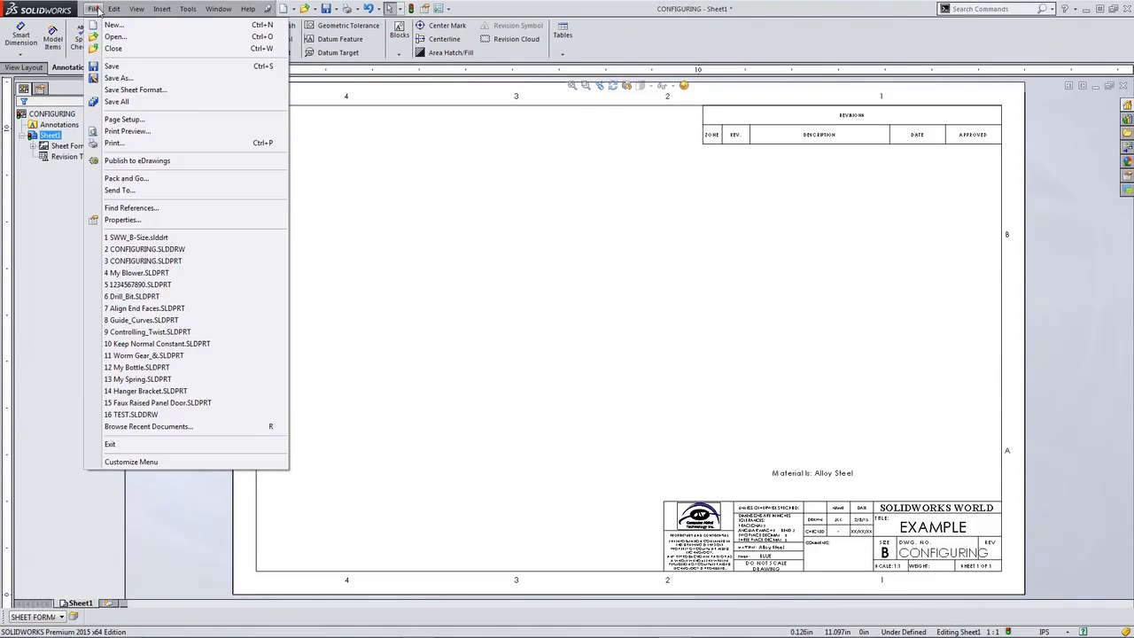
left_click(113, 76)
left_click(518, 373)
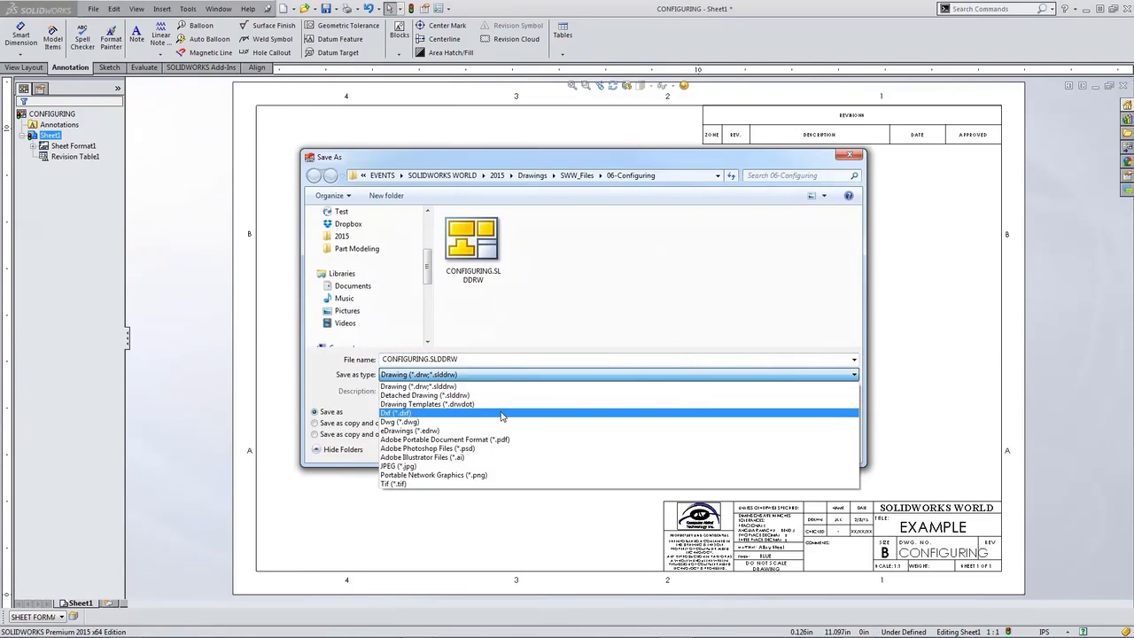
left_click(481, 404)
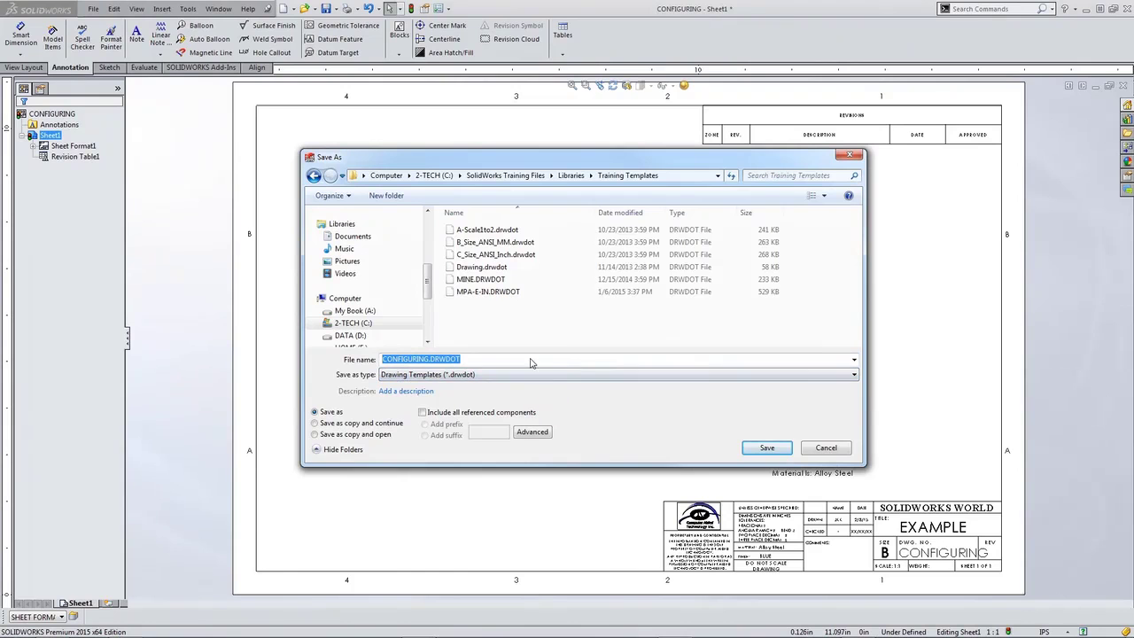
- Choose the Methods folder inside SWW_Files\z-Templates on the DATA (D:) drive as the template's save location
scroll(345, 297, "up", 3)
left_click(345, 297)
double_click(469, 230)
scroll(468, 266, "down", 1)
double_click(473, 327)
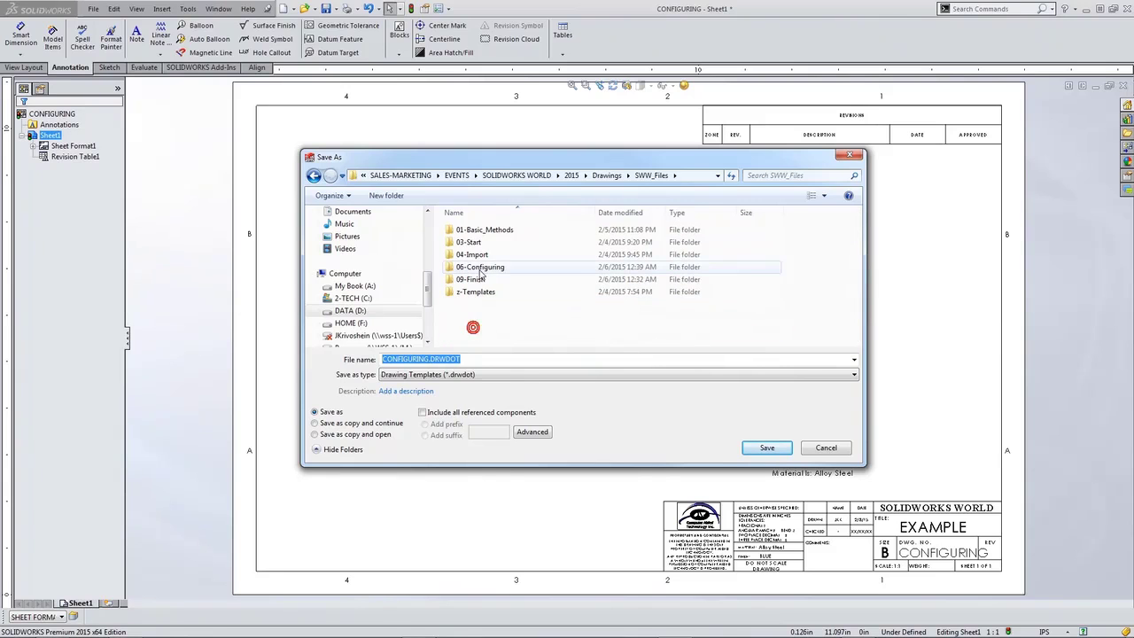
double_click(476, 291)
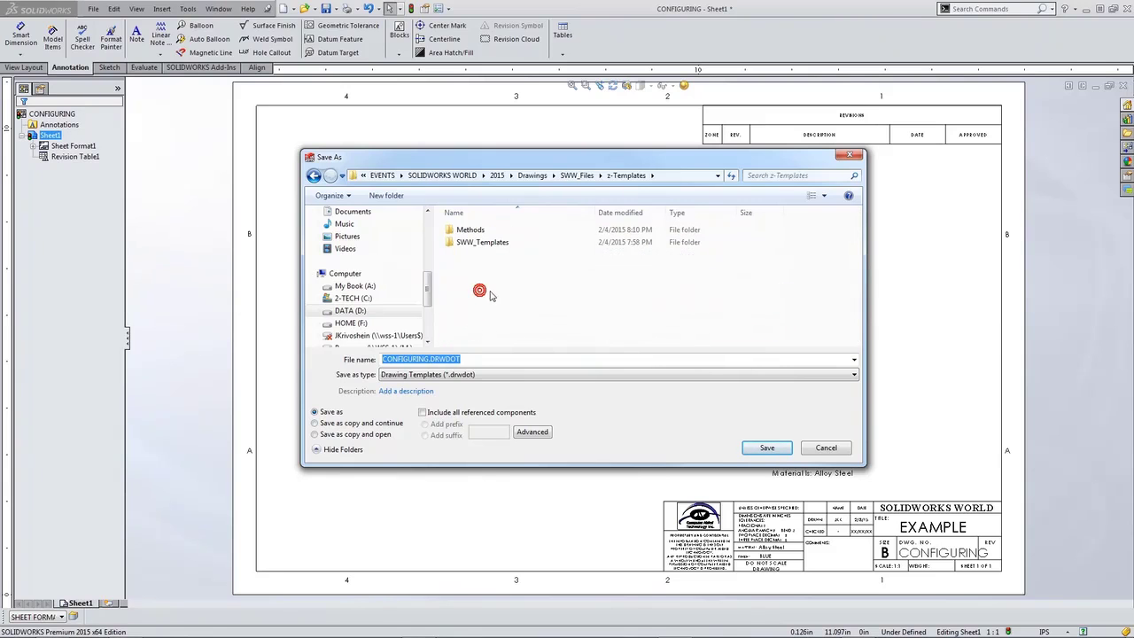
left_click(482, 243)
left_click(473, 232)
double_click(472, 231)
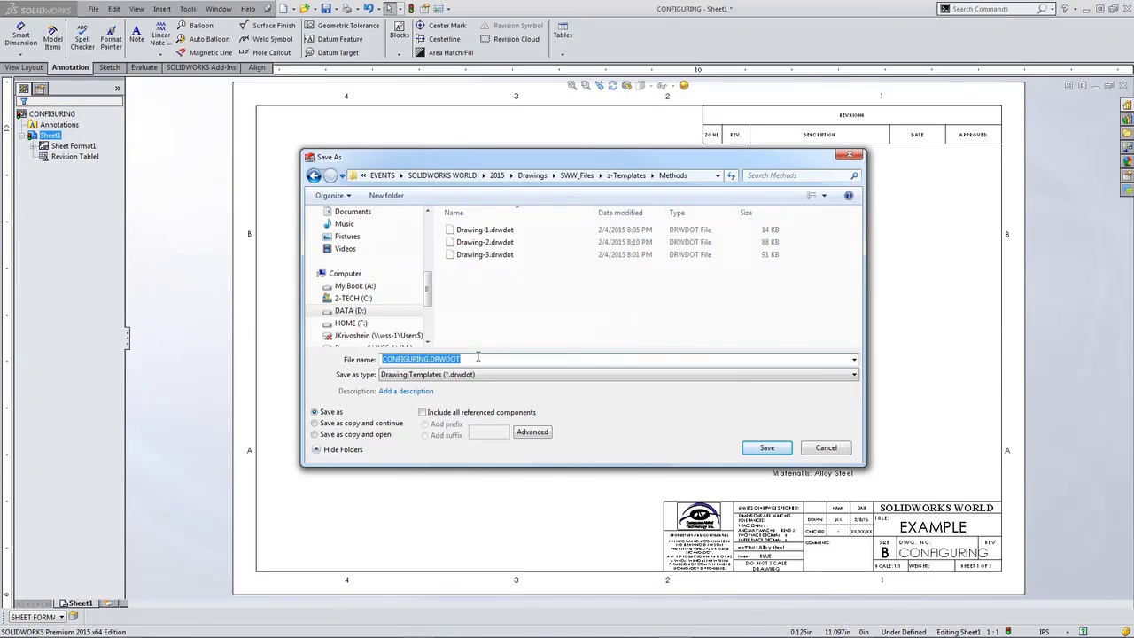
- Name the drawing template SWW-B-Size and save it
key("Delete")
type("SWW-B-S")
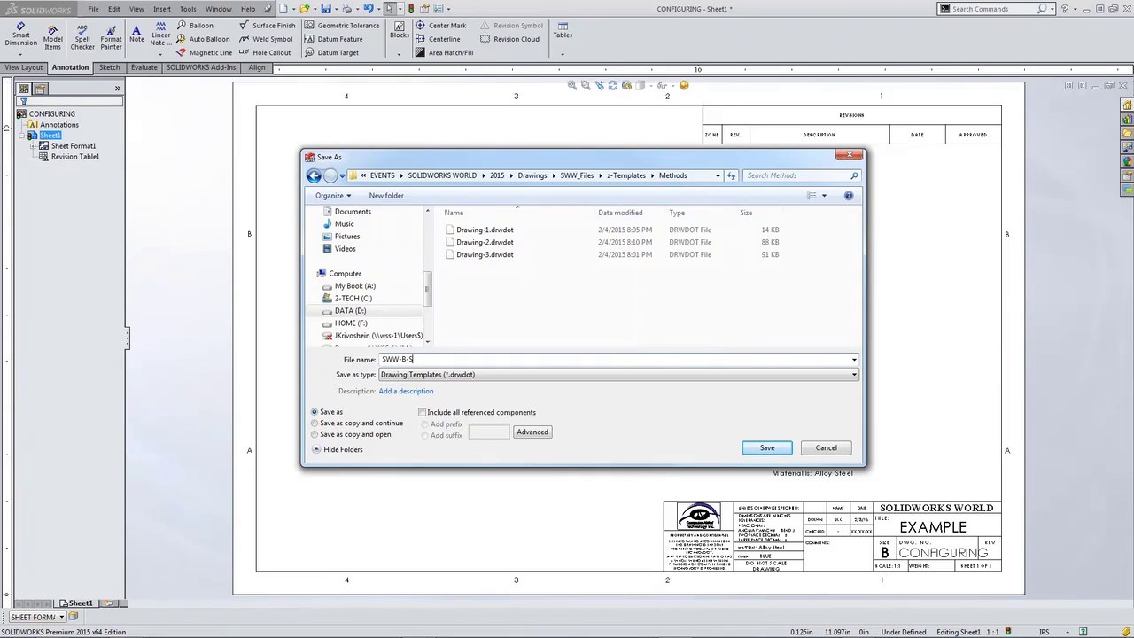
type("ize")
key("Return")
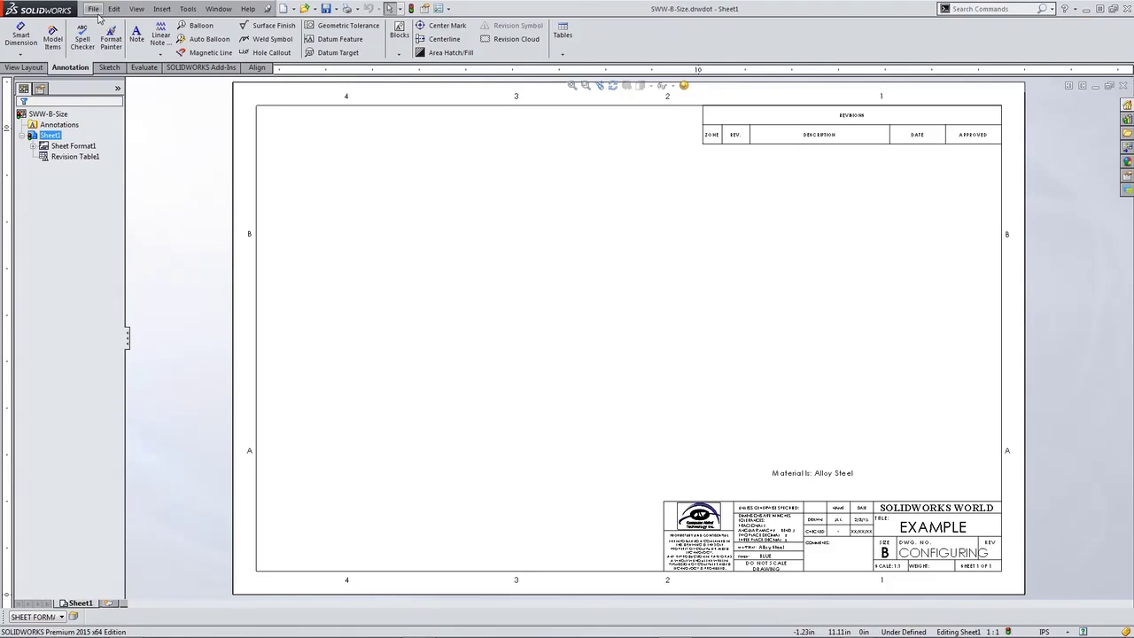
- Open the new document choices and look through the templates in the Methods group
left_click(93, 9)
left_click(107, 37)
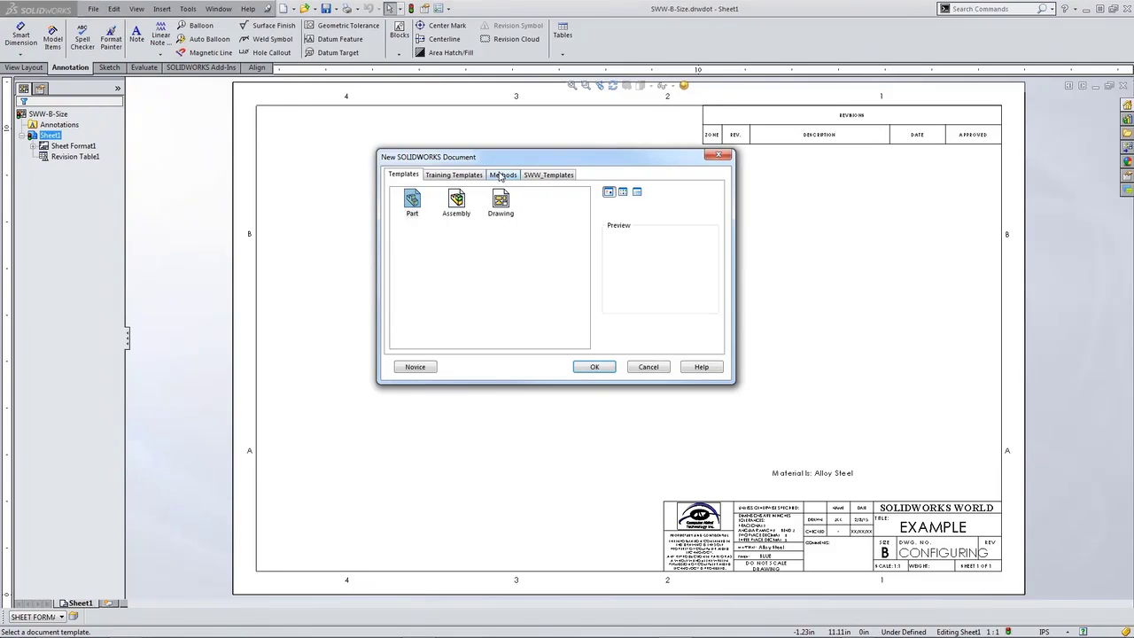
left_click(500, 175)
left_click(543, 213)
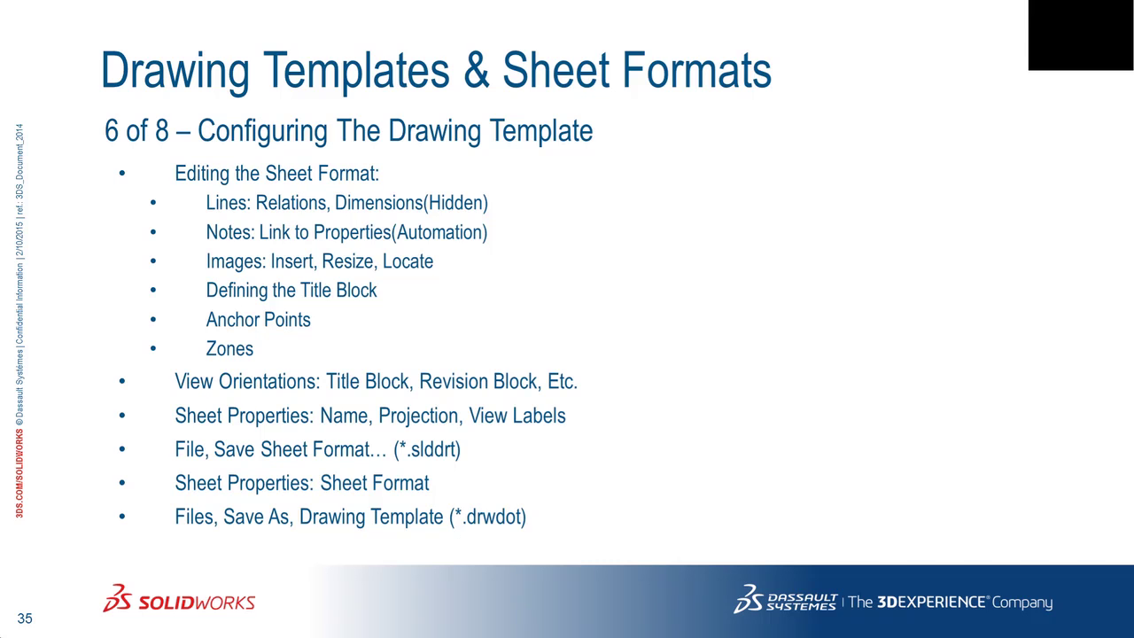
key("Right")
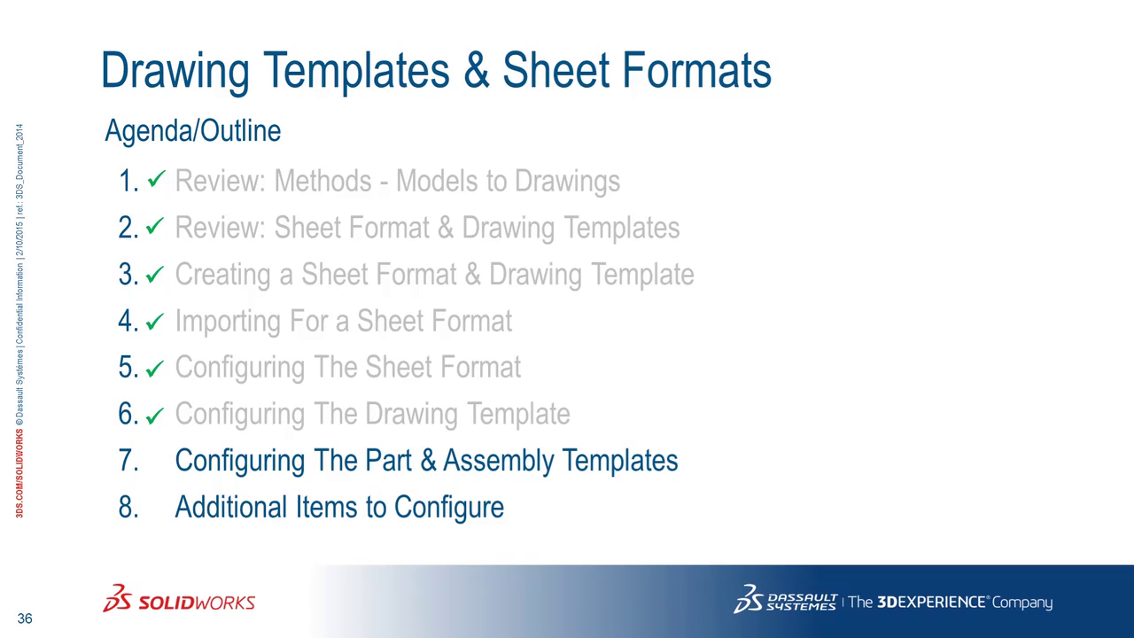
key("Right")
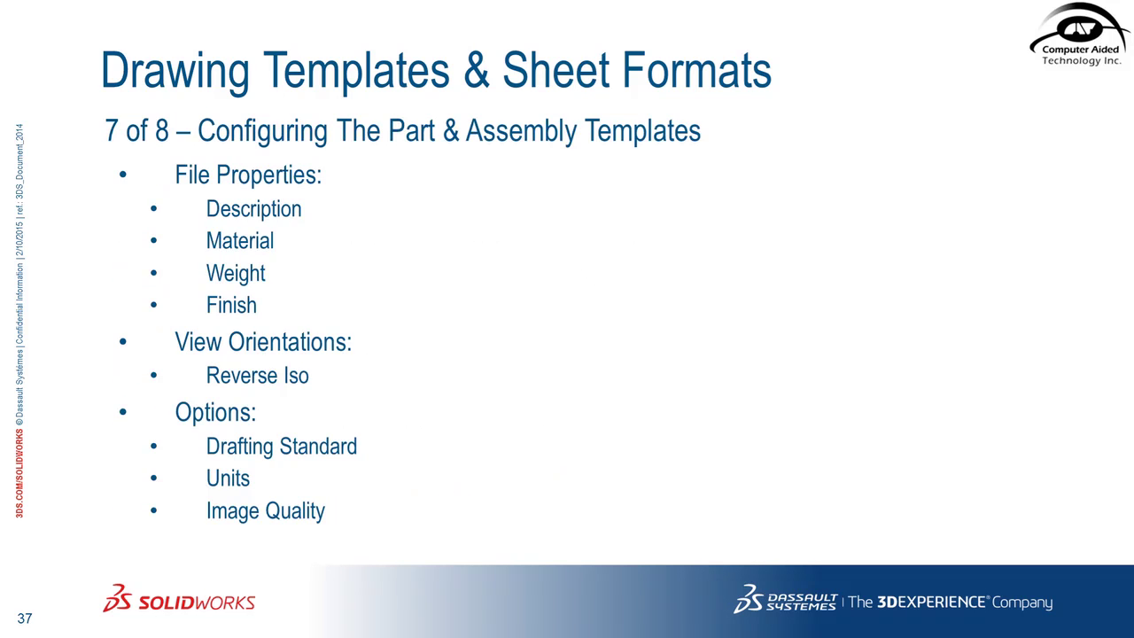
key("Left")
key("Right")
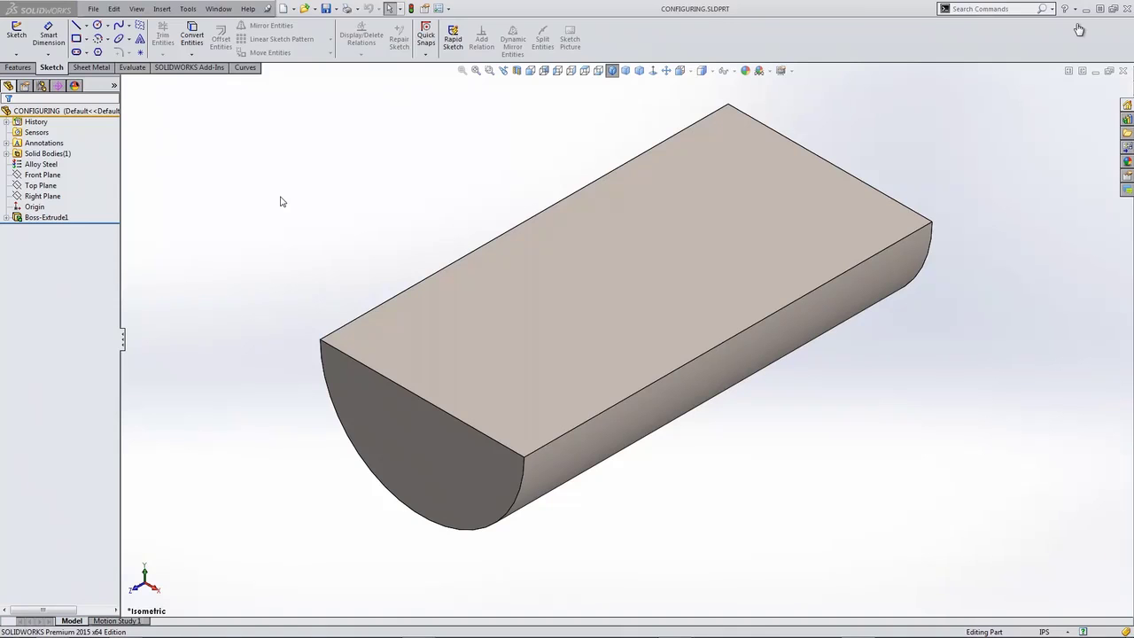
- Add a Text-type custom file property named Weight to the part and link its value to the part's mass
left_click(94, 9)
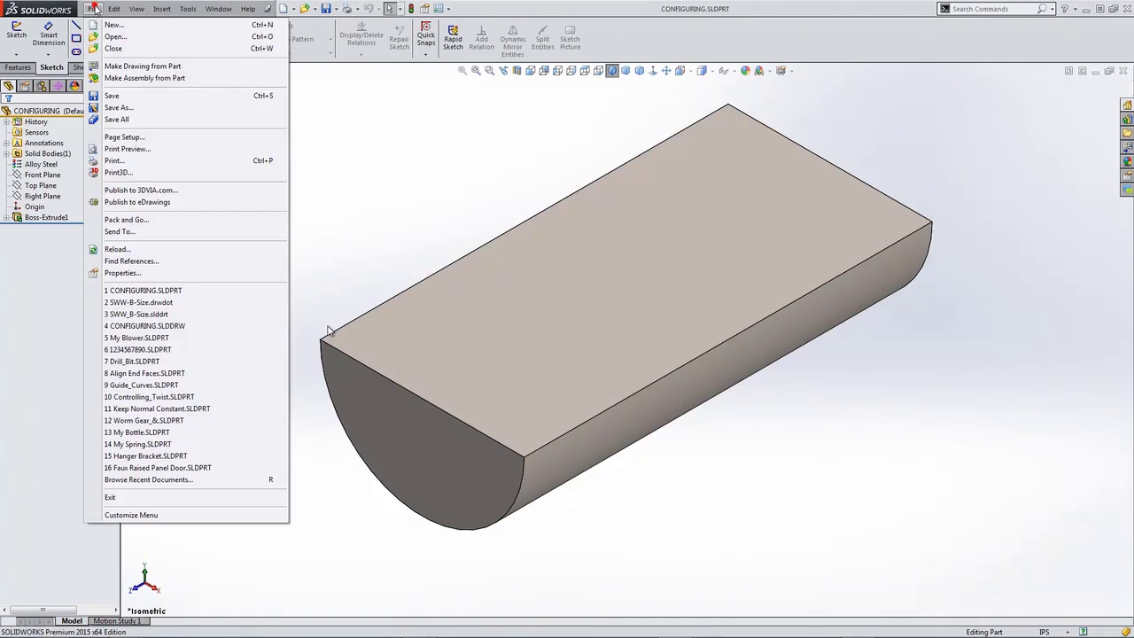
left_click(116, 276)
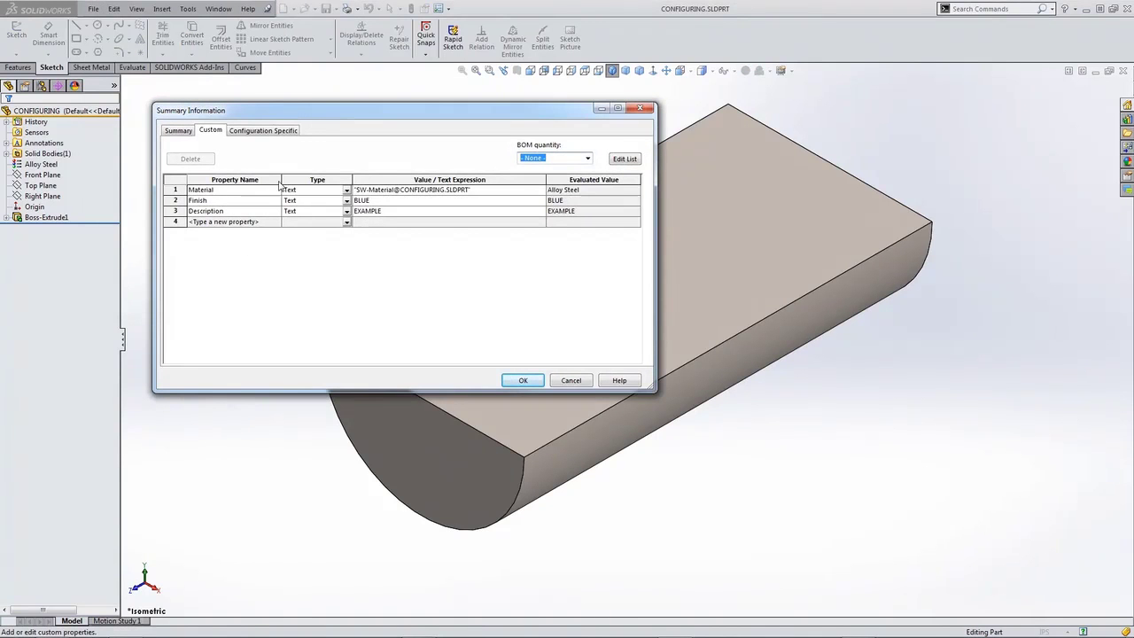
left_click(266, 223)
left_click(276, 222)
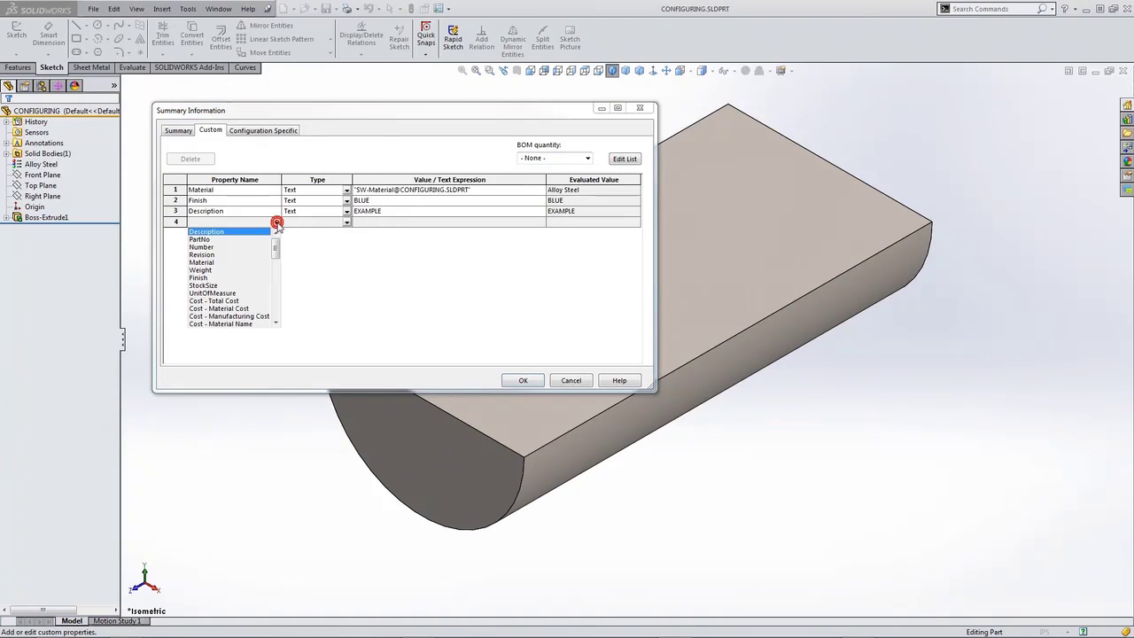
left_click(204, 270)
left_click(374, 222)
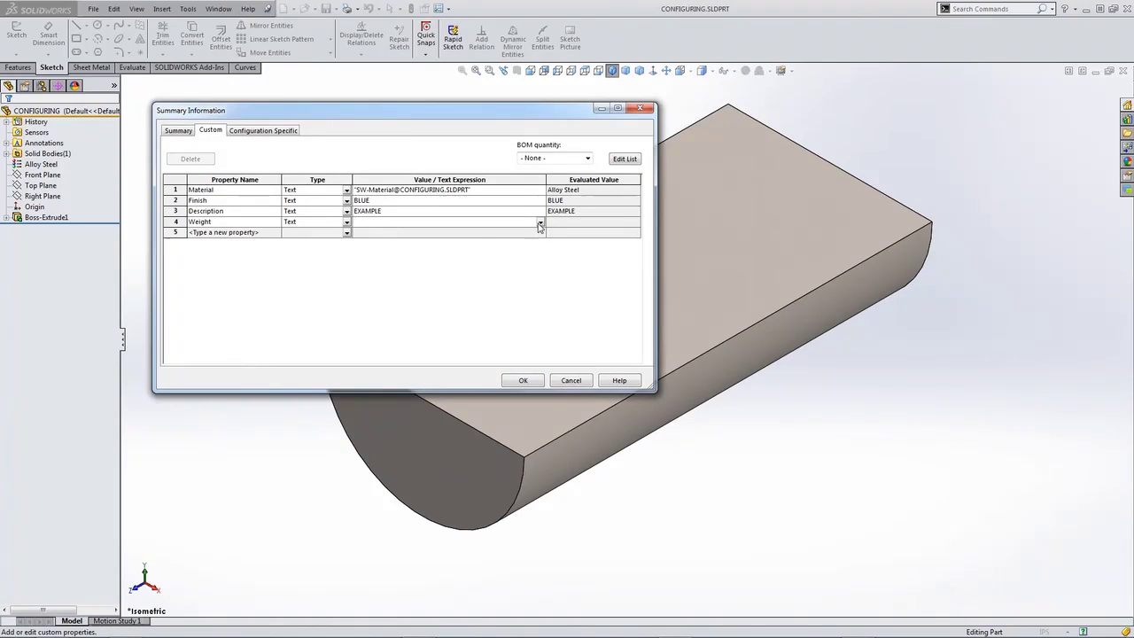
left_click(539, 222)
left_click(363, 241)
left_click(521, 381)
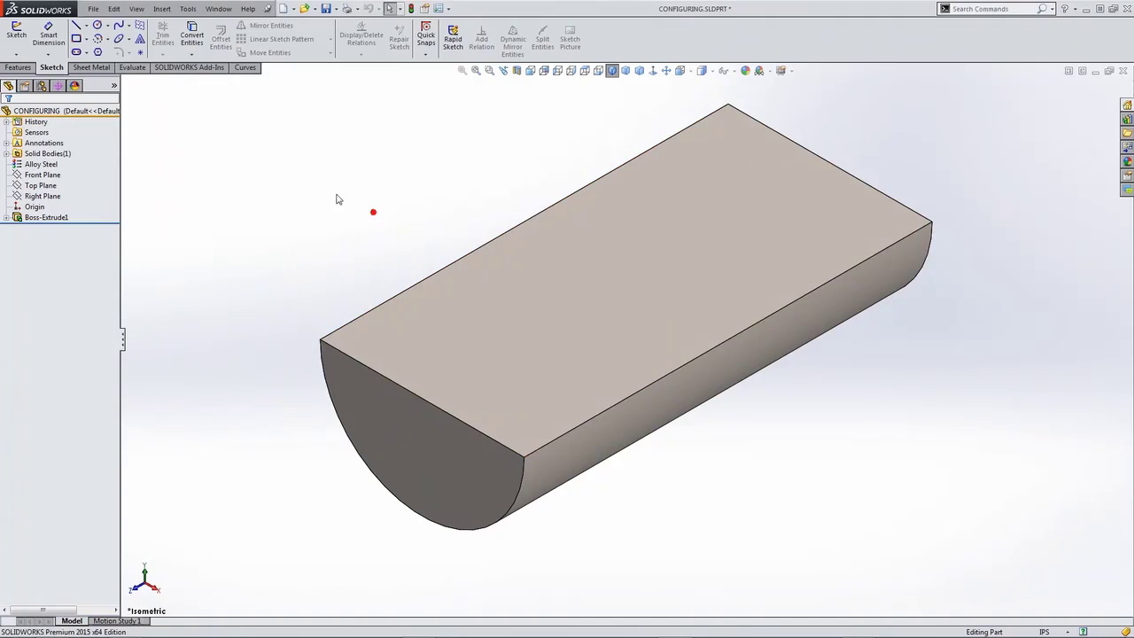
- Examine the mass properties of the half-cylinder part and close the report
left_click(133, 67)
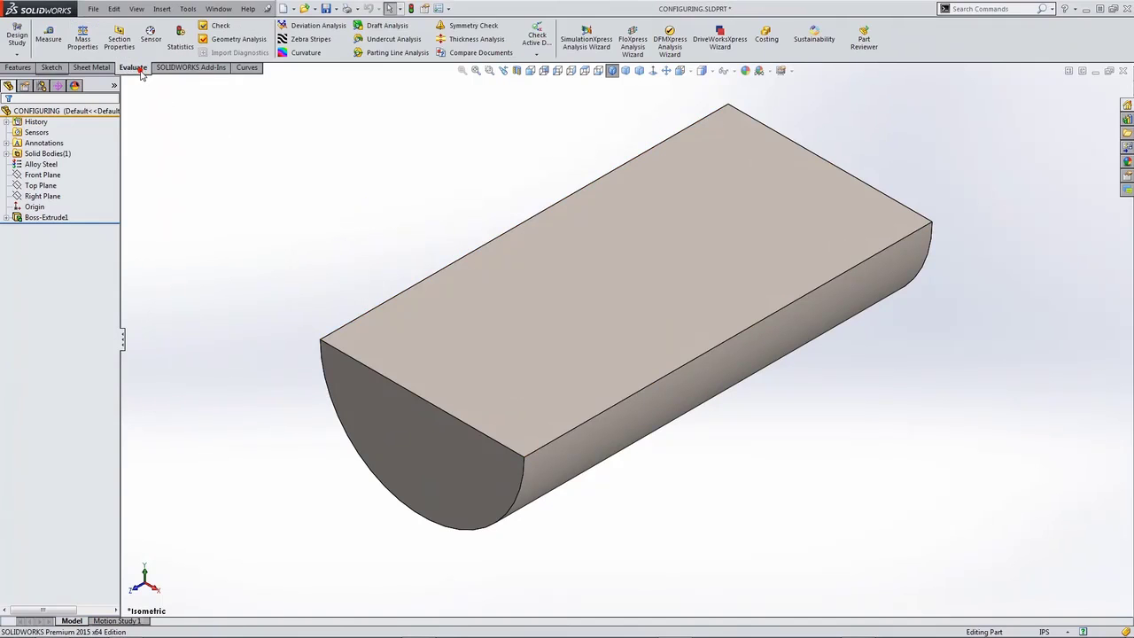
left_click(92, 44)
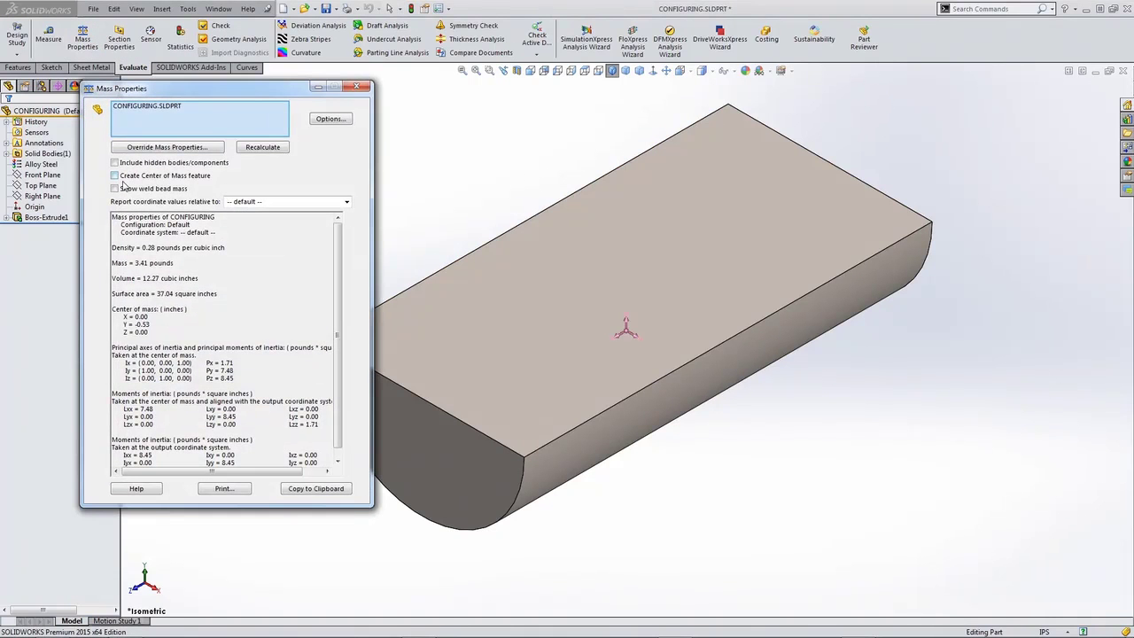
left_click(356, 87)
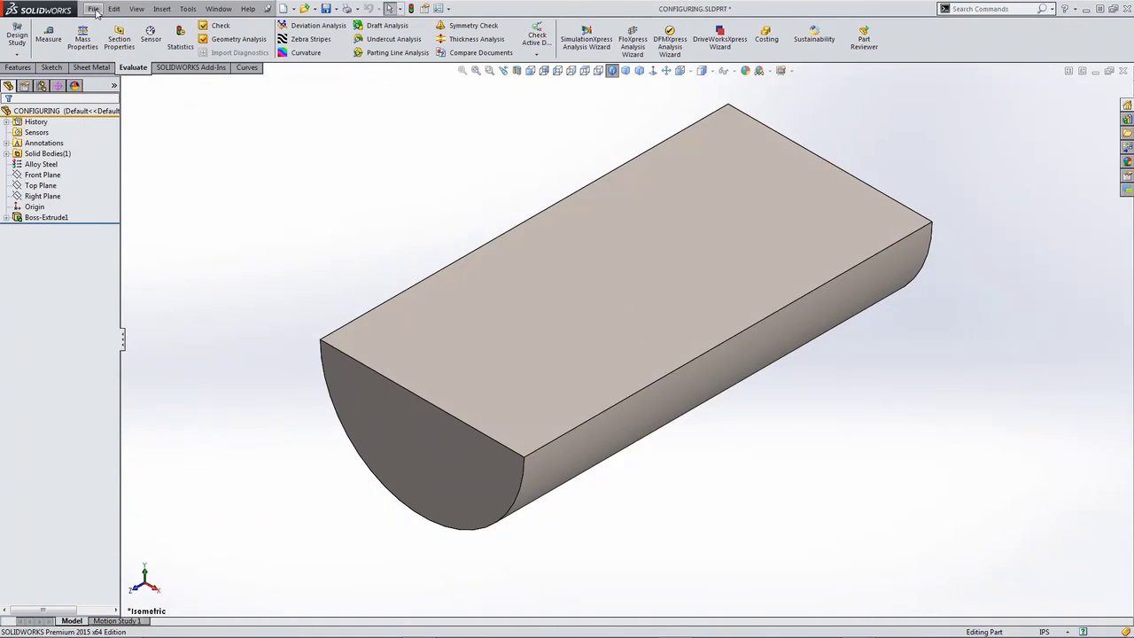
- Append lbs. to the mass link in the part's Weight custom property and accept the file properties
left_click(424, 8)
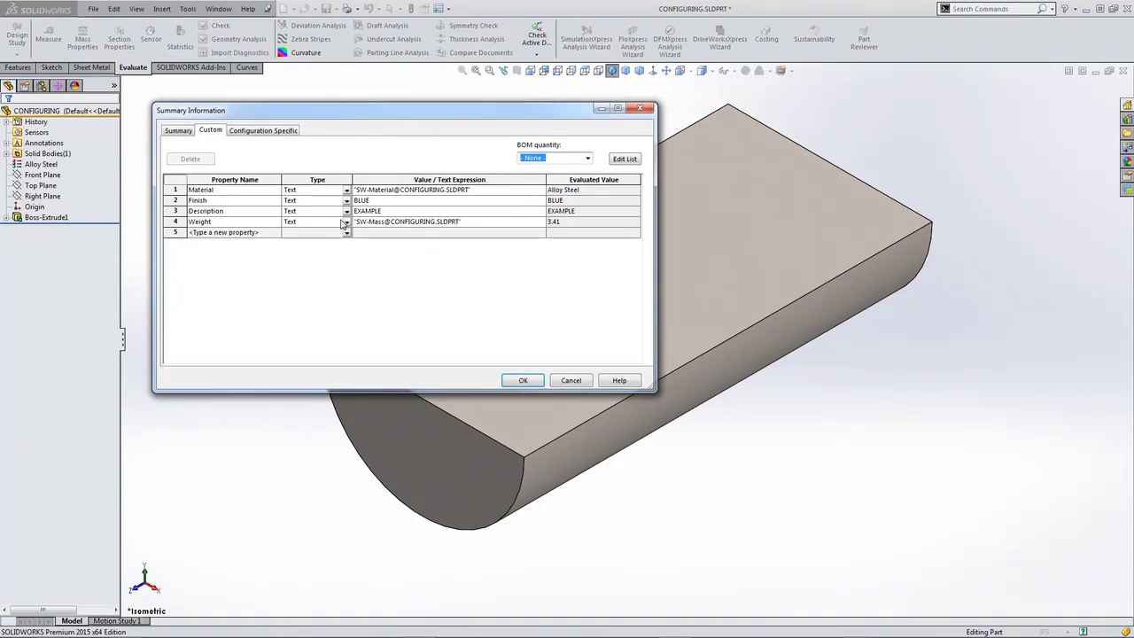
left_click(481, 223)
left_click(481, 223)
type("lb")
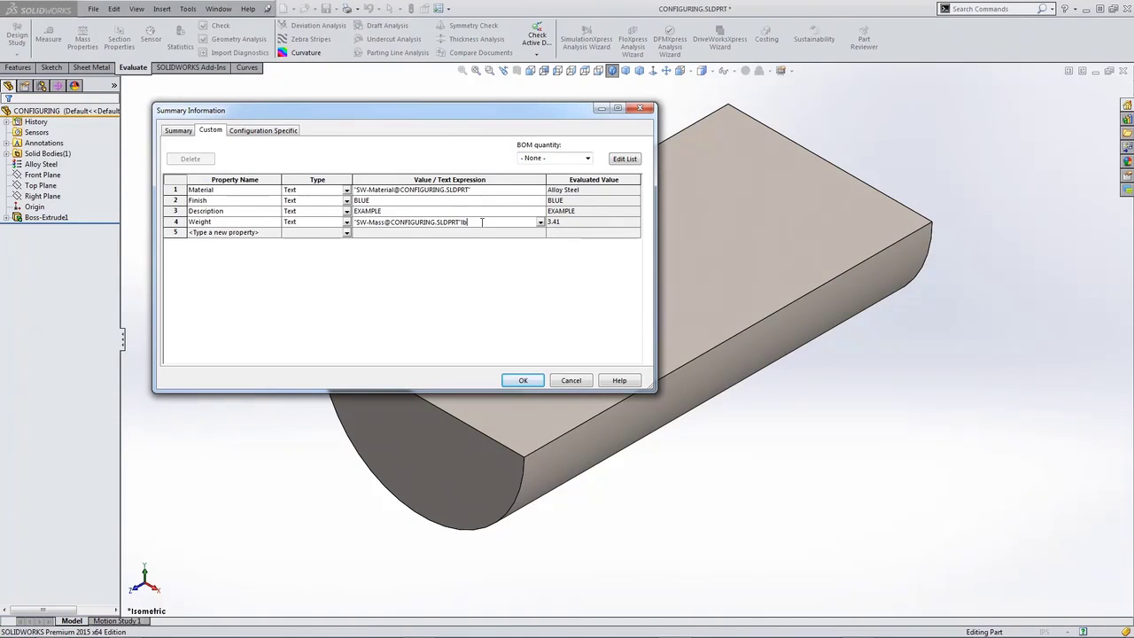
type("s.")
key("Return")
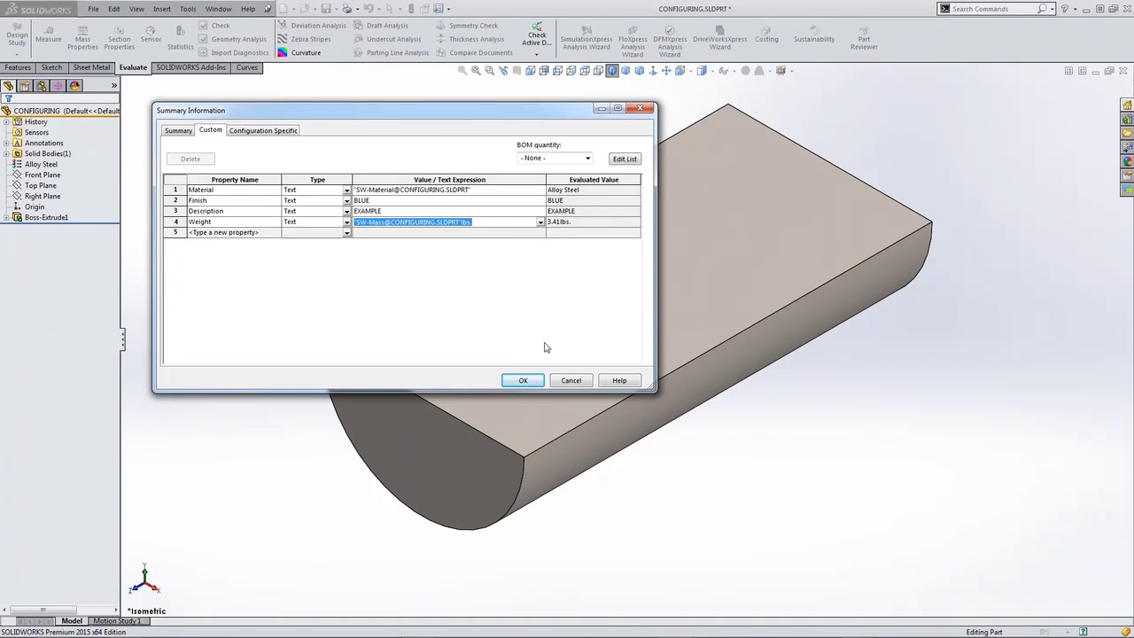
left_click(523, 380)
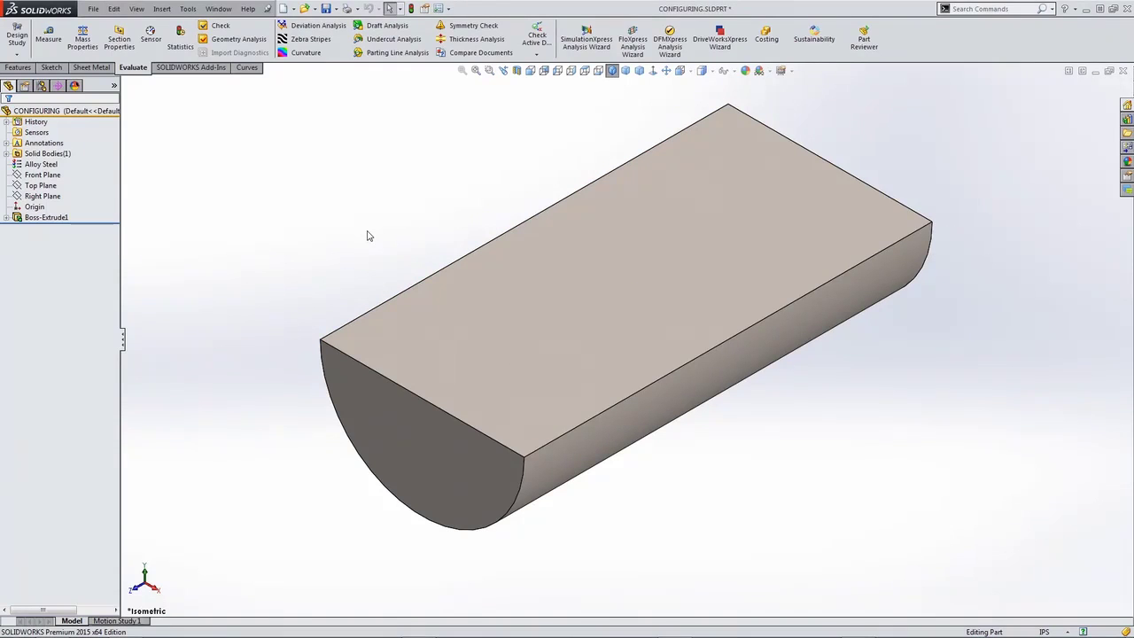
- Orient the half-cylinder to a reverse isometric view seen from underneath, with its curved face upward
key("ctrl+space")
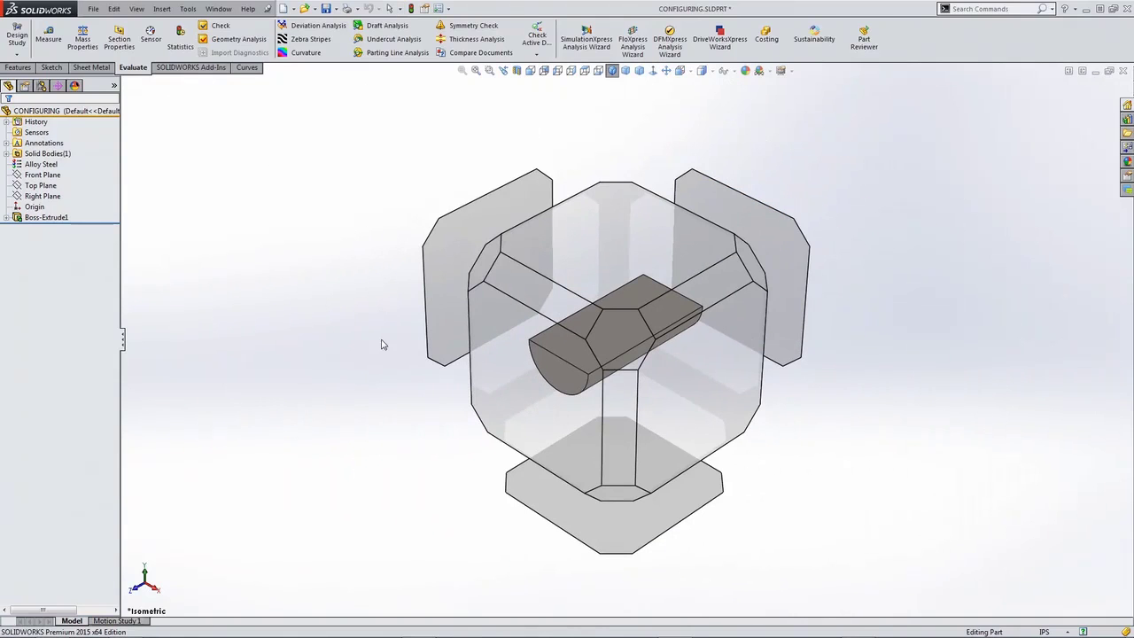
left_click(409, 339)
left_click_drag(409, 339, 447, 288)
key("ctrl+space")
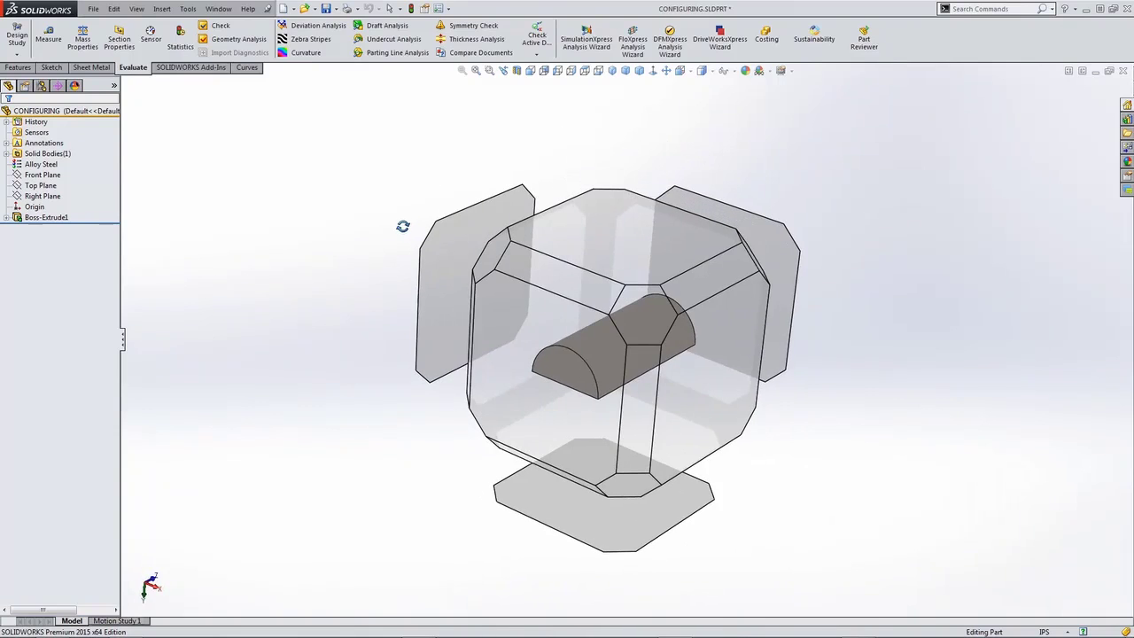
left_click(618, 327)
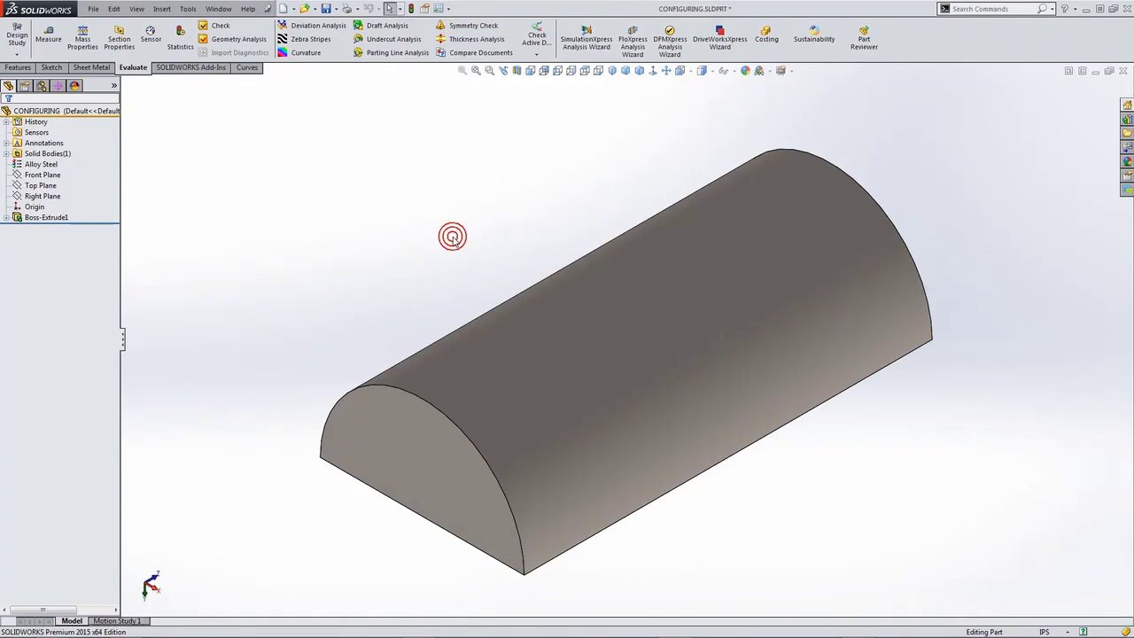
- Save the current orientation as a named view Rev-Iso and test it by switching to other standard views and back
key("space")
left_click(432, 259)
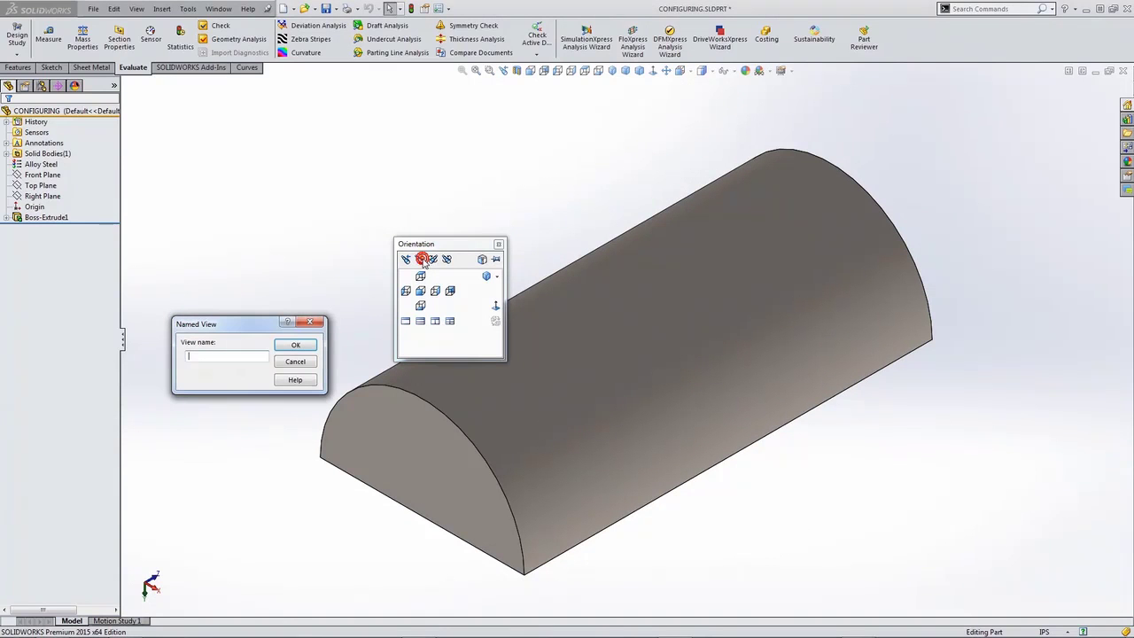
type("Rev-Iso")
key("Return")
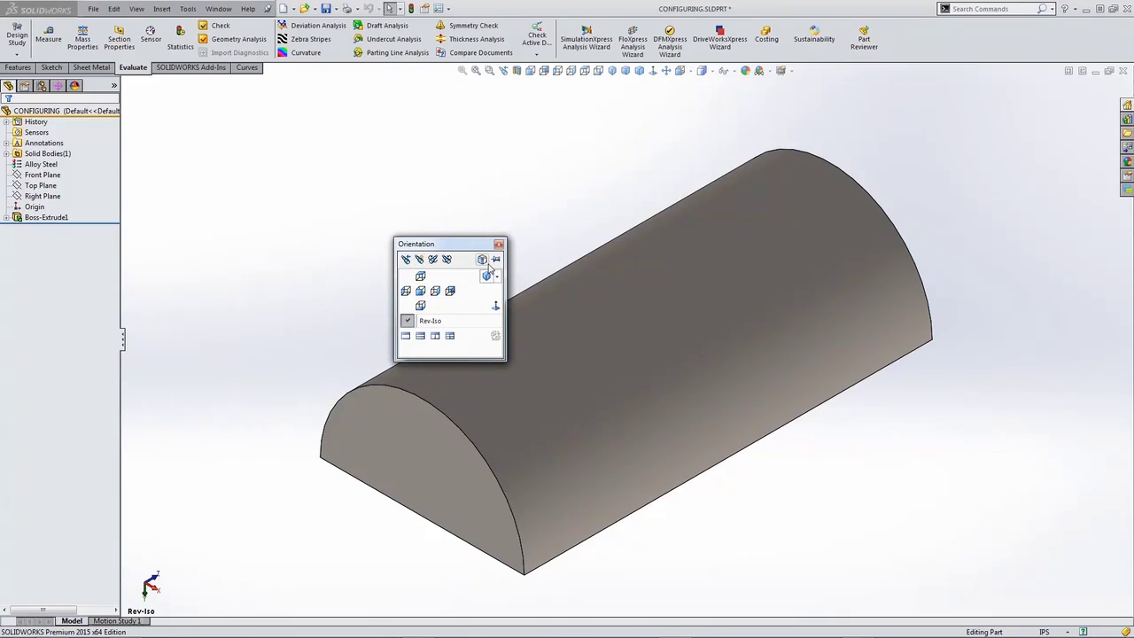
left_click(487, 276)
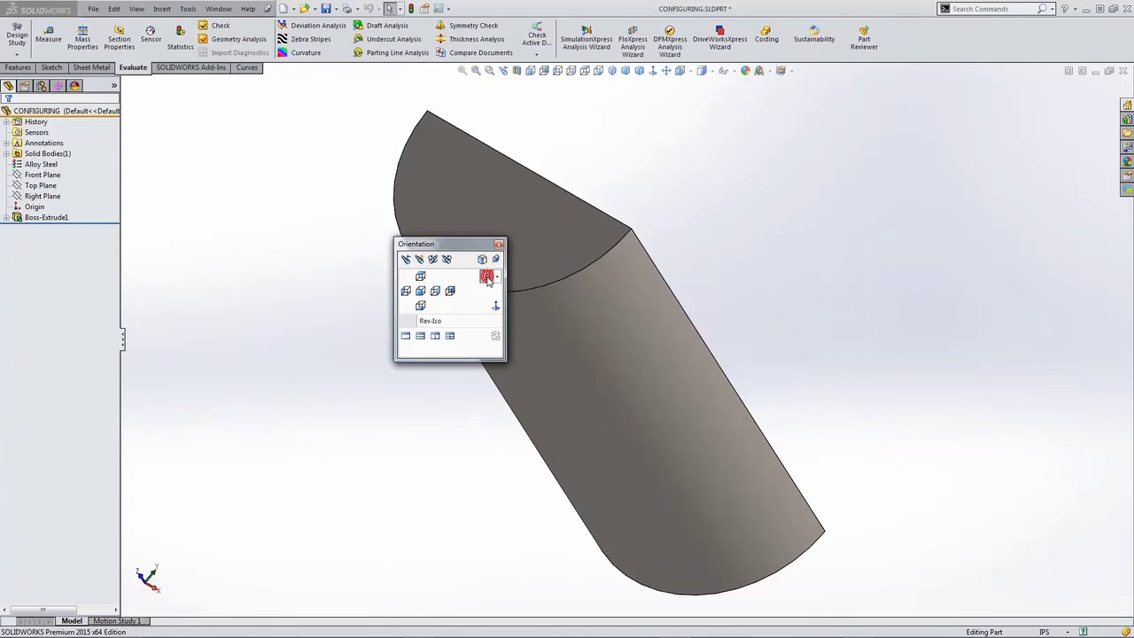
left_click(419, 276)
key("ctrl+7")
left_click(430, 320)
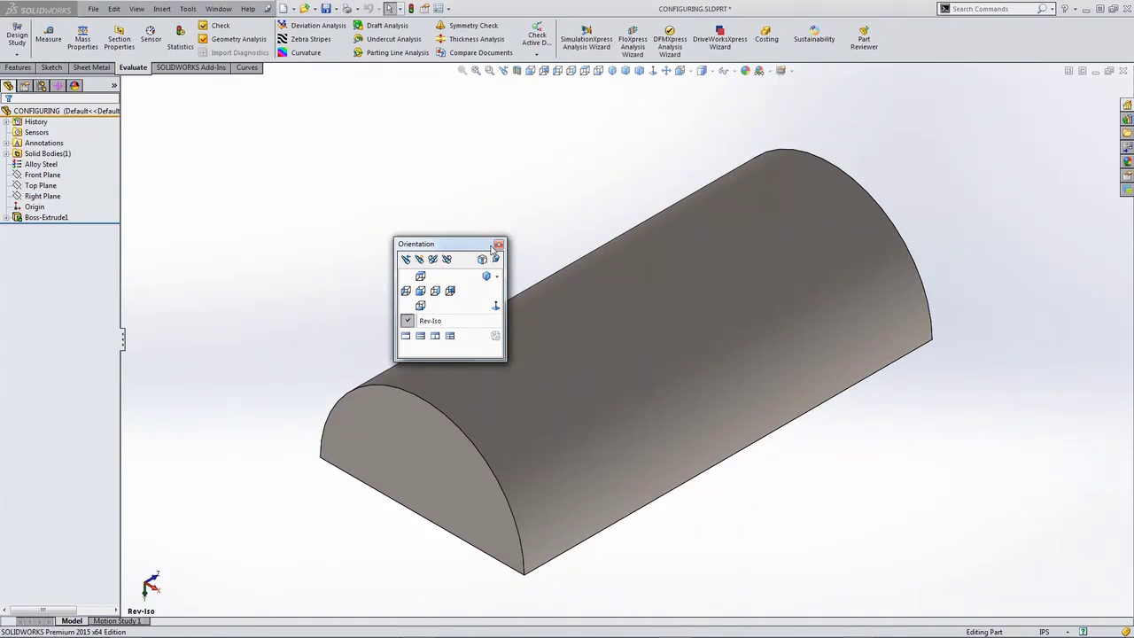
left_click(499, 244)
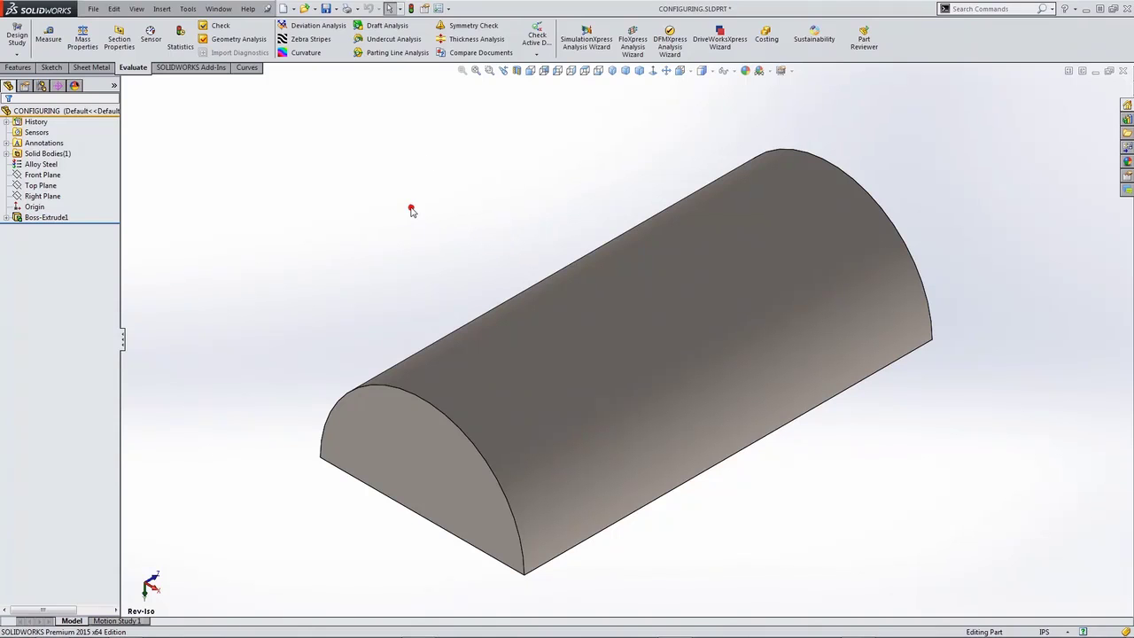
- Review the document's drafting standard and units, and lower the shaded image quality to a deviation of about 0.00868 in
left_click(438, 9)
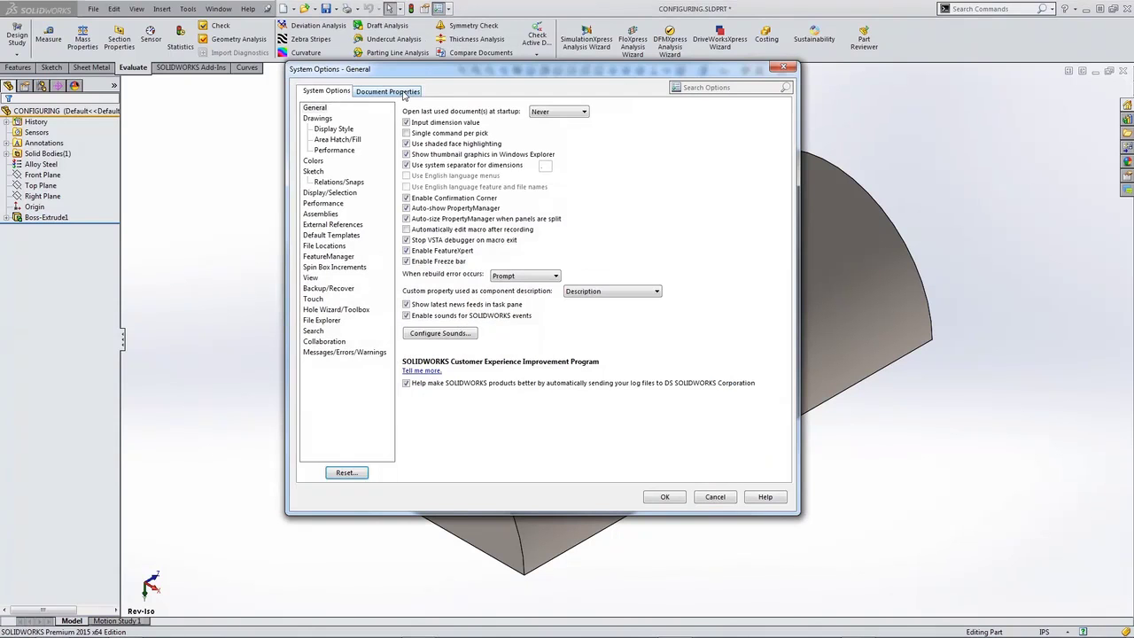
left_click(390, 92)
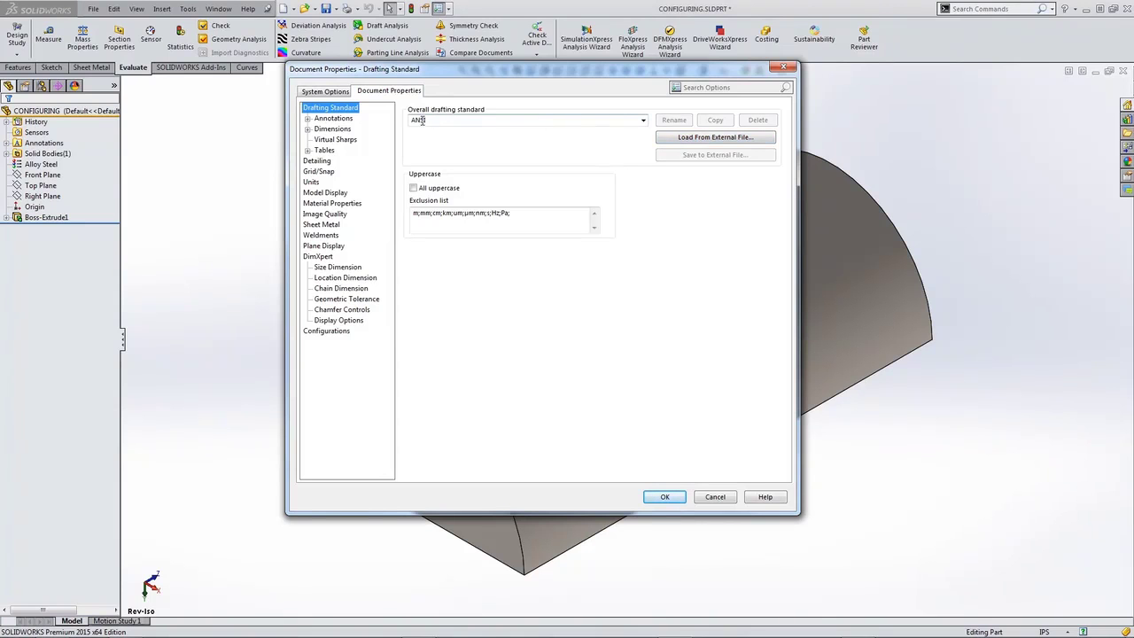
left_click(312, 183)
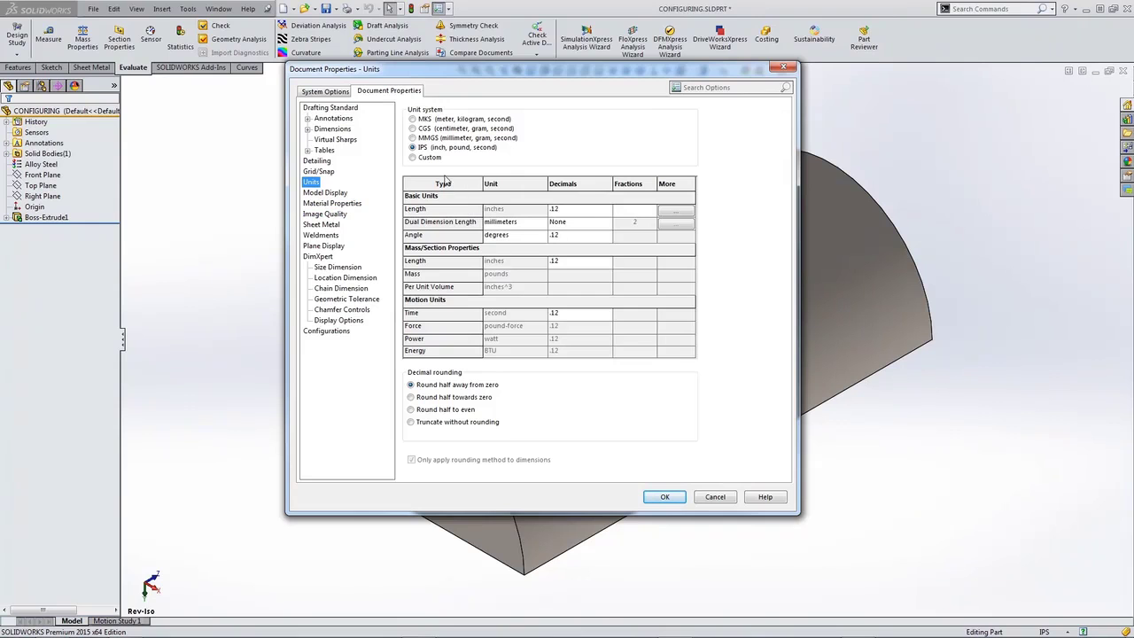
left_click(324, 214)
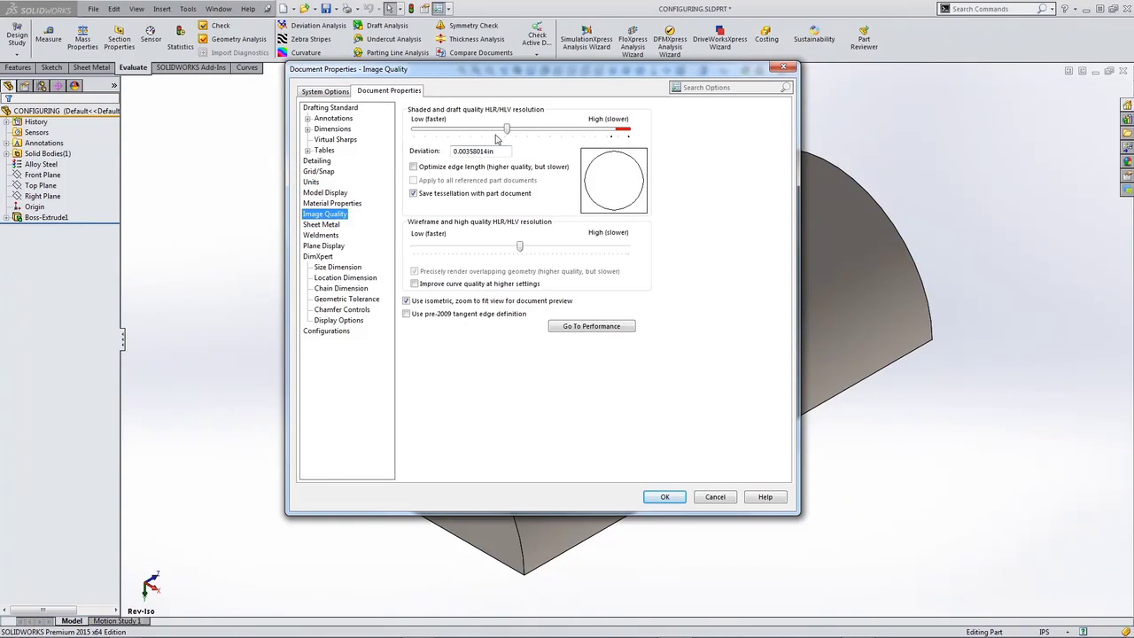
mouse_move(508, 130)
left_mouse_down()
mouse_move(433, 131)
mouse_move(447, 131)
left_mouse_up()
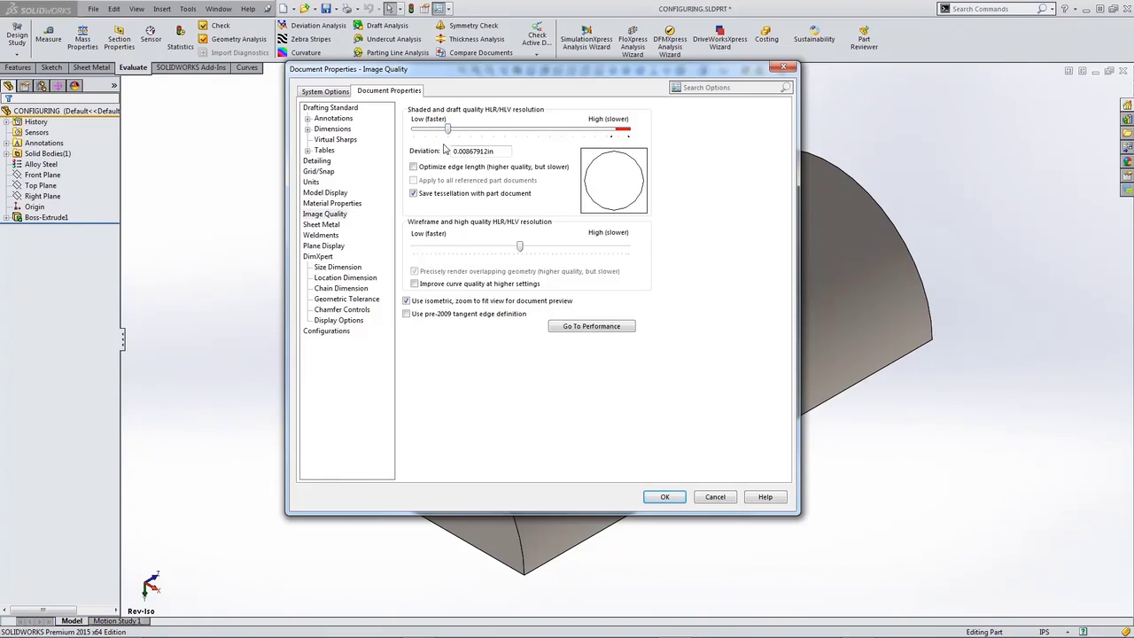
left_click(665, 497)
left_click(459, 215)
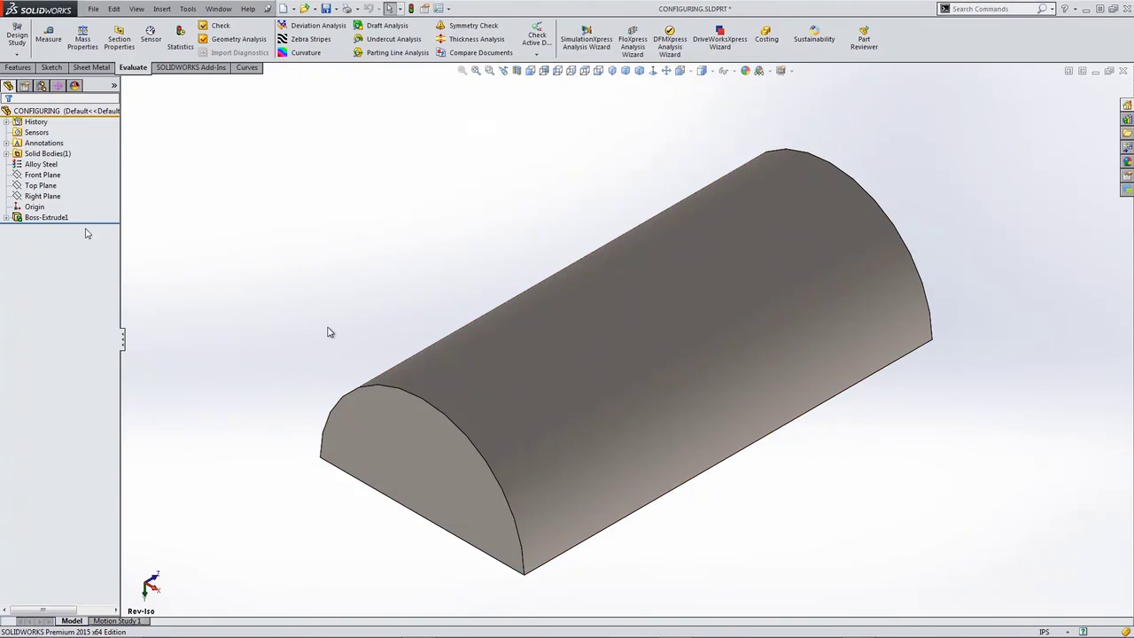
- Delete the Boss-Extrude1 feature and its sketch from the part, and check the list of saved view orientations
left_click(46, 217)
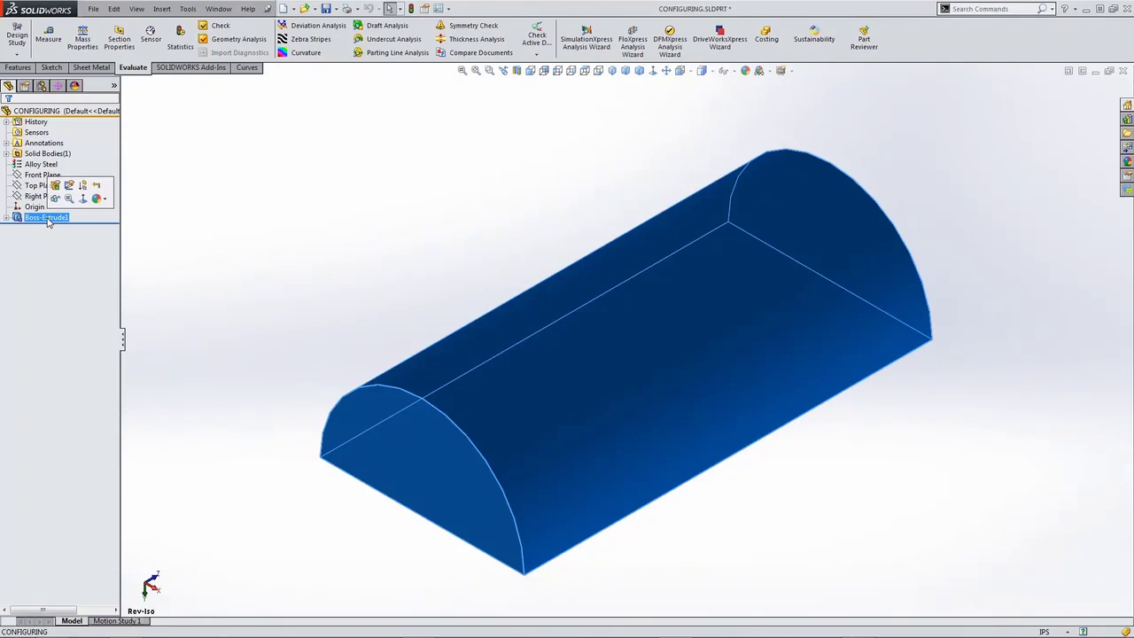
key("Delete")
right_click(49, 220)
left_click(73, 302)
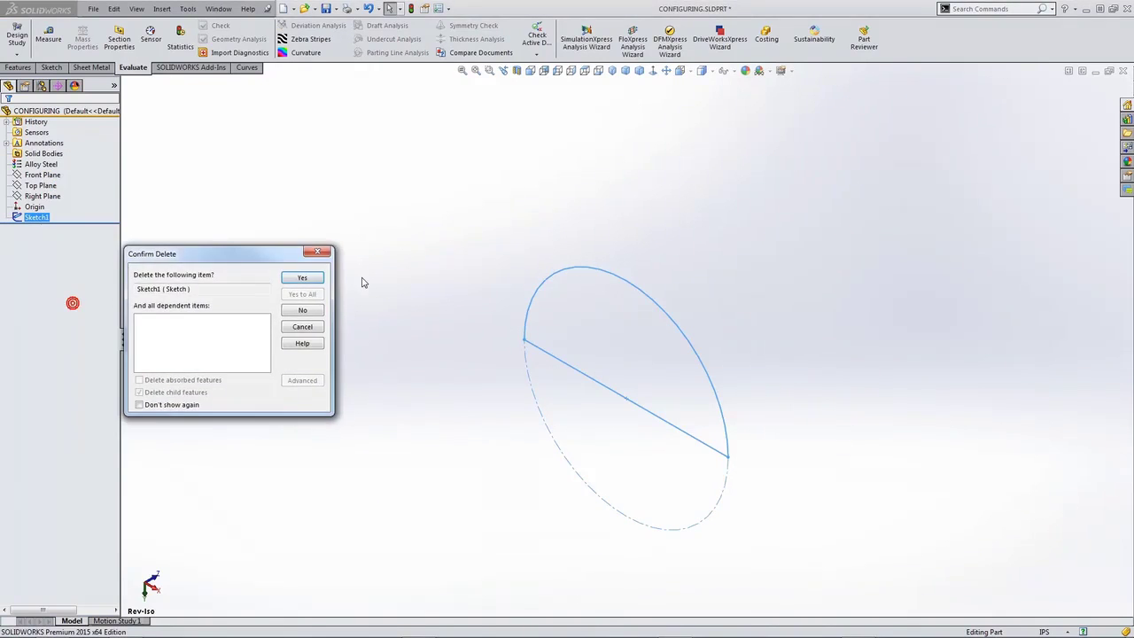
left_click(303, 277)
key("space")
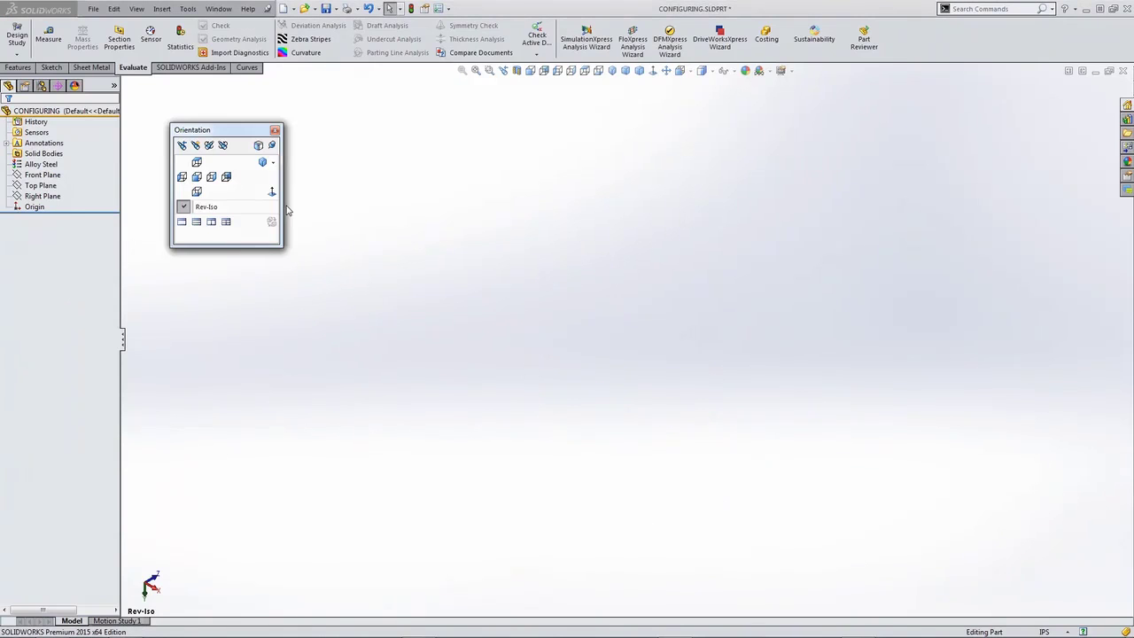
left_click(322, 207)
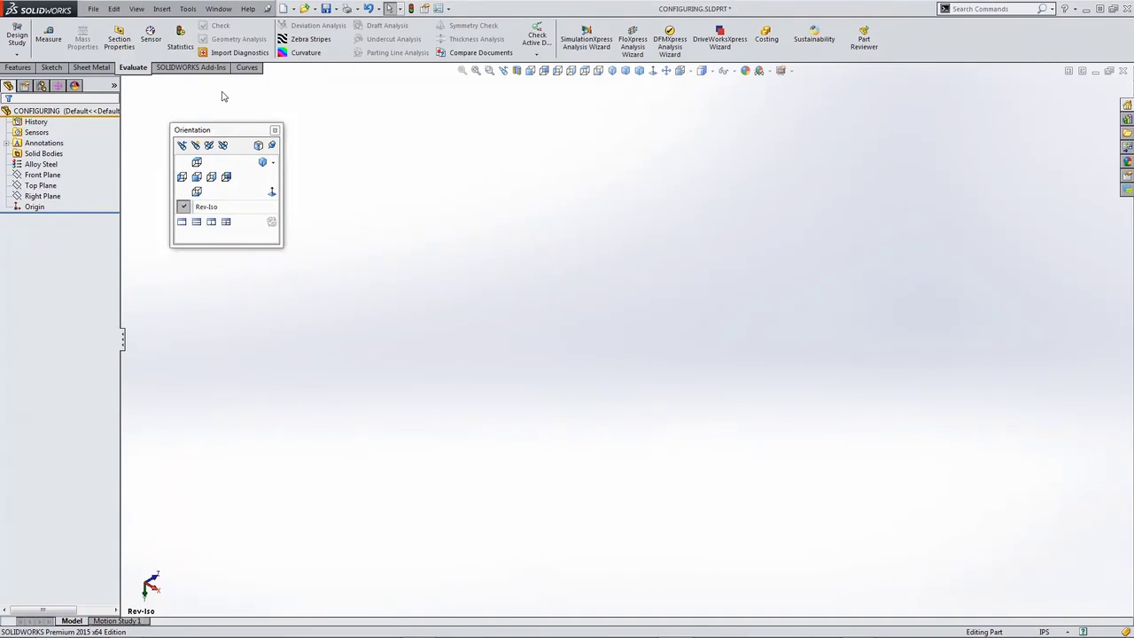
left_click(271, 129)
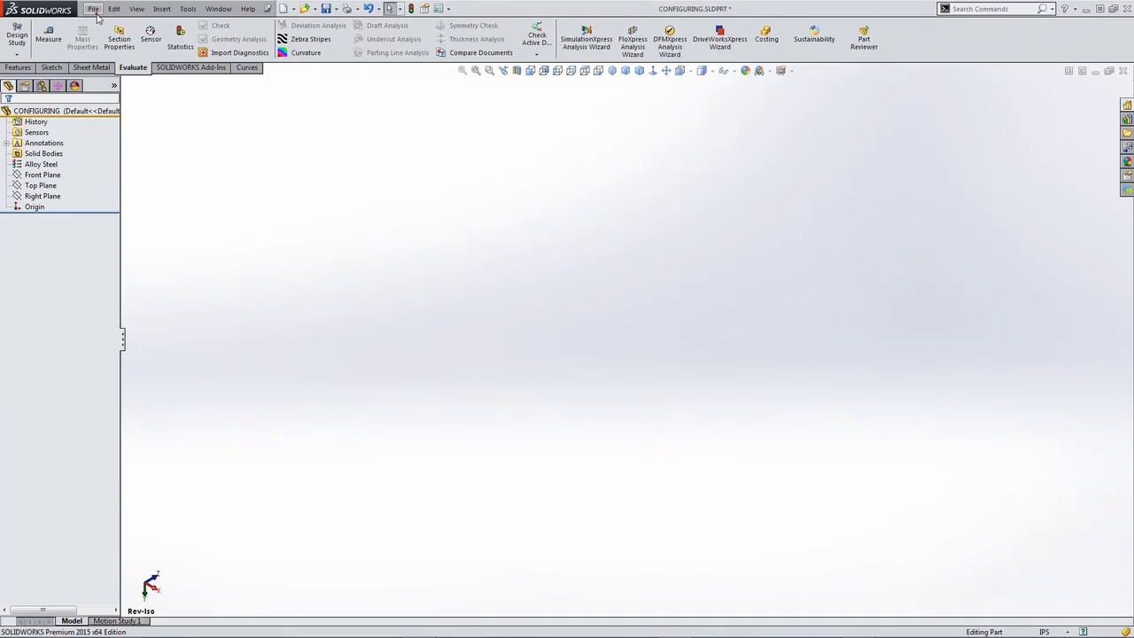
- Start saving the empty part under a new file name with the Part Templates (*.prtdot) file type
left_click(94, 10)
left_click(116, 107)
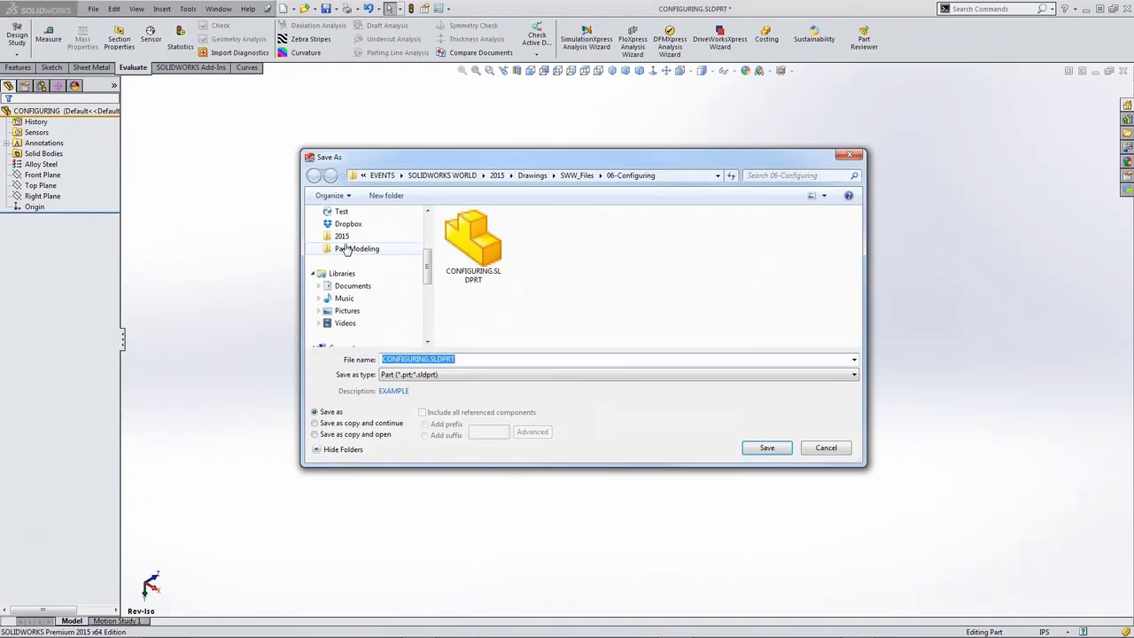
left_click(465, 375)
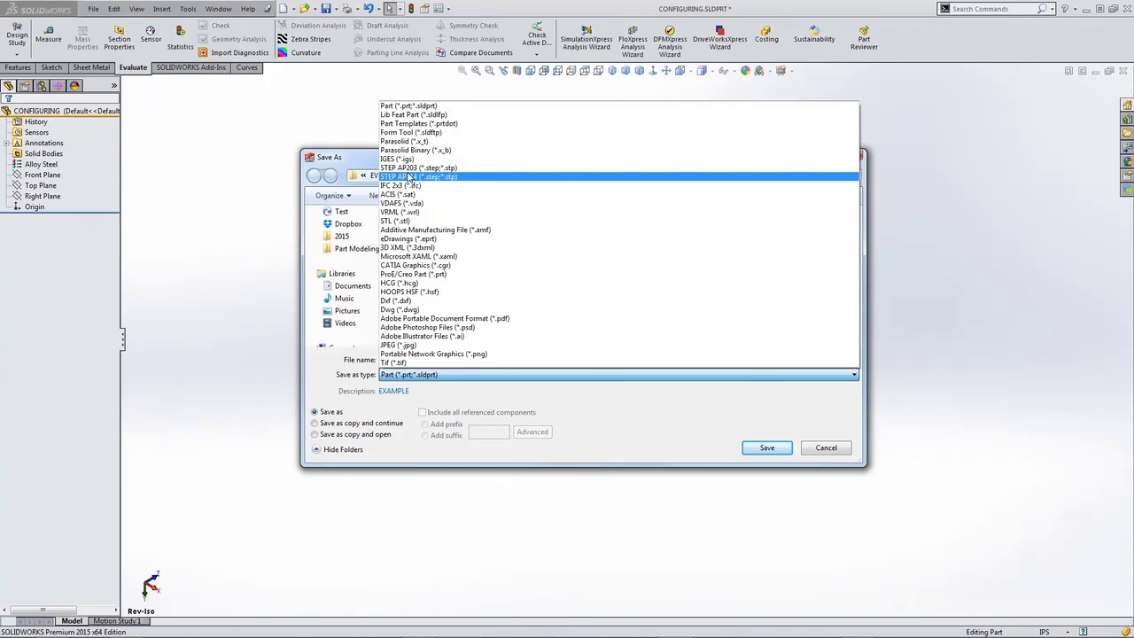
left_click(409, 123)
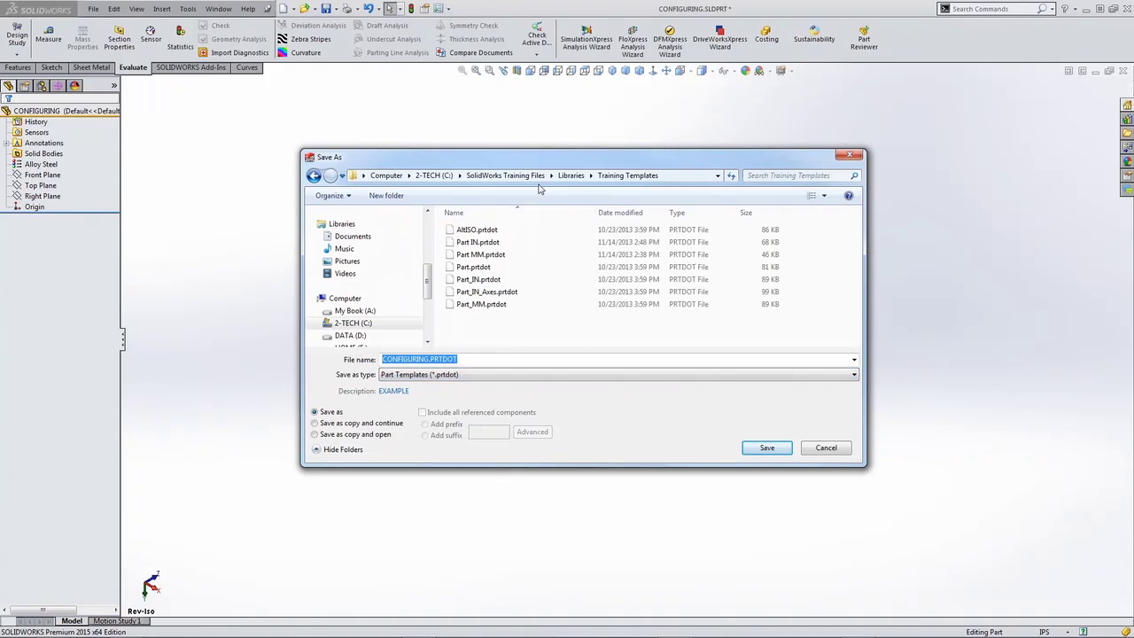
- Save the part template as SWW-PART in the Methods folder under SWW_Files and z-Templates
scroll(357, 284, "up", 3)
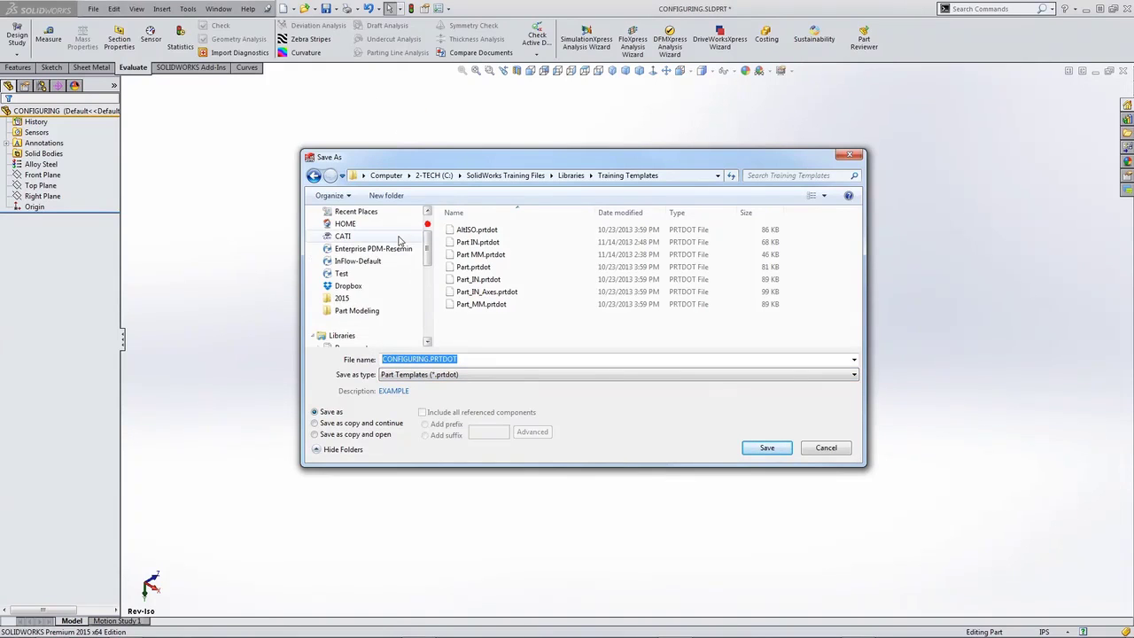
left_click(347, 300)
left_click(465, 231)
double_click(465, 232)
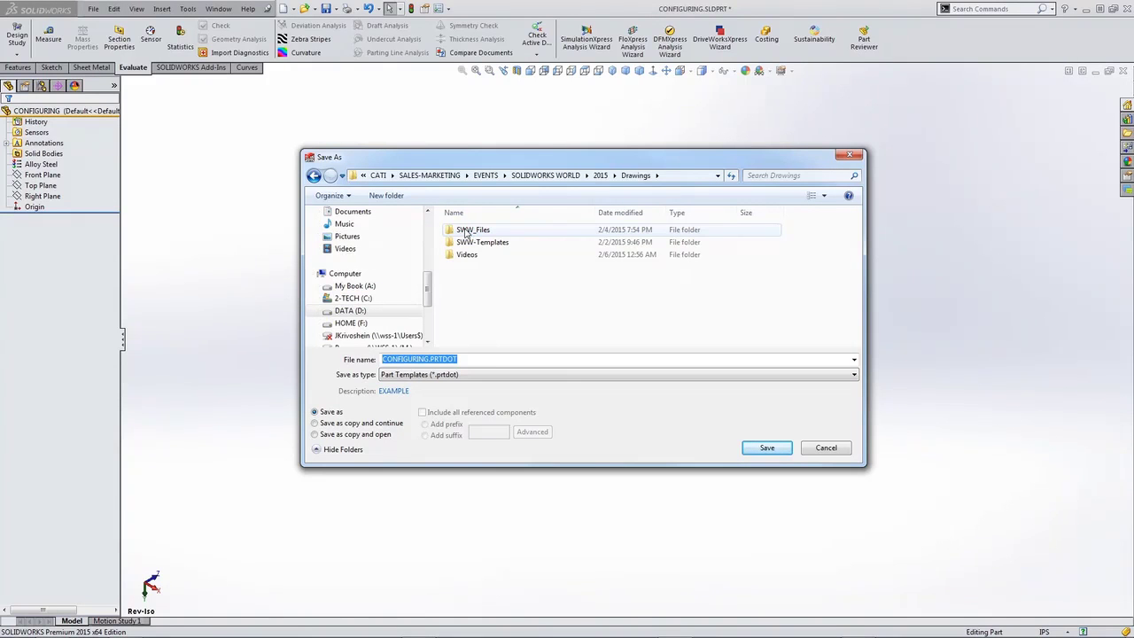
double_click(477, 230)
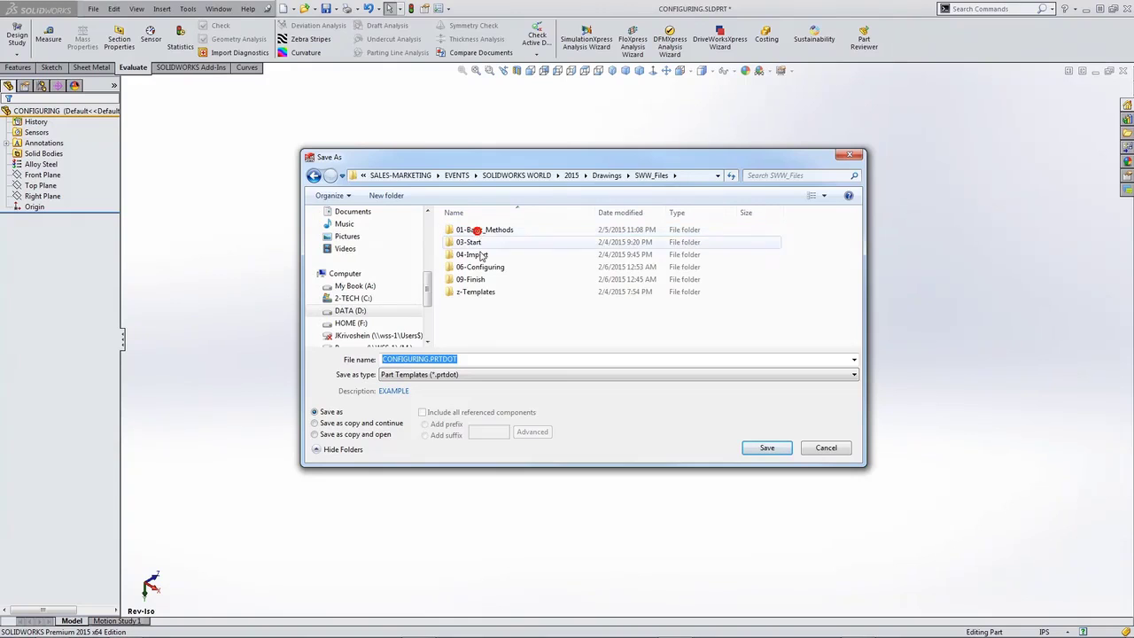
double_click(474, 291)
left_click(471, 232)
double_click(471, 232)
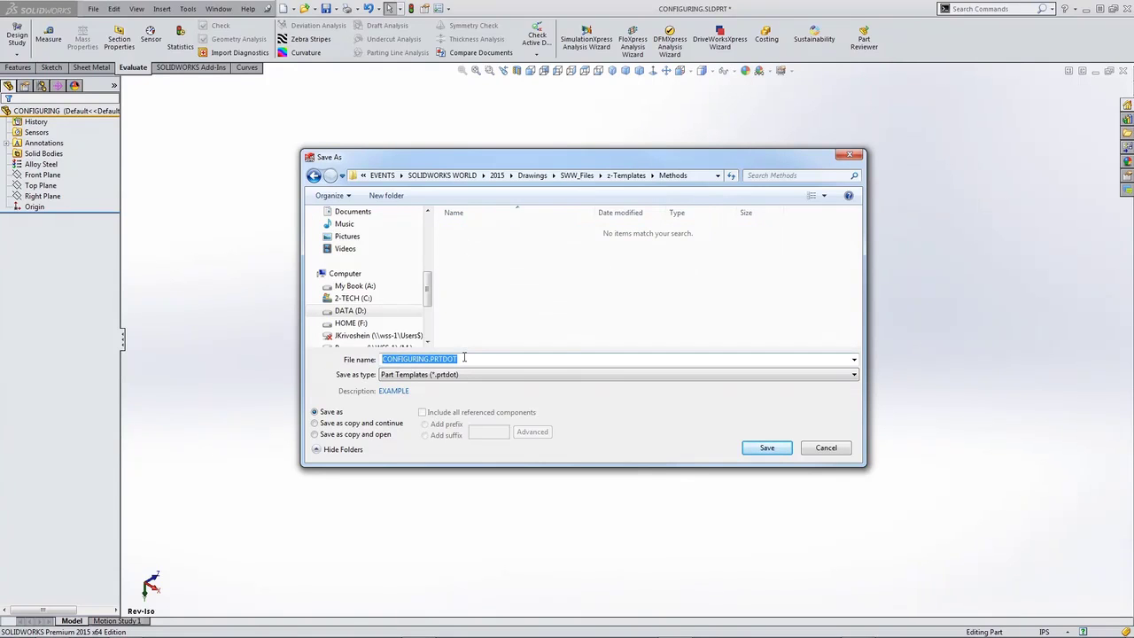
type("SWW")
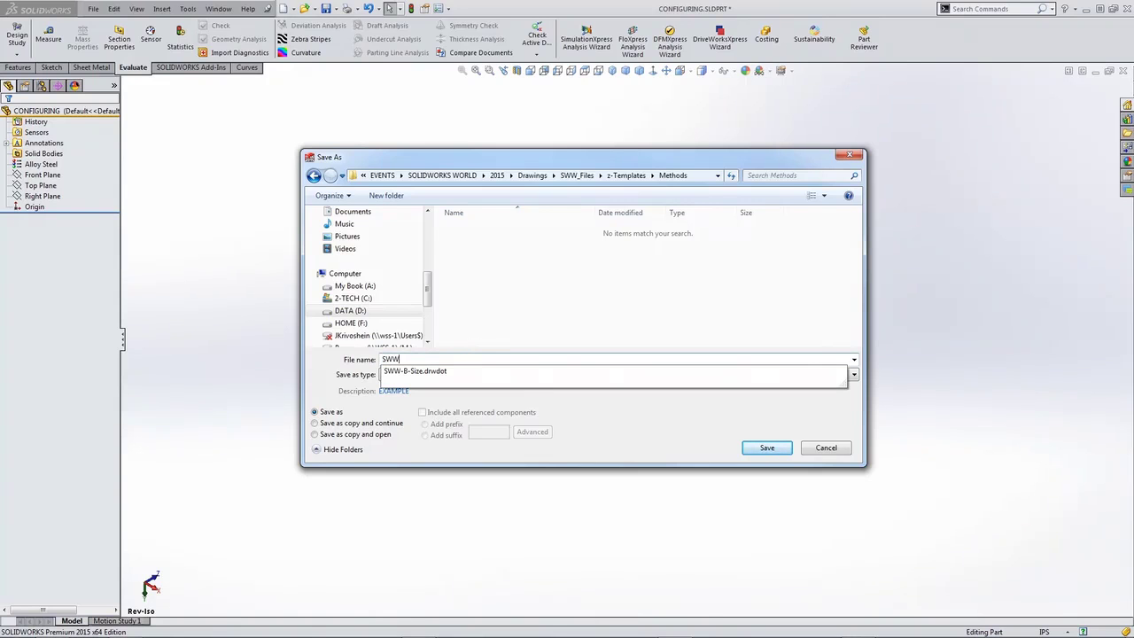
type("-PART")
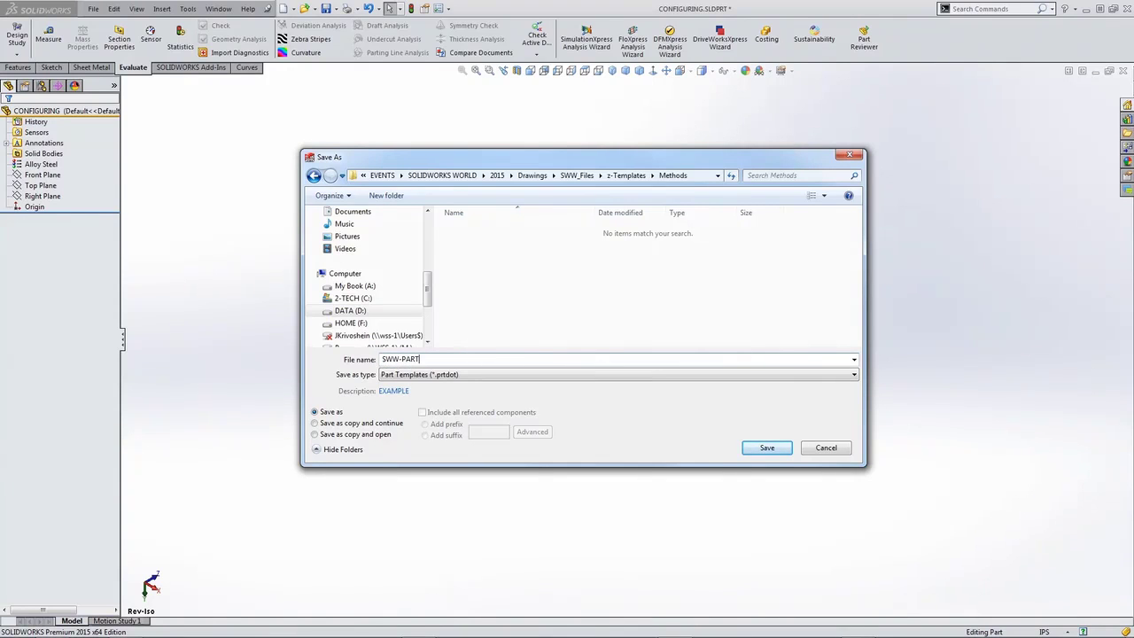
key("Return")
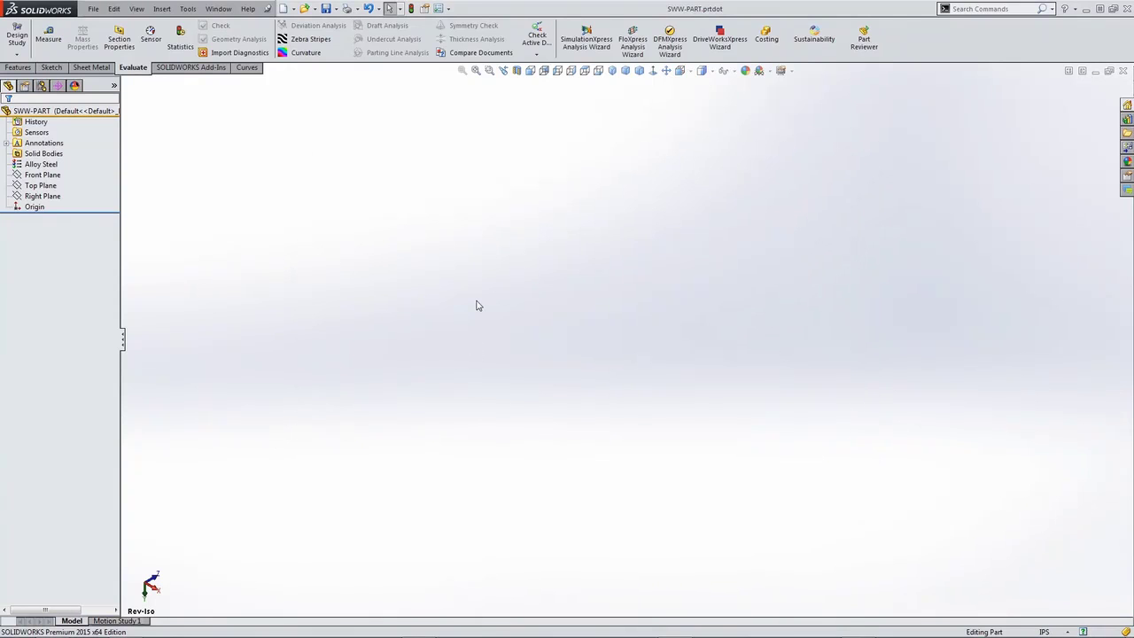
- Create a new part from the SWW-PART template and test its Rev-Iso and standard view orientations
left_click(283, 8)
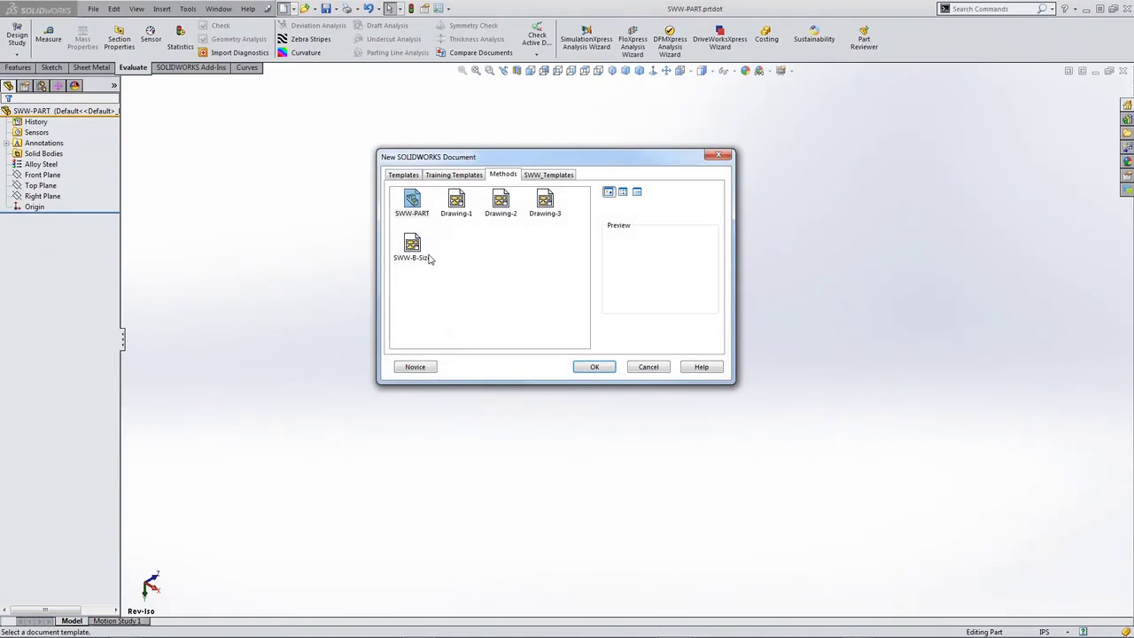
left_click(412, 200)
left_click(593, 368)
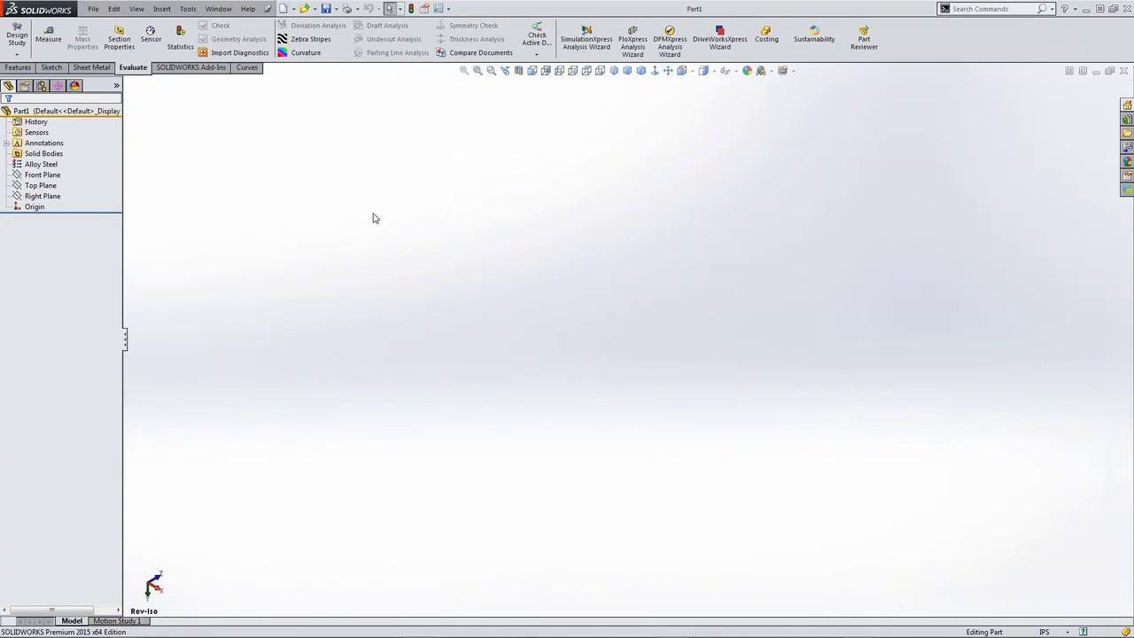
key("space")
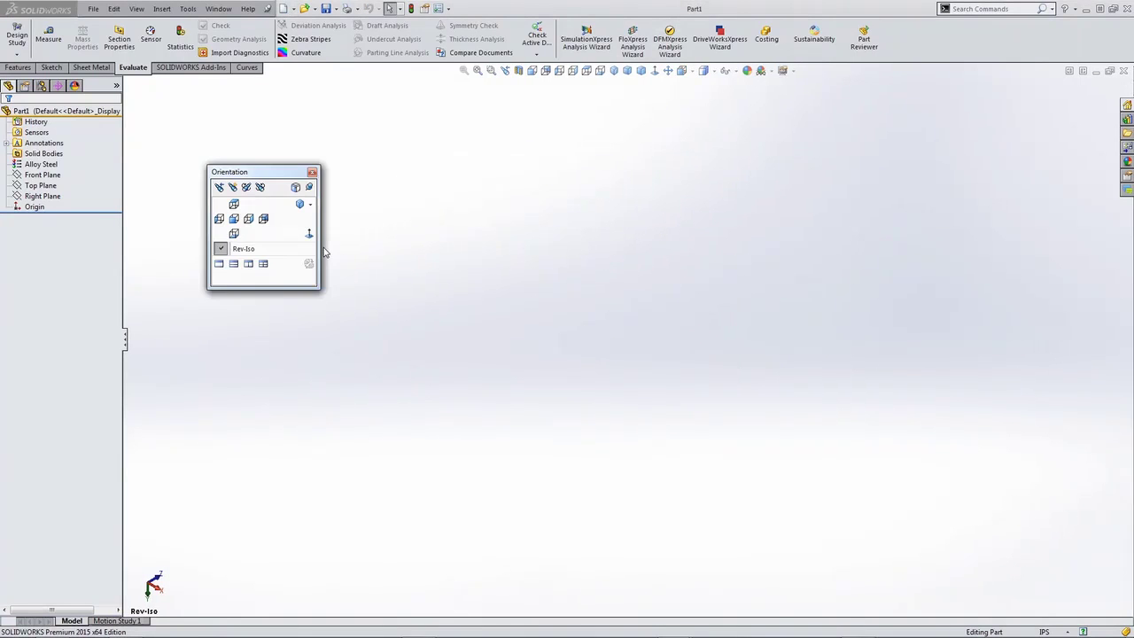
left_click(261, 252)
left_click(299, 204)
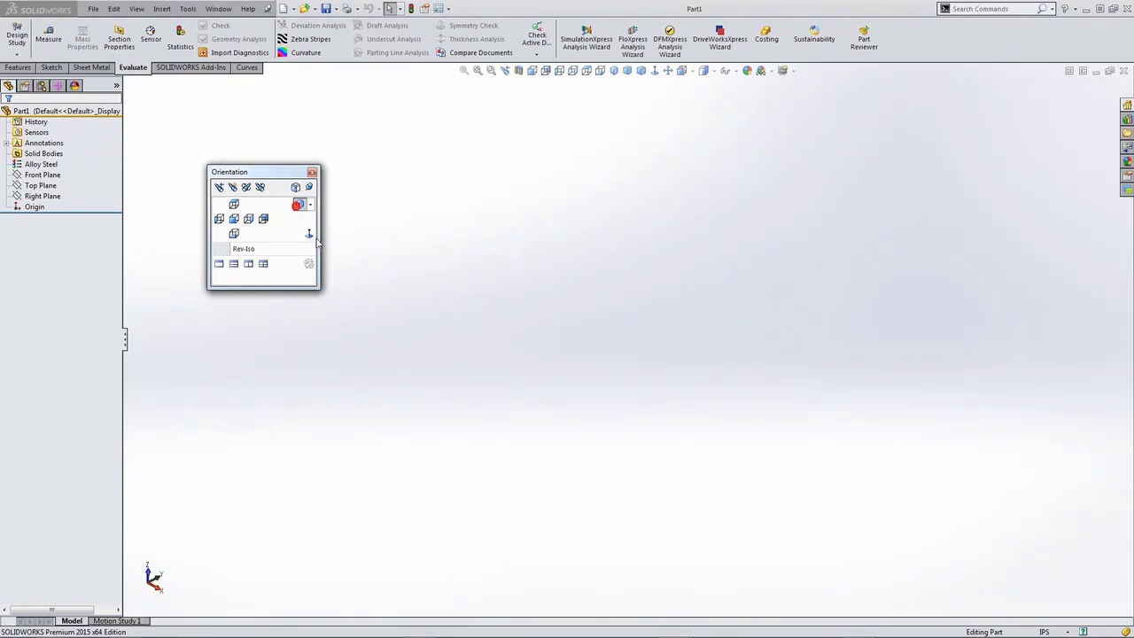
left_click(434, 240)
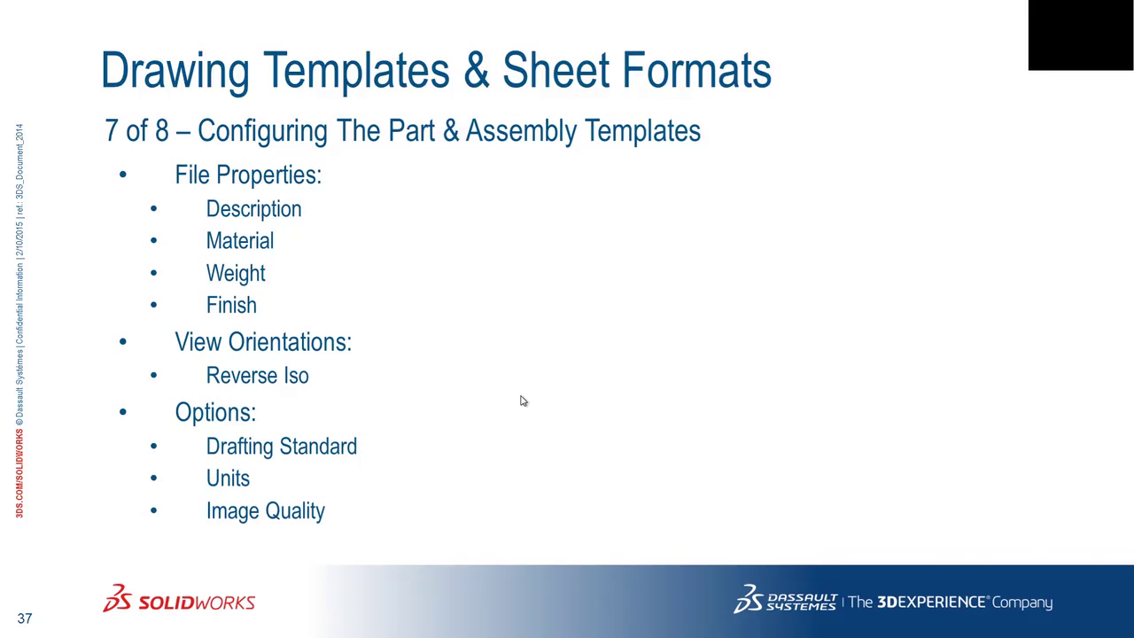